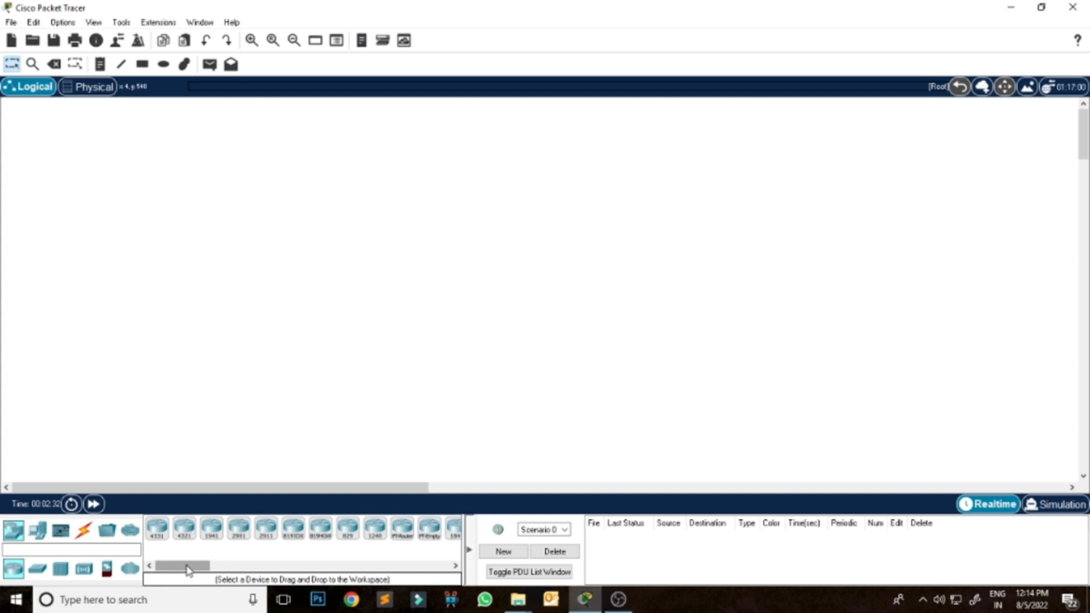
Draw a rectangle with a light yellow fill and black outline in the upper-left area of the logical workspace.
{"action": "left_click", "coordinate": [142, 64]}
{"action": "left_click", "coordinate": [494, 117]}
{"action": "left_click", "coordinate": [628, 108]}
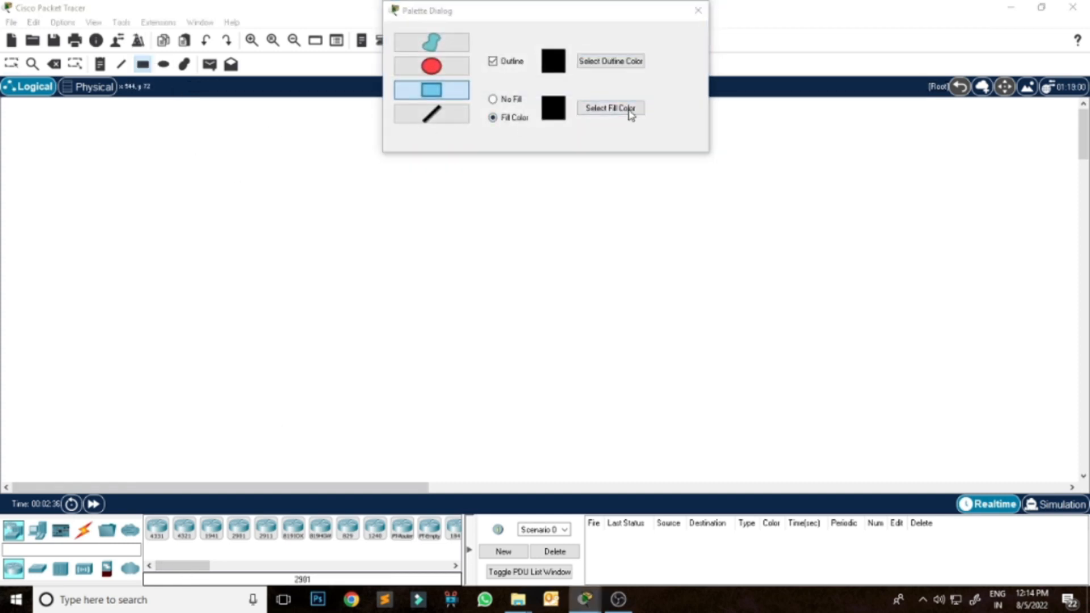
{"action": "left_click", "coordinate": [516, 256]}
{"action": "left_click", "coordinate": [619, 411]}
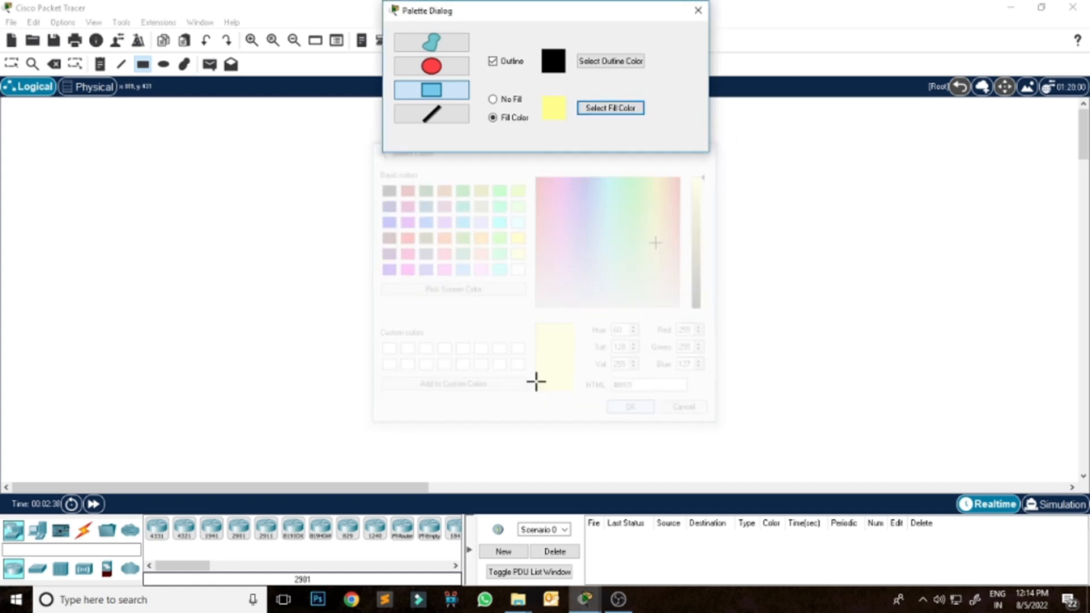
{"action": "left_click_drag", "start_coordinate": [31, 115], "coordinate": [247, 310]}
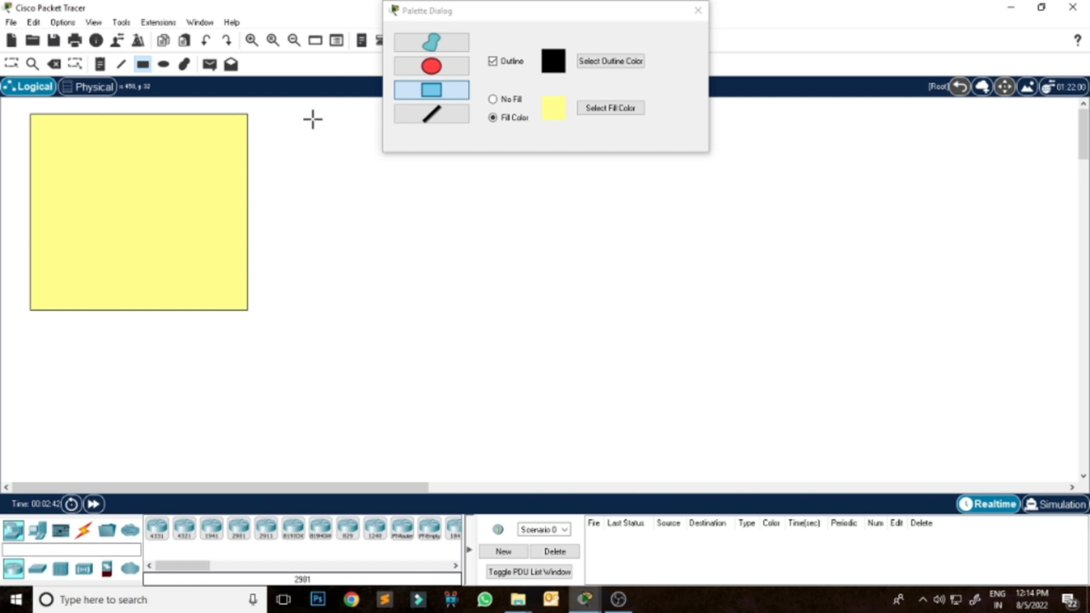
Draw a light green filled rectangle of similar size beside the yellow one and close the shape palette.
{"action": "left_click", "coordinate": [606, 114]}
{"action": "left_click", "coordinate": [500, 255]}
{"action": "left_click", "coordinate": [629, 408]}
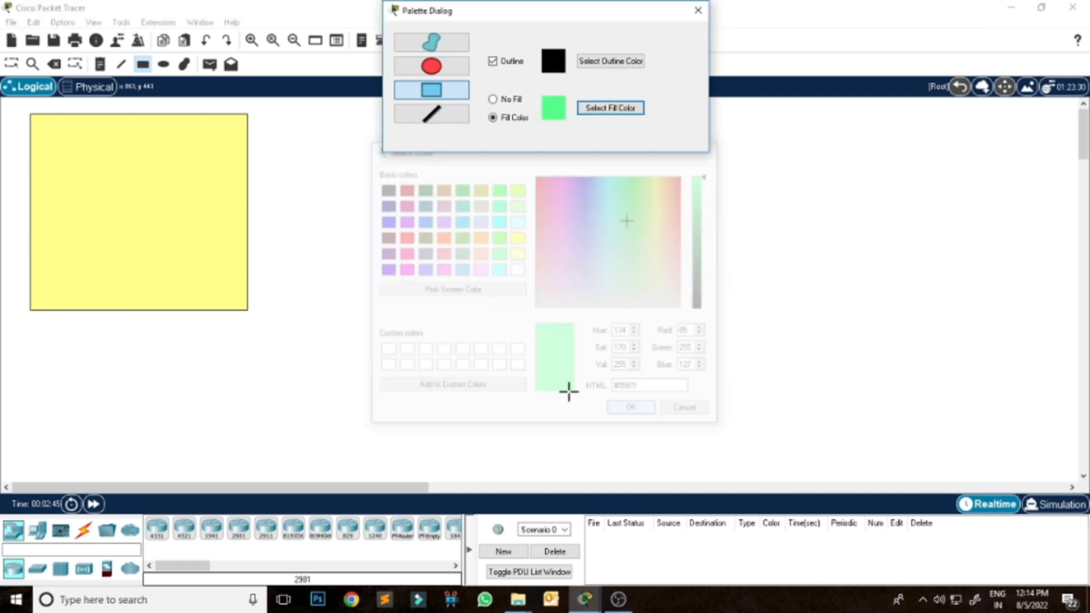
{"action": "left_click", "coordinate": [283, 116]}
{"action": "left_click_drag", "start_coordinate": [284, 115], "coordinate": [511, 310]}
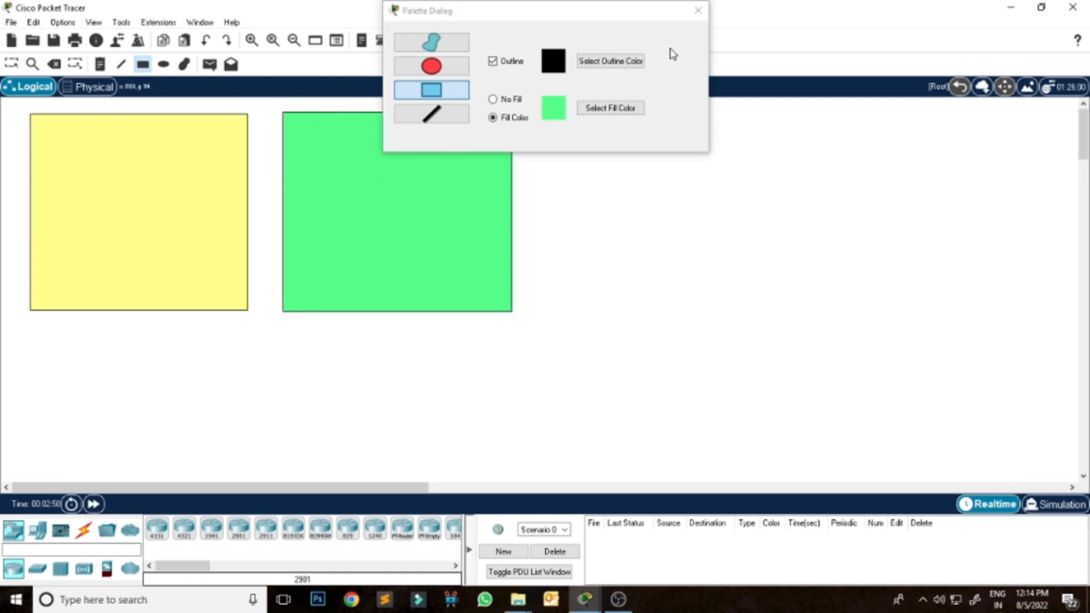
{"action": "left_click", "coordinate": [699, 10]}
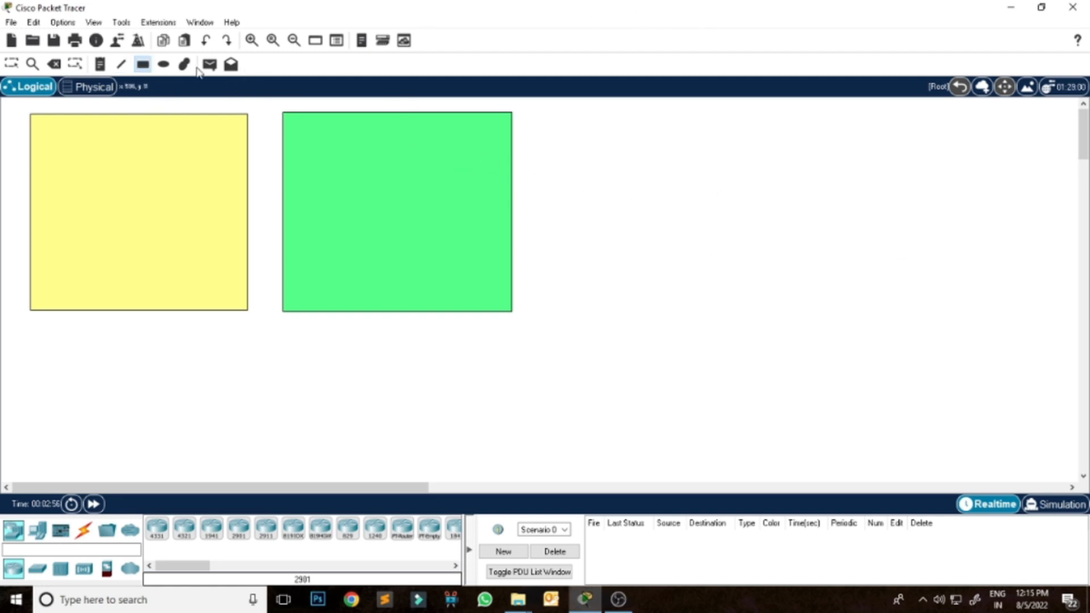
Draw a light orange filled rectangle of similar size to the right of the green one.
{"action": "left_click", "coordinate": [144, 65]}
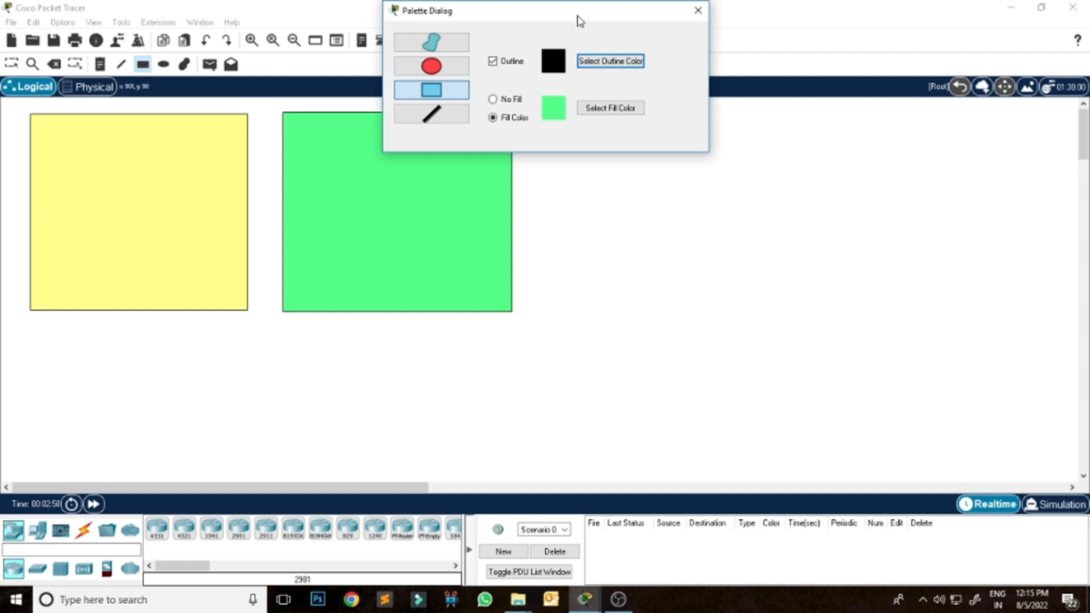
{"action": "left_click_drag", "start_coordinate": [579, 21], "coordinate": [218, 59]}
{"action": "left_click", "coordinate": [252, 147]}
{"action": "left_click", "coordinate": [447, 290]}
{"action": "left_click", "coordinate": [481, 253]}
{"action": "left_click", "coordinate": [634, 411]}
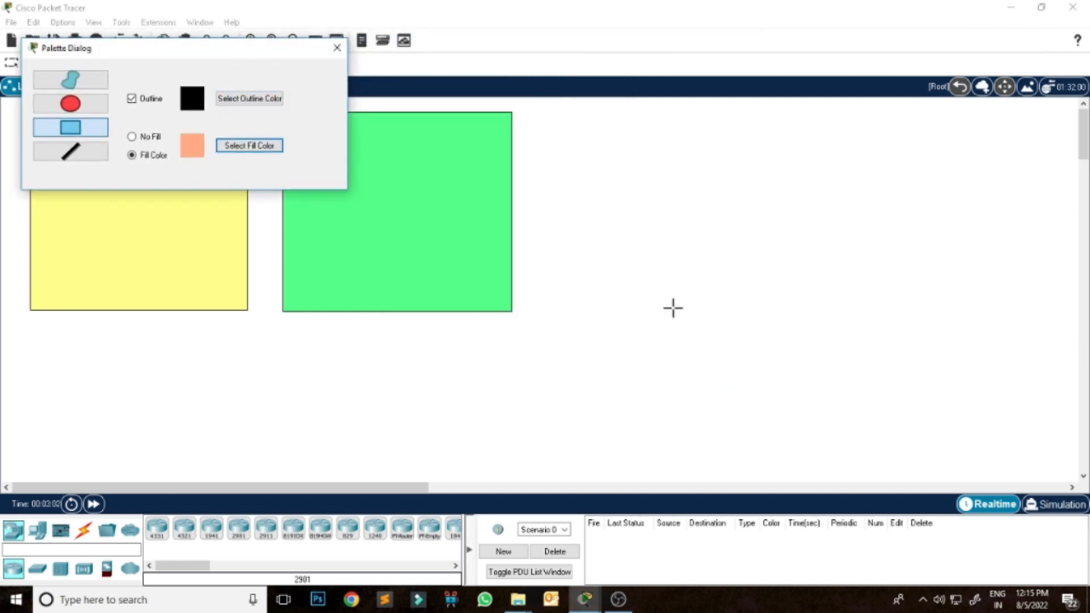
{"action": "left_click_drag", "start_coordinate": [557, 112], "coordinate": [788, 309]}
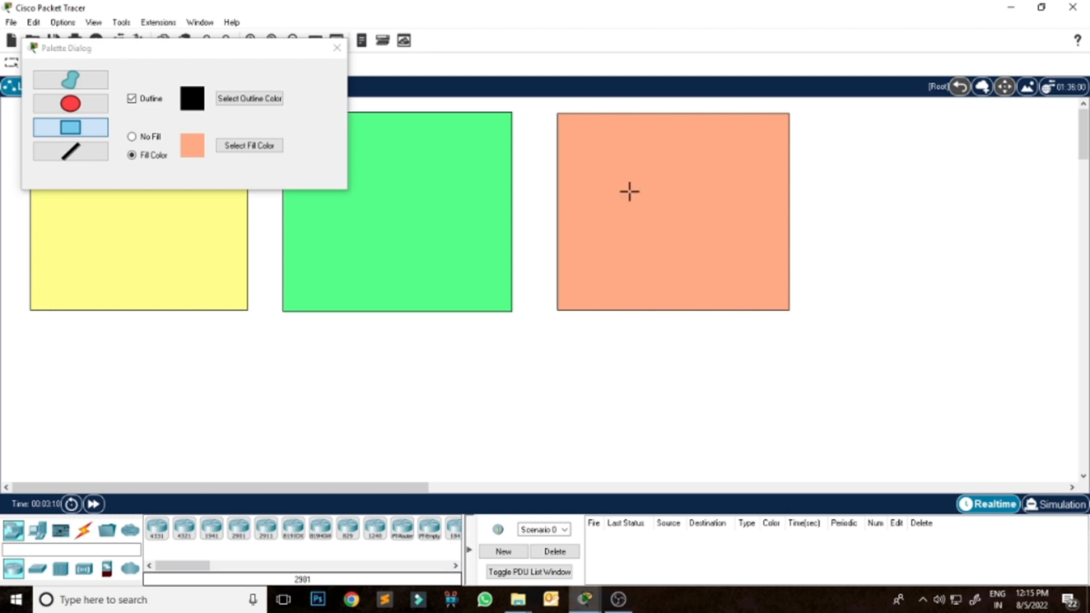
Draw a lavender filled rectangle to the right of the orange one and close the shape palette.
{"action": "left_click", "coordinate": [245, 150]}
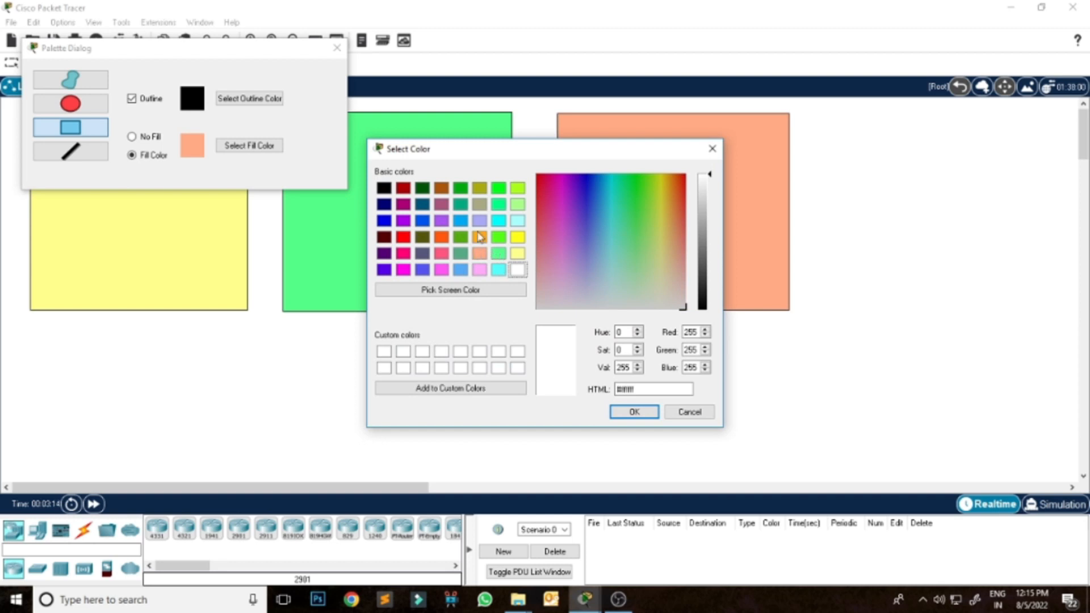
{"action": "left_click", "coordinate": [479, 221]}
{"action": "left_click", "coordinate": [634, 412]}
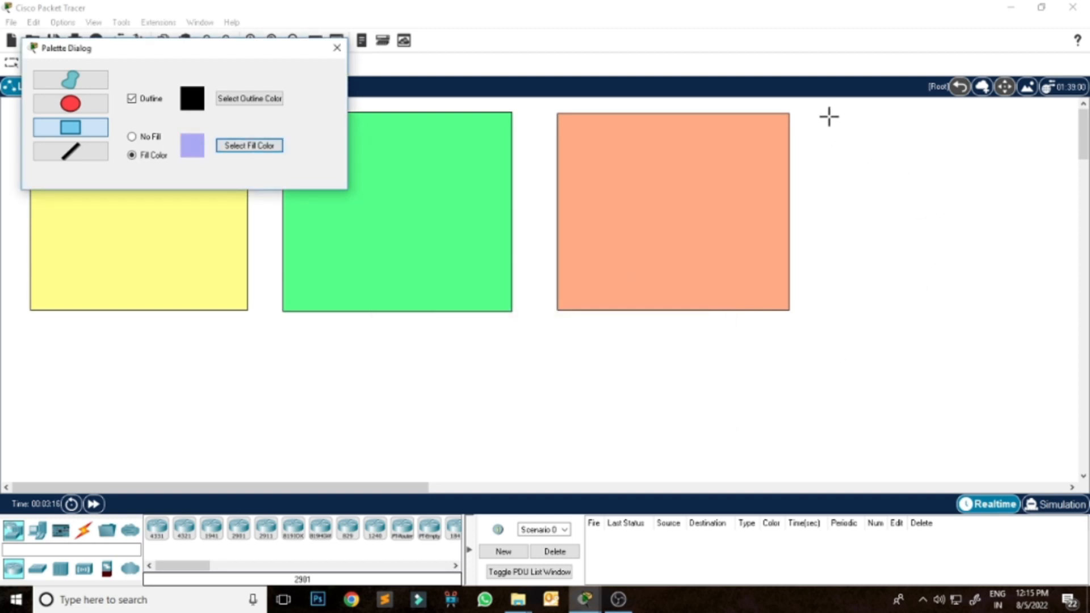
{"action": "left_click_drag", "start_coordinate": [828, 115], "coordinate": [1047, 311]}
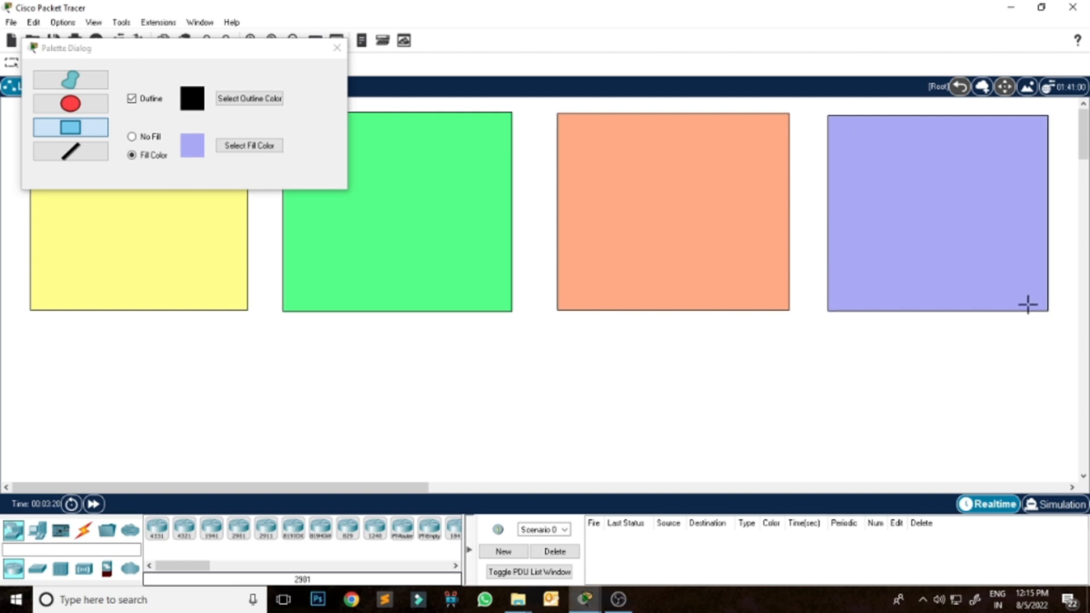
{"action": "left_click", "coordinate": [341, 53]}
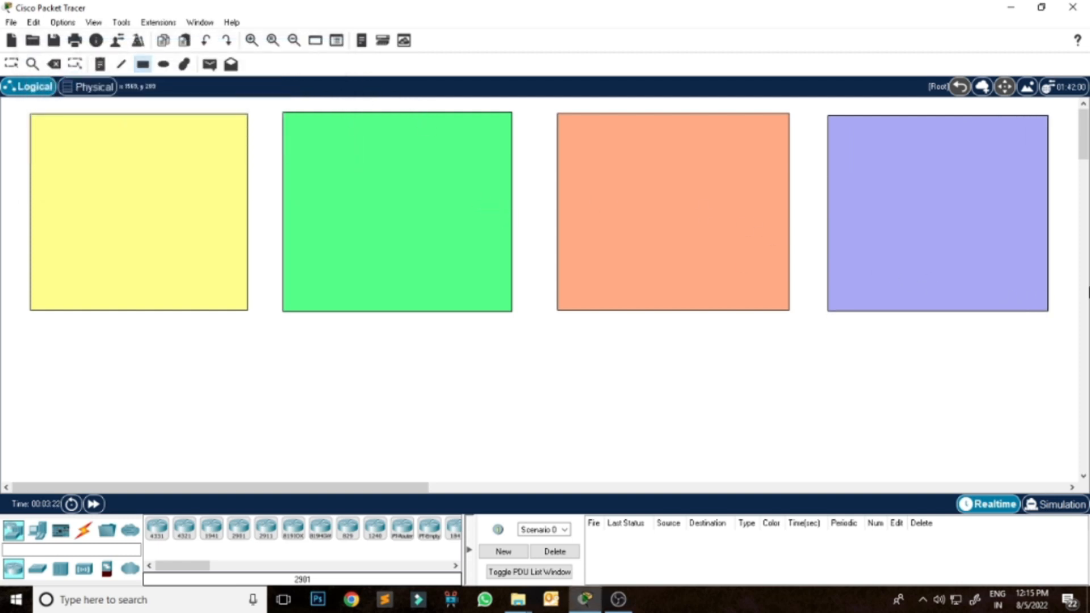
{"action": "mouse_move", "coordinate": [1088, 144]}
{"action": "left_mouse_down"}
{"action": "mouse_move", "coordinate": [1088, 154]}
{"action": "mouse_move", "coordinate": [1086, 139]}
{"action": "left_mouse_up"}
Place a note reading "ISP 1" near the upper edge of the yellow rectangle.
{"action": "left_click", "coordinate": [102, 67]}
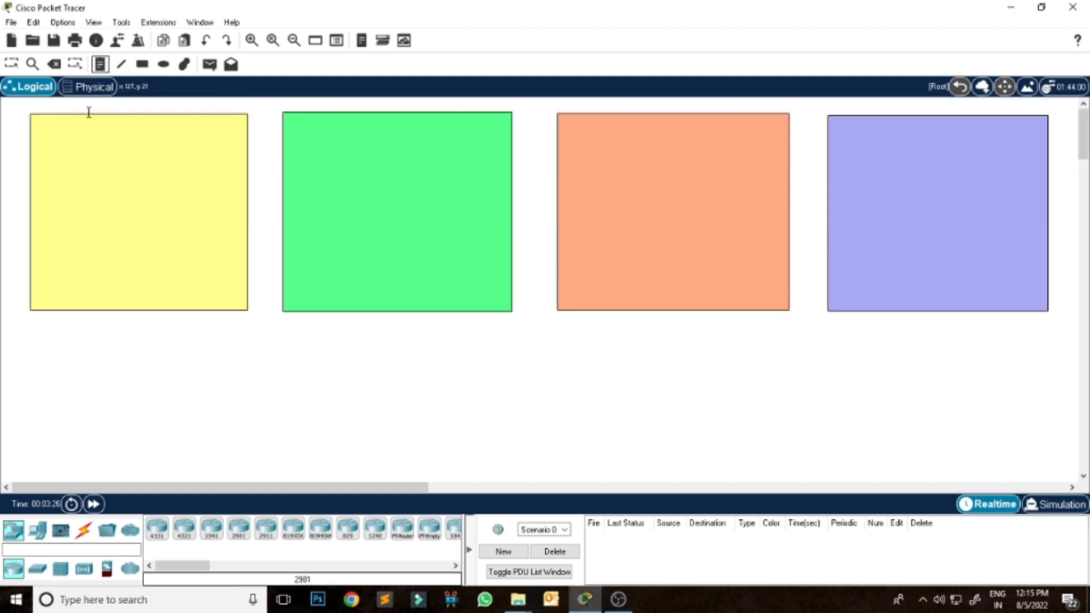
{"action": "left_click", "coordinate": [78, 125]}
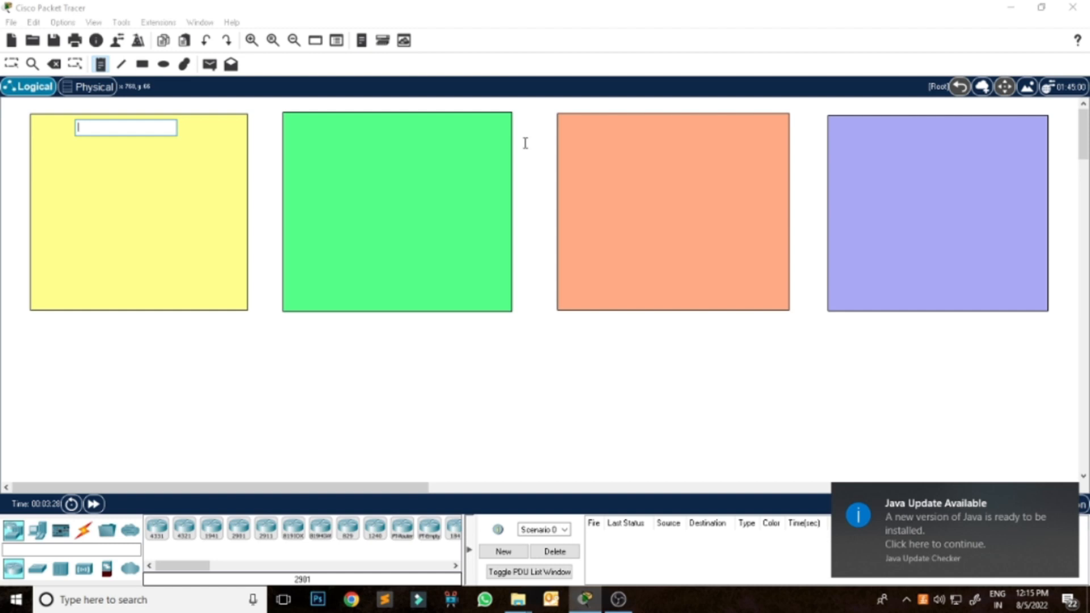
{"action": "type", "text": "S"}
{"action": "type", "text": "ISP"}
{"action": "type", "text": " 1"}
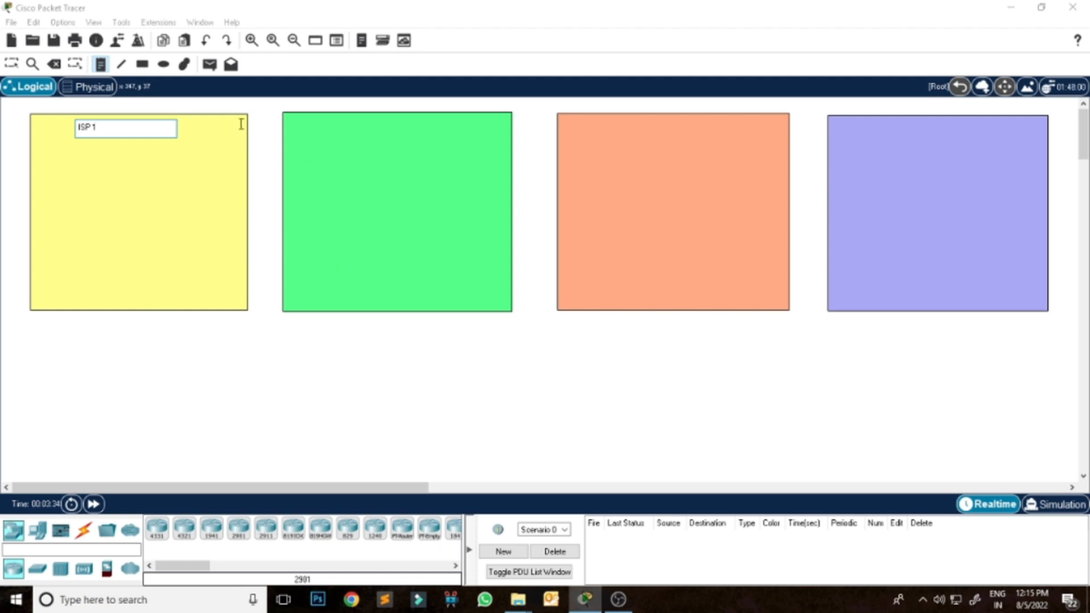
Add the note "ISP 2" to the green rectangle and the note "Google Server" to the orange one.
{"action": "left_click", "coordinate": [339, 127]}
{"action": "type", "text": "ISP 2"}
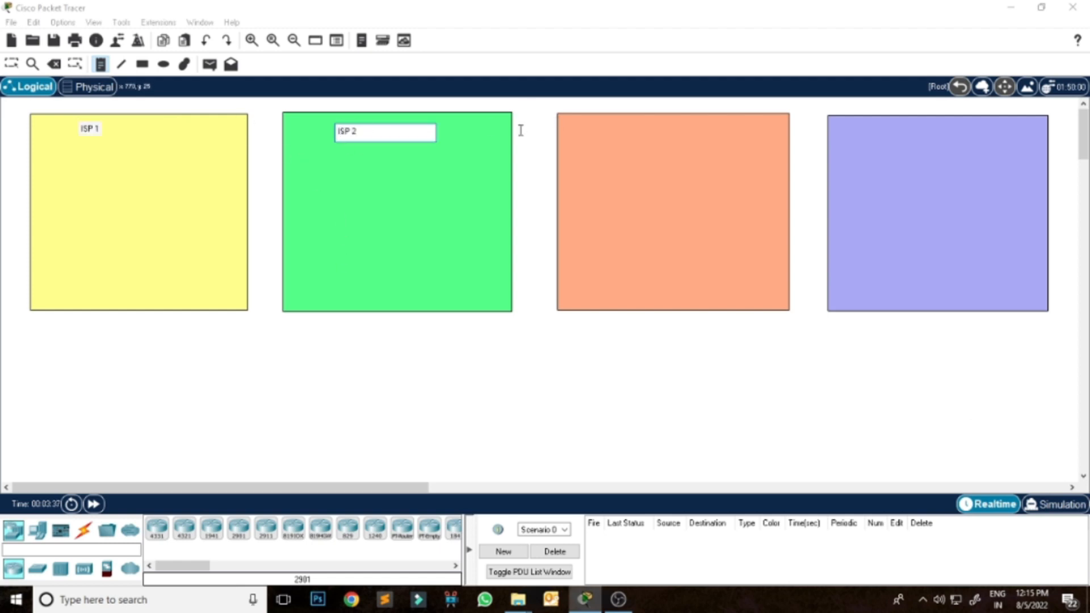
{"action": "left_click", "coordinate": [619, 124]}
{"action": "type", "text": "ISoogle "}
{"action": "type", "text": "Server"}
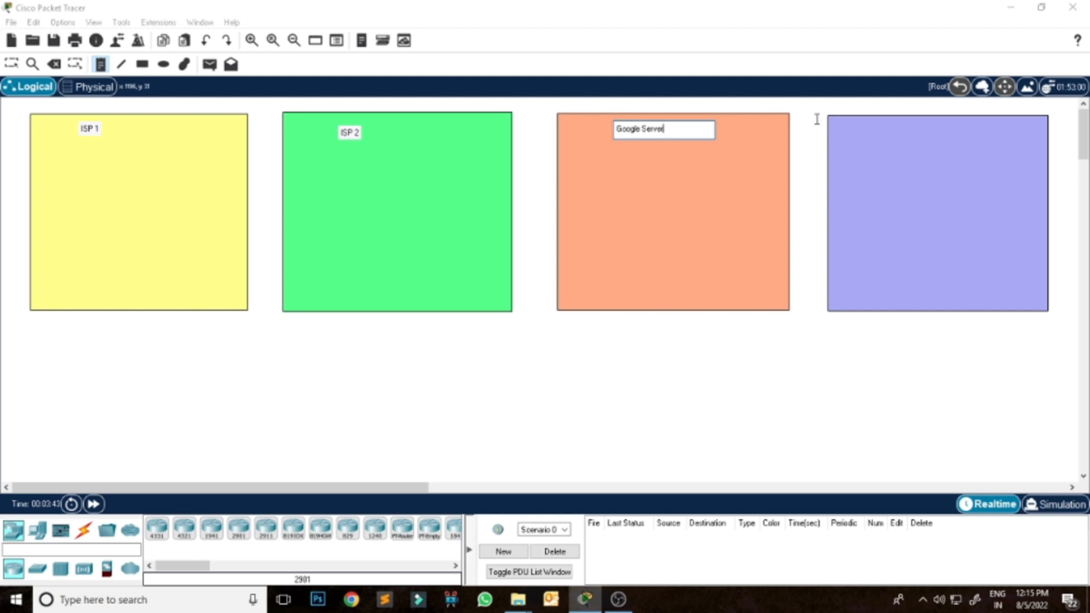
Add a note reading "TGMACAD.COM | TGMINFOTECH.COM" near the upper edge of the lavender rectangle and leave note placement.
{"action": "left_click", "coordinate": [896, 127]}
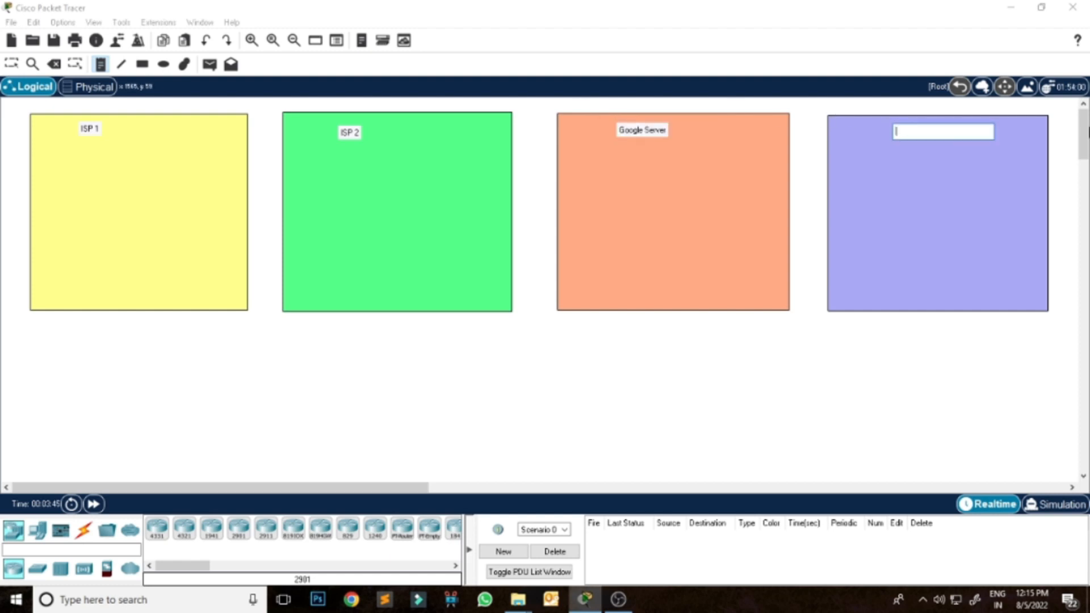
{"action": "type", "text": "TGMacad"}
{"action": "key", "text": "BackSpace"}
{"action": "key", "text": "BackSpace"}
{"action": "key", "text": "BackSpace"}
{"action": "key", "text": "BackSpace"}
{"action": "key", "text": "BackSpace"}
{"action": "key", "text": "BackSpace"}
{"action": "key", "text": "BackSpace"}
{"action": "type", "text": "TGMACAD.com"}
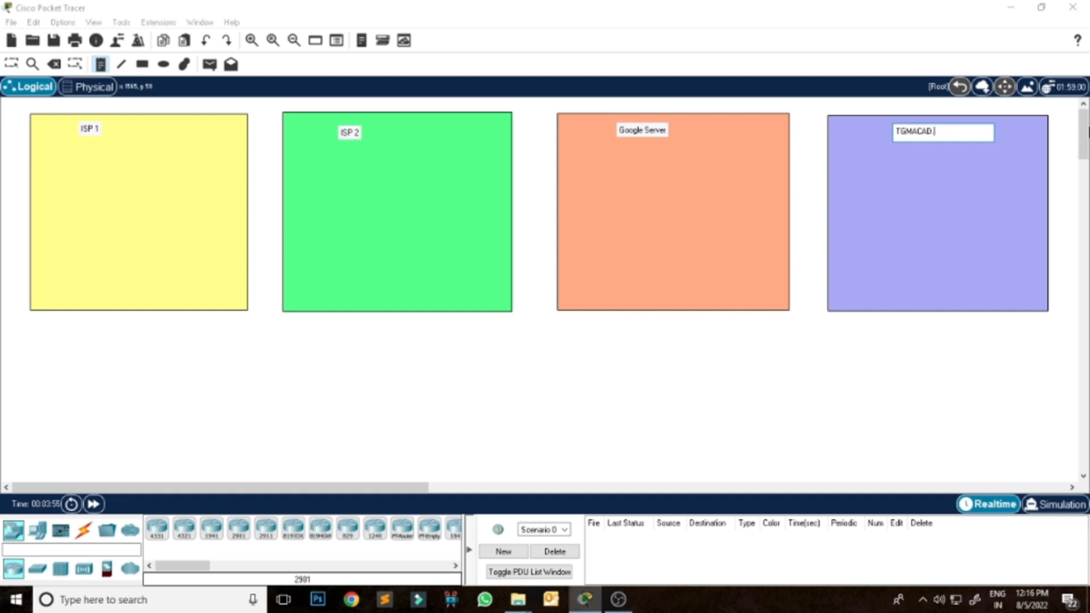
{"action": "type", "text": "OM"}
{"action": "type", "text": "("}
{"action": "type", "text": " TGMINFOTECH"}
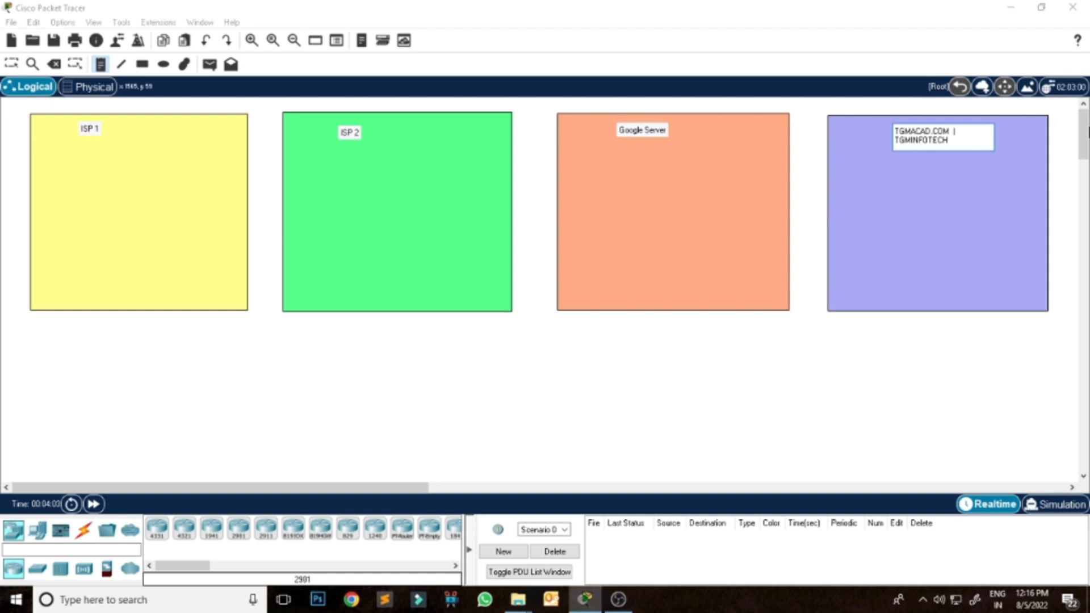
{"action": "type", "text": ">C"}
{"action": "key", "text": "BackSpace"}
{"action": "type", "text": ".COM |"}
{"action": "left_click", "coordinate": [1064, 182]}
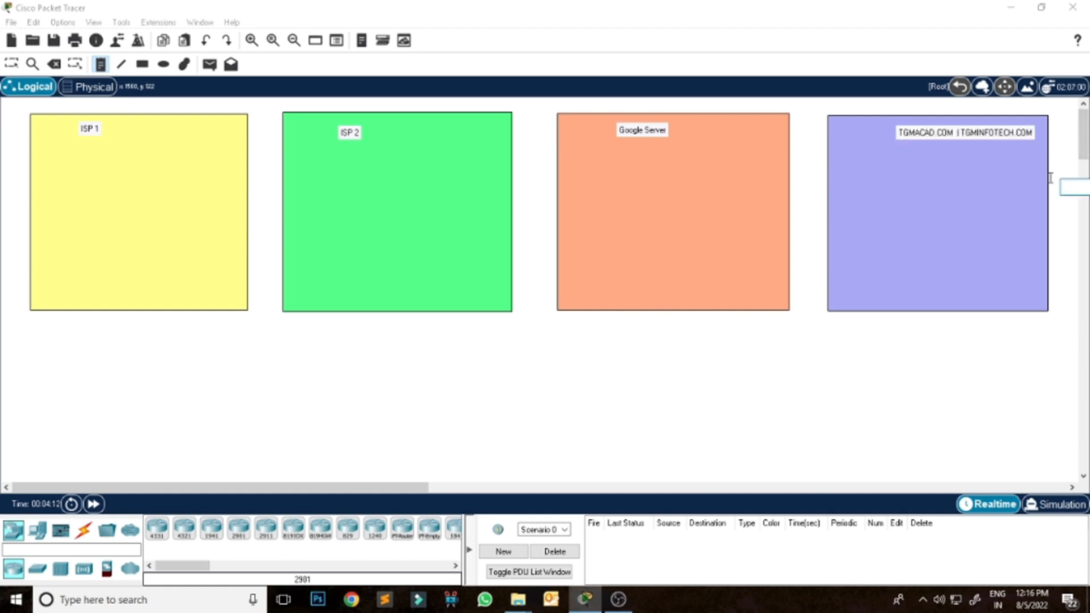
{"action": "left_click", "coordinate": [11, 63]}
Reposition the TGMACAD.COM, ISP 2 and ISP 1 notes so each sits nearer the centre of its rectangle.
{"action": "left_click_drag", "start_coordinate": [955, 138], "coordinate": [943, 134]}
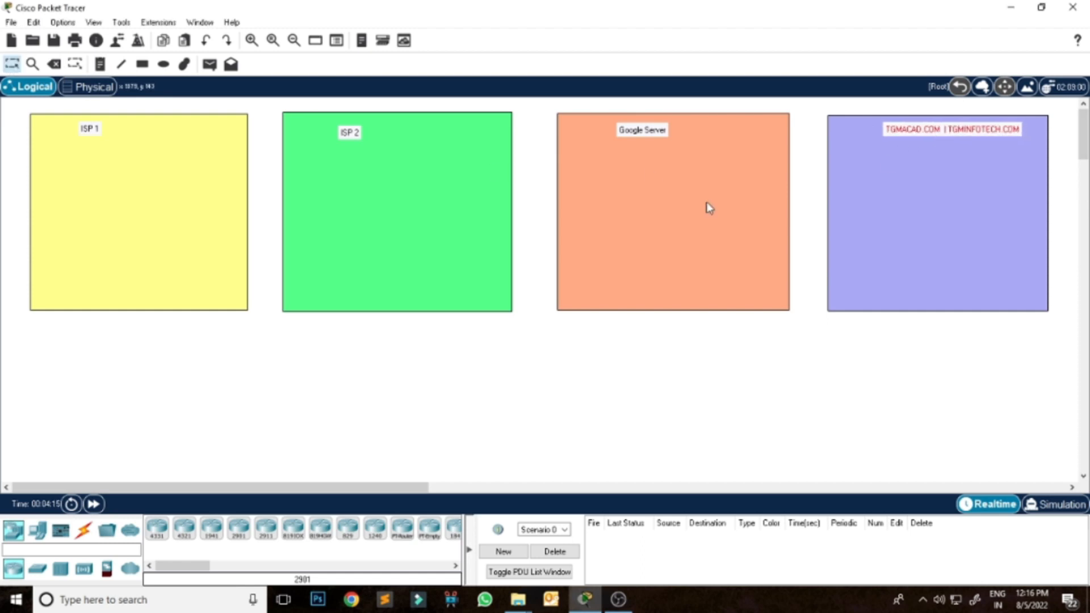
{"action": "left_click_drag", "start_coordinate": [354, 138], "coordinate": [387, 134]}
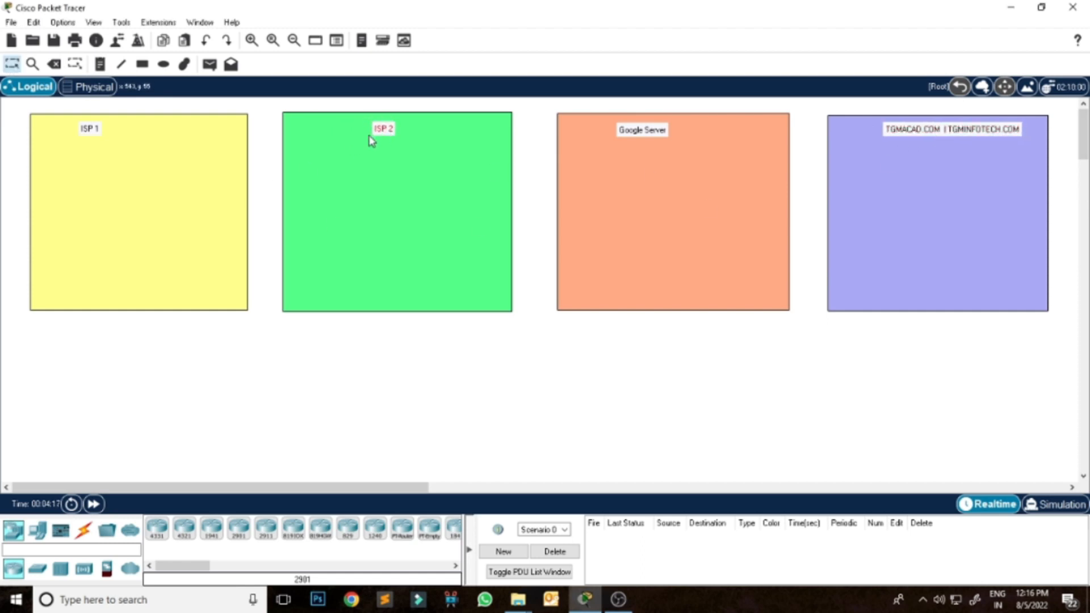
{"action": "left_click_drag", "start_coordinate": [95, 133], "coordinate": [129, 129]}
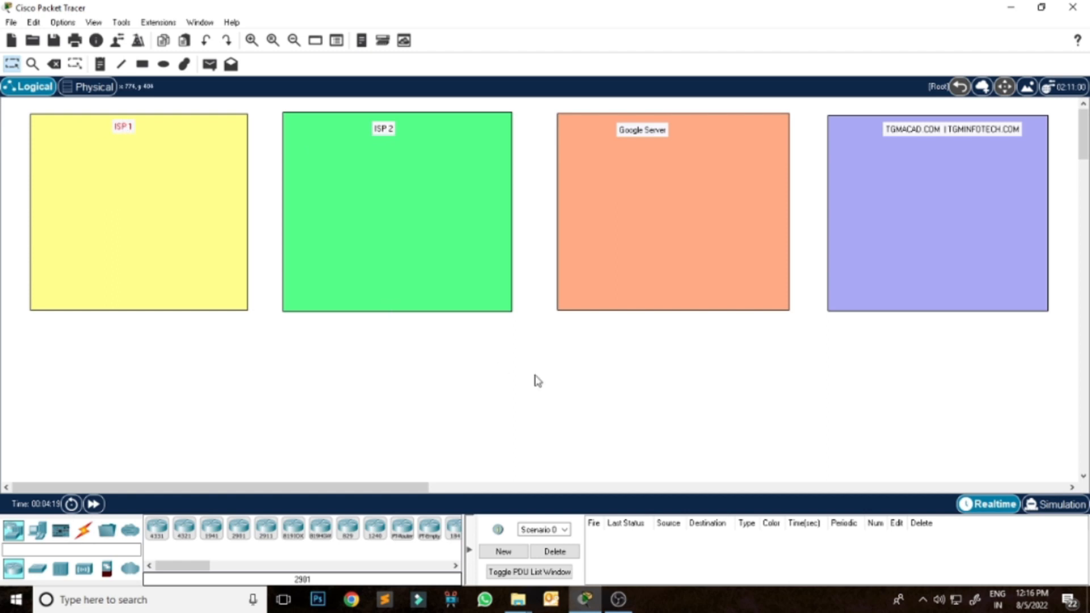
Draw a larger light cyan filled rectangle below the yellow and green ones and shift it slightly down and left.
{"action": "left_click_drag", "start_coordinate": [1083, 148], "coordinate": [1084, 173]}
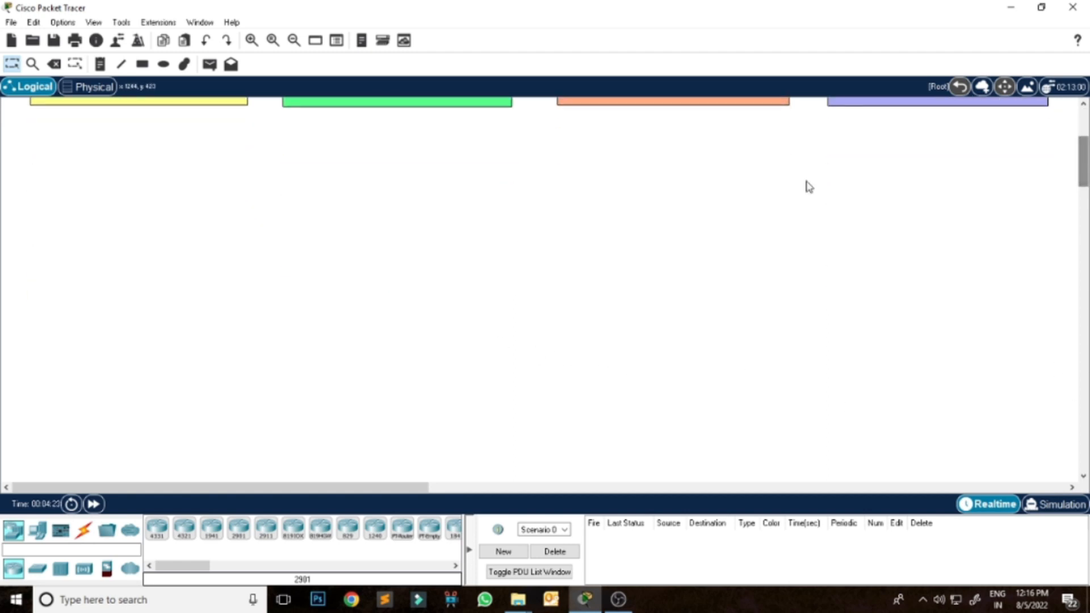
{"action": "left_click", "coordinate": [142, 65]}
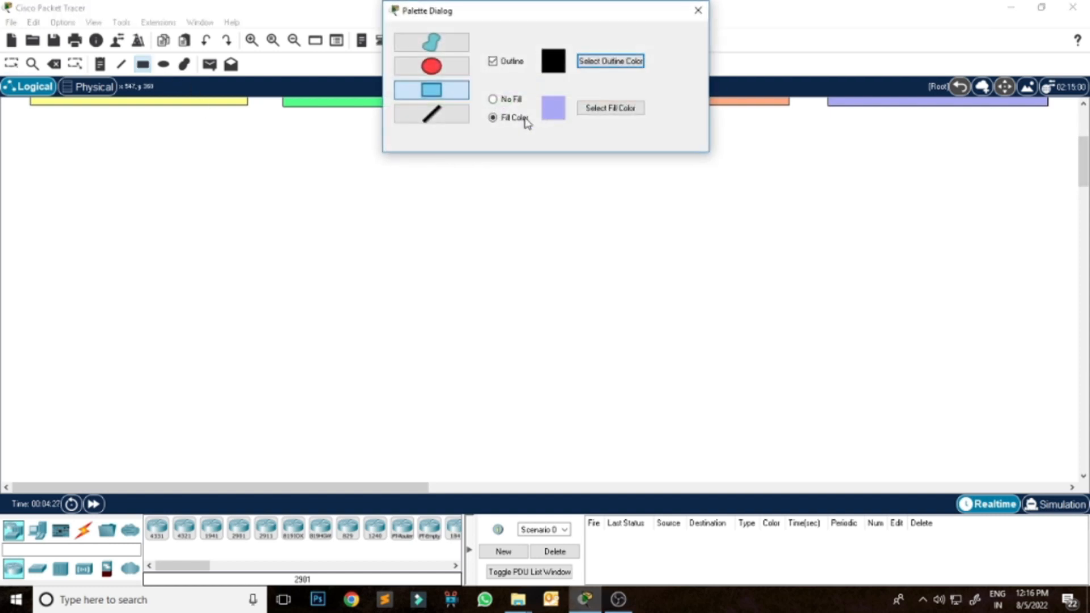
{"action": "left_click", "coordinate": [591, 112]}
{"action": "left_click", "coordinate": [517, 220]}
{"action": "left_click", "coordinate": [630, 412]}
{"action": "left_click_drag", "start_coordinate": [35, 154], "coordinate": [460, 445]}
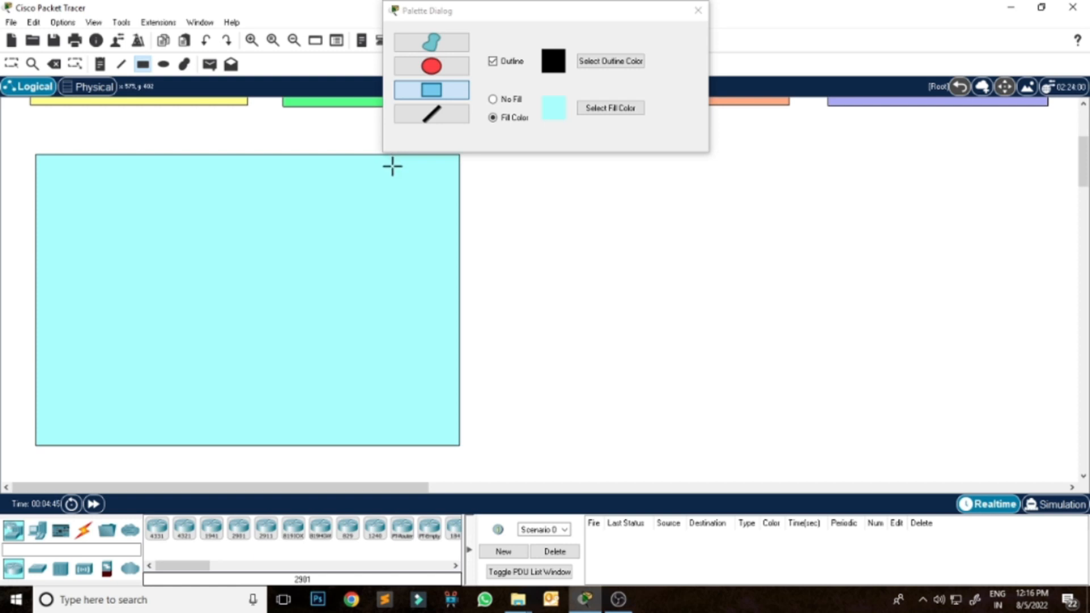
{"action": "left_click", "coordinate": [698, 11]}
{"action": "left_click", "coordinate": [11, 63]}
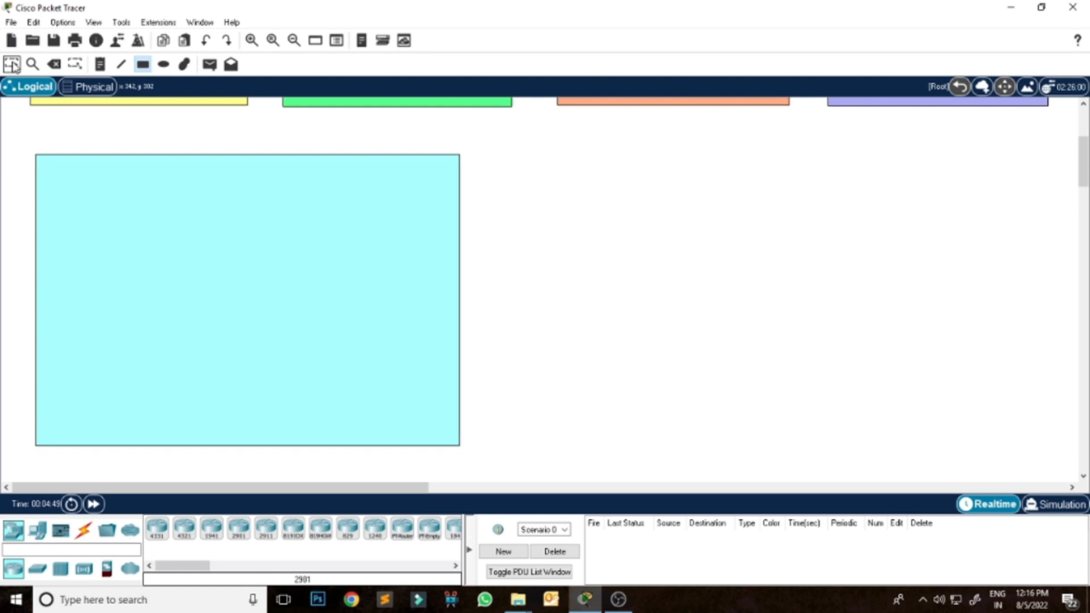
{"action": "left_click_drag", "start_coordinate": [379, 201], "coordinate": [366, 225]}
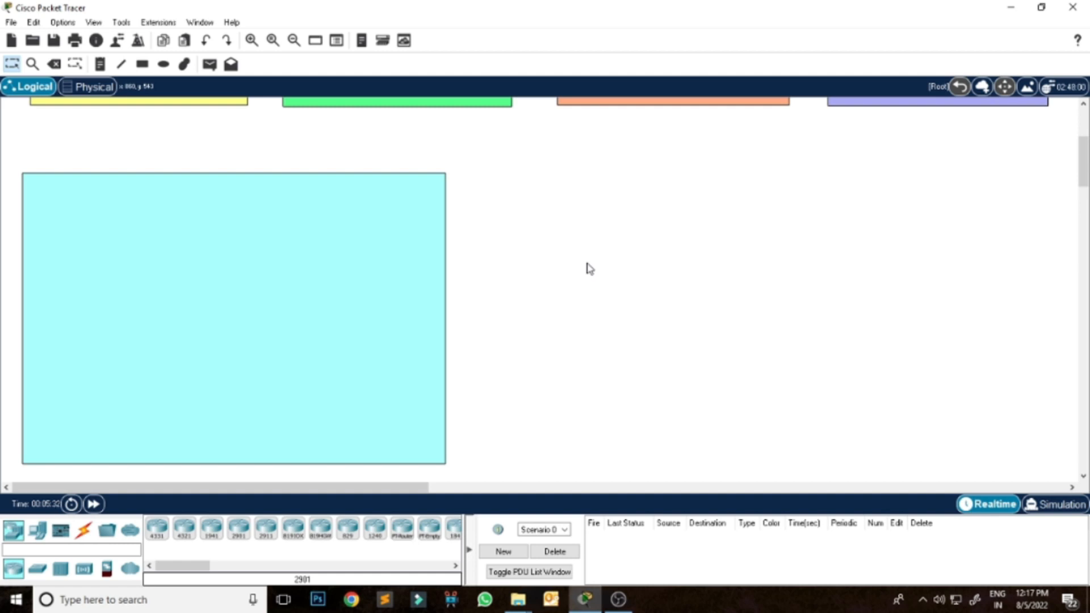
{"action": "key", "text": "alt+Tab"}
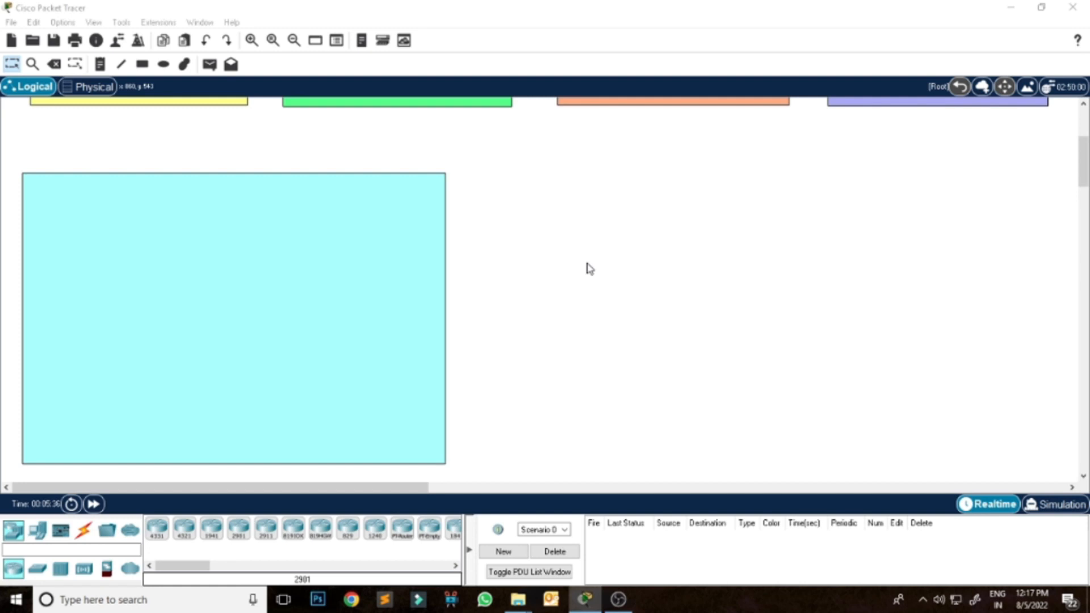
{"action": "left_click", "coordinate": [587, 263]}
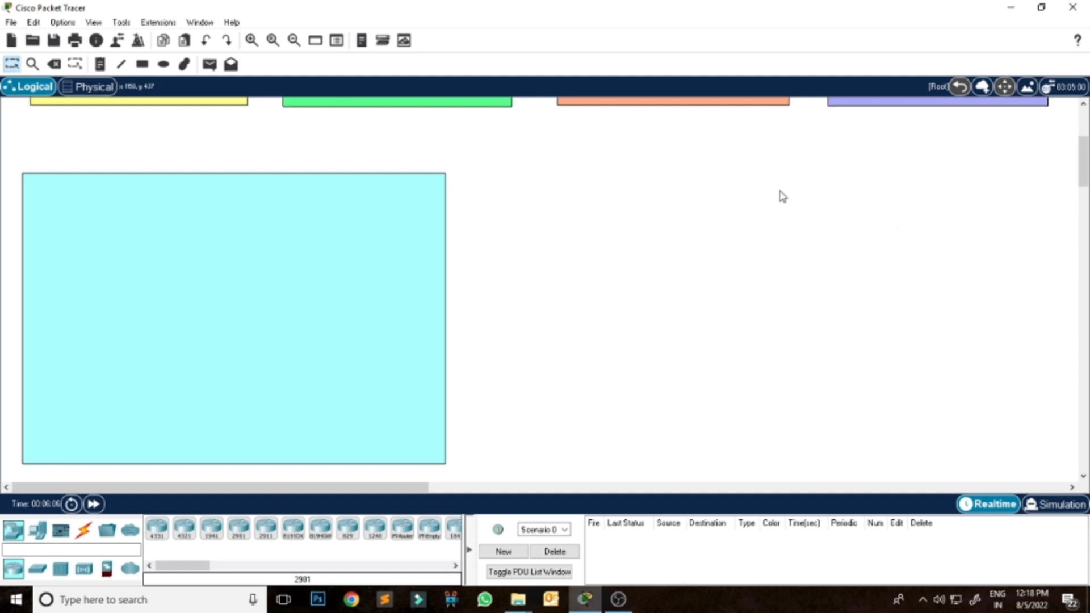
Add a note reading "ABC Colony" in the upper-left corner of the cyan rectangle and leave note placement.
{"action": "left_click", "coordinate": [100, 64]}
{"action": "left_click", "coordinate": [29, 187]}
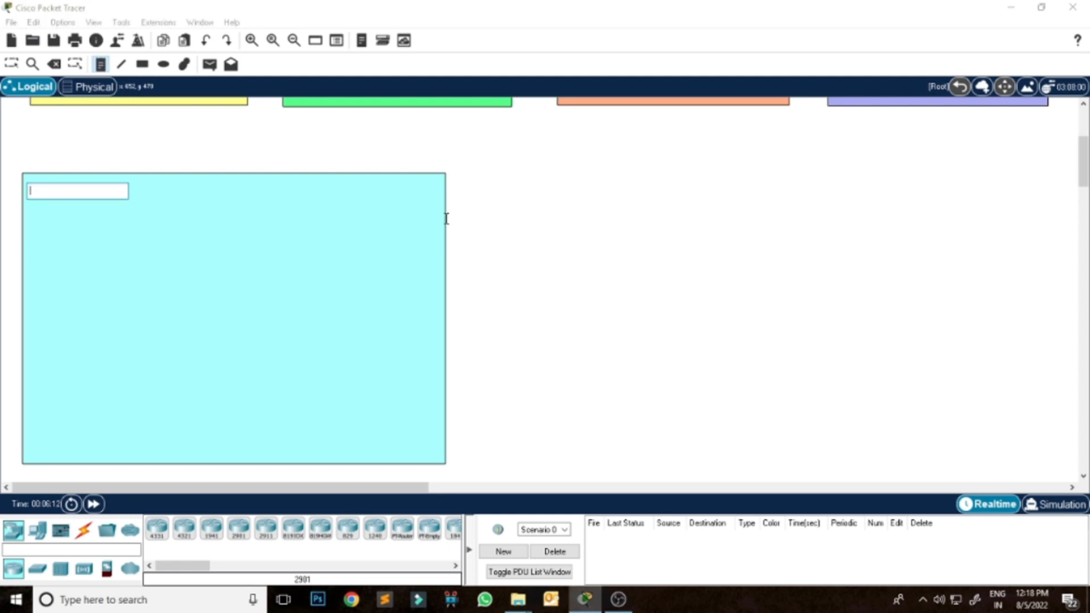
{"action": "type", "text": "ABC"}
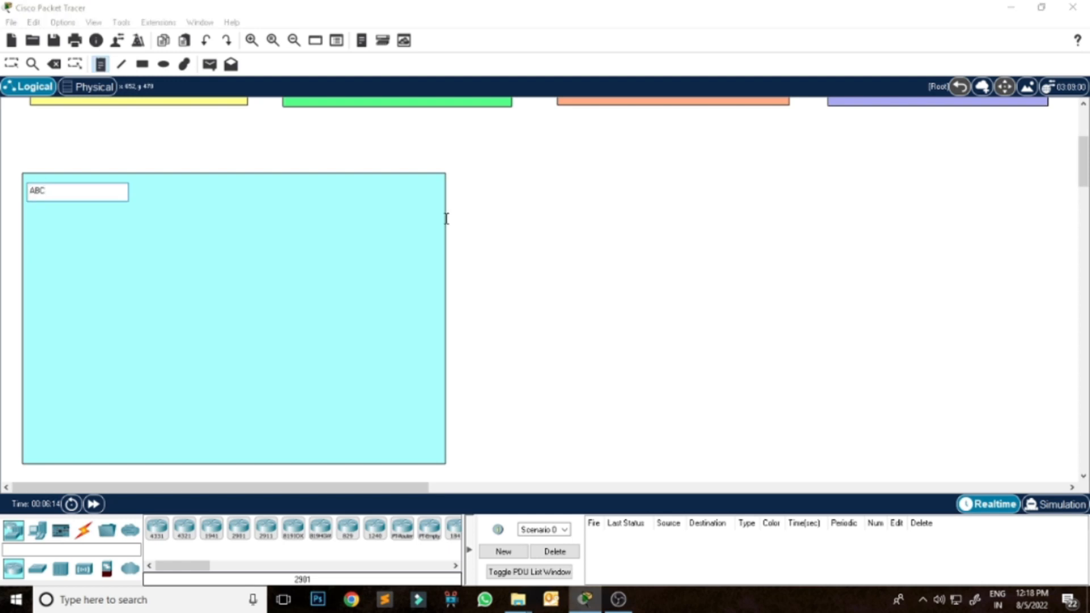
{"action": "type", "text": " Colony"}
{"action": "left_click", "coordinate": [11, 63]}
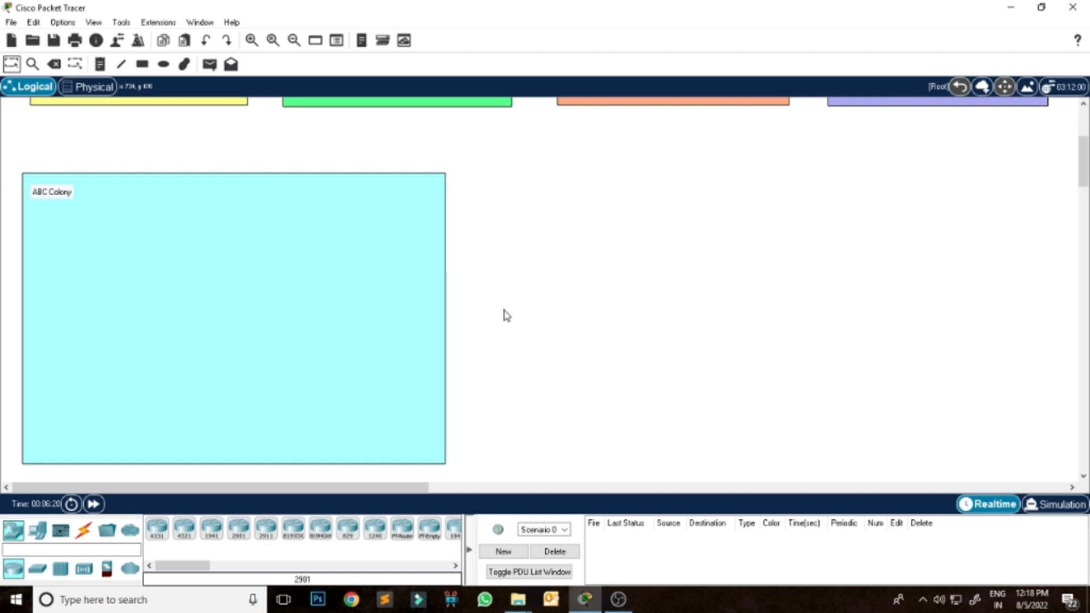
Draw a rectangle filled light green (#aaff7f) to the right of the ABC Colony rectangle, with a wide gap between them.
{"action": "left_click_drag", "start_coordinate": [1082, 161], "coordinate": [1082, 167]}
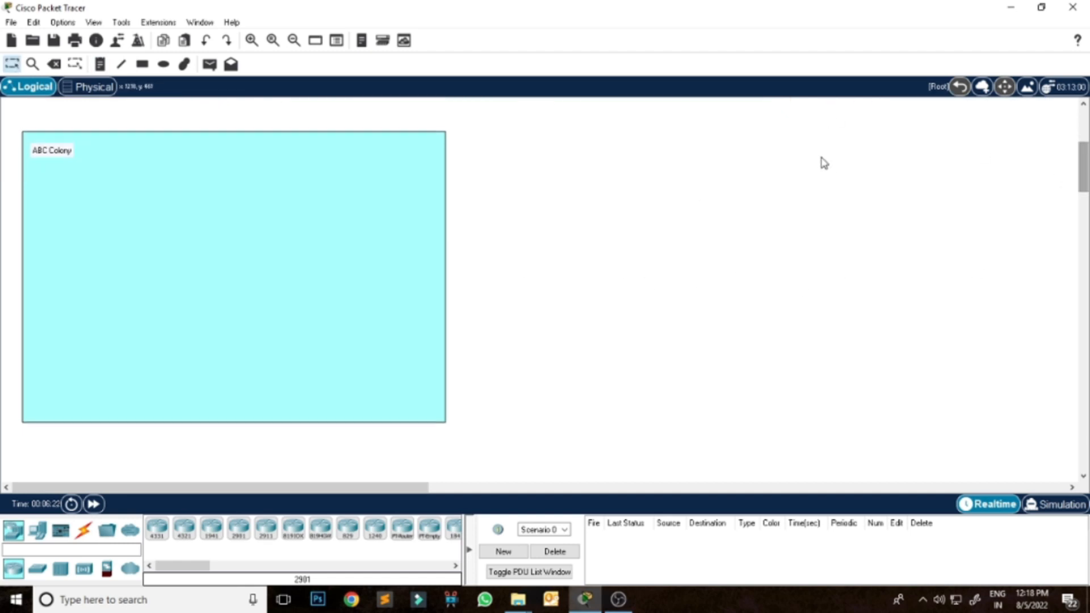
{"action": "left_click", "coordinate": [142, 64]}
{"action": "left_click", "coordinate": [596, 108]}
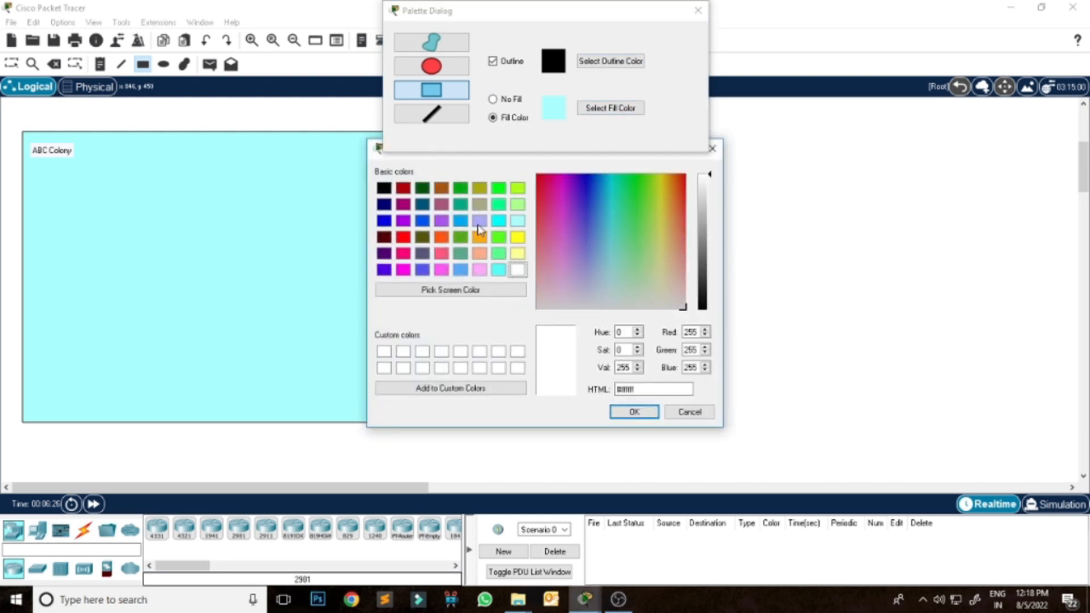
{"action": "left_click", "coordinate": [517, 204]}
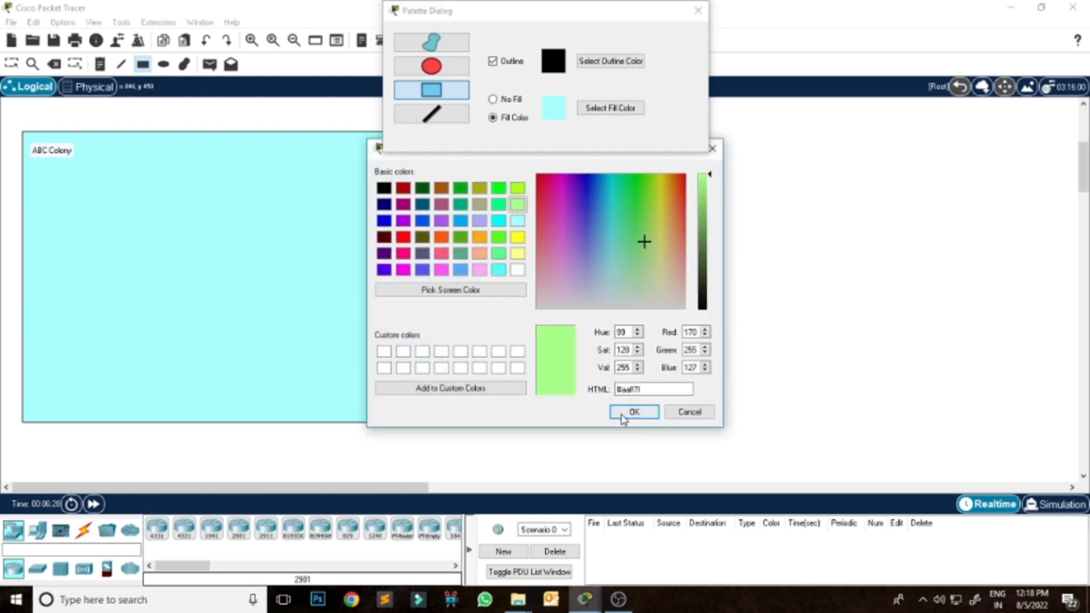
{"action": "left_click", "coordinate": [630, 411]}
{"action": "mouse_move", "coordinate": [732, 116]}
{"action": "left_mouse_down"}
{"action": "mouse_move", "coordinate": [787, 214]}
{"action": "mouse_move", "coordinate": [1031, 290]}
{"action": "mouse_move", "coordinate": [1071, 365]}
{"action": "left_mouse_up"}
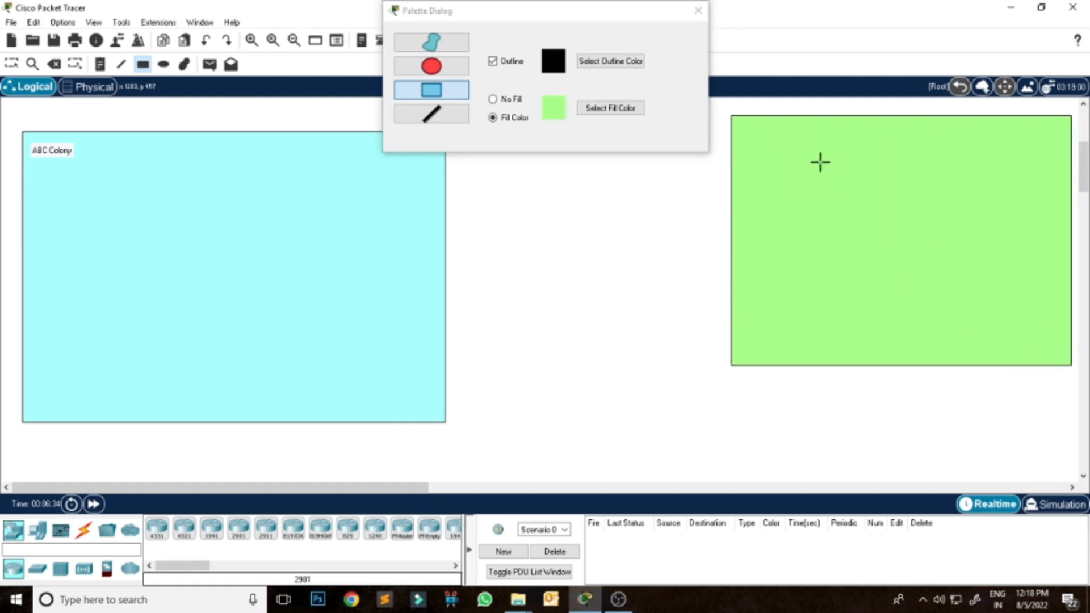
{"action": "left_click", "coordinate": [699, 10]}
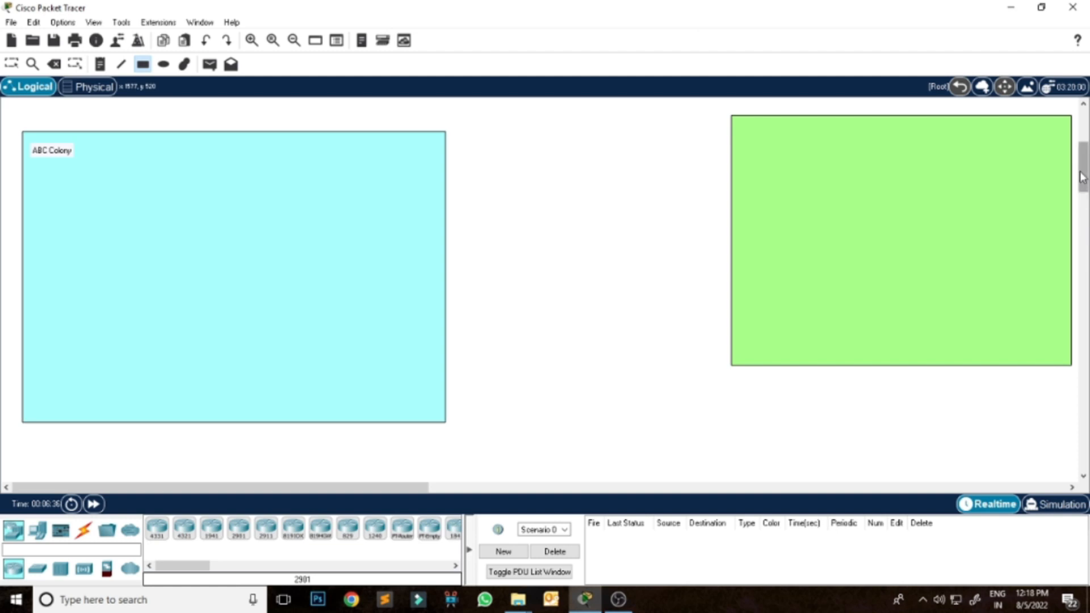
Add a note reading "COMPANY A" in the upper-right corner of the light green rectangle.
{"action": "left_click_drag", "start_coordinate": [1084, 177], "coordinate": [1084, 168]}
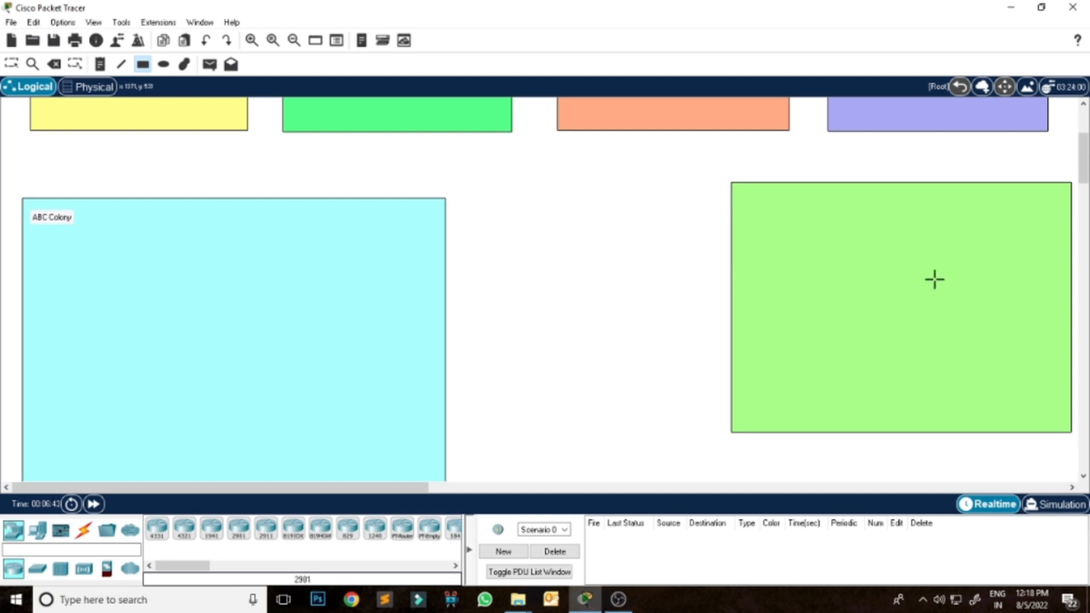
{"action": "mouse_move", "coordinate": [1084, 165]}
{"action": "left_mouse_down"}
{"action": "mouse_move", "coordinate": [1087, 202]}
{"action": "mouse_move", "coordinate": [1085, 160]}
{"action": "left_mouse_up"}
{"action": "left_click", "coordinate": [100, 64]}
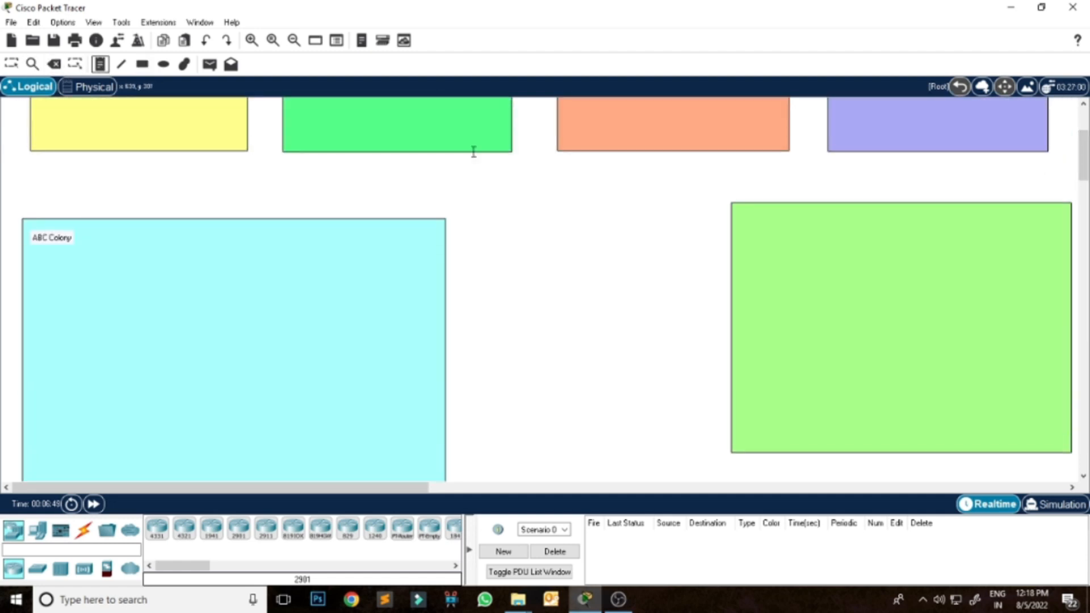
{"action": "left_click", "coordinate": [978, 213]}
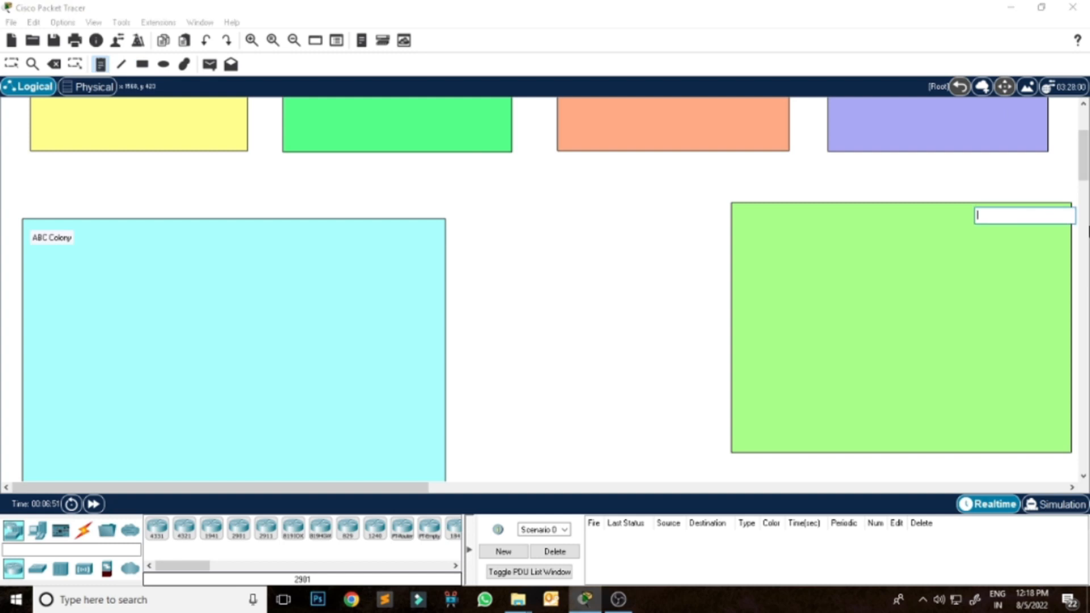
{"action": "type", "text": "COMPANY A"}
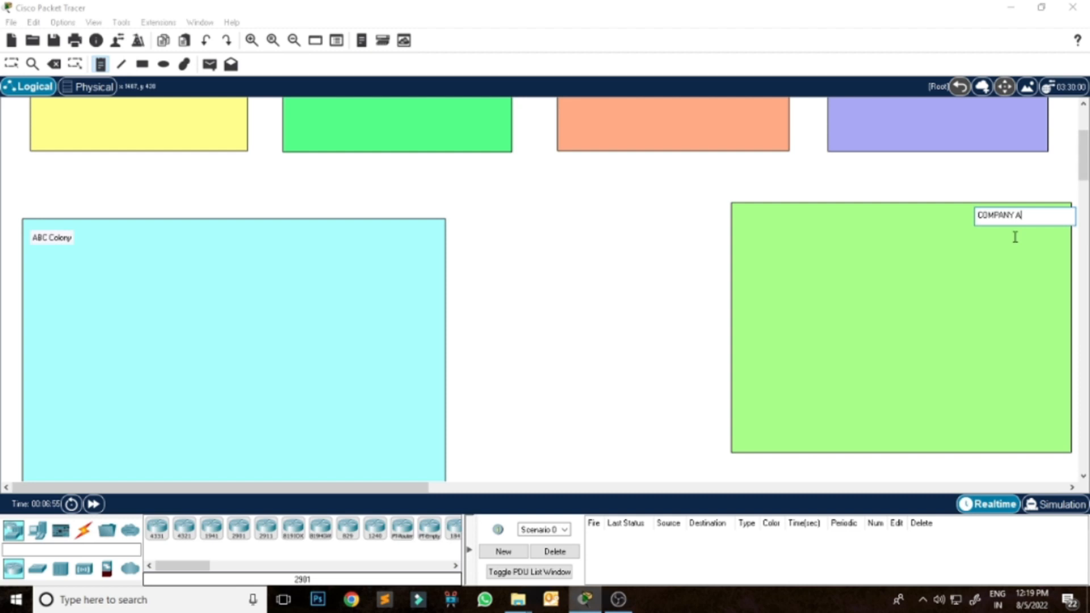
Draw a larger khaki filled rectangle below the COMPANY A rectangle, with their right edges aligned.
{"action": "scroll", "coordinate": [1084, 161], "scroll_direction": "down", "scroll_amount": 1}
{"action": "left_click_drag", "start_coordinate": [1085, 160], "coordinate": [1084, 207]}
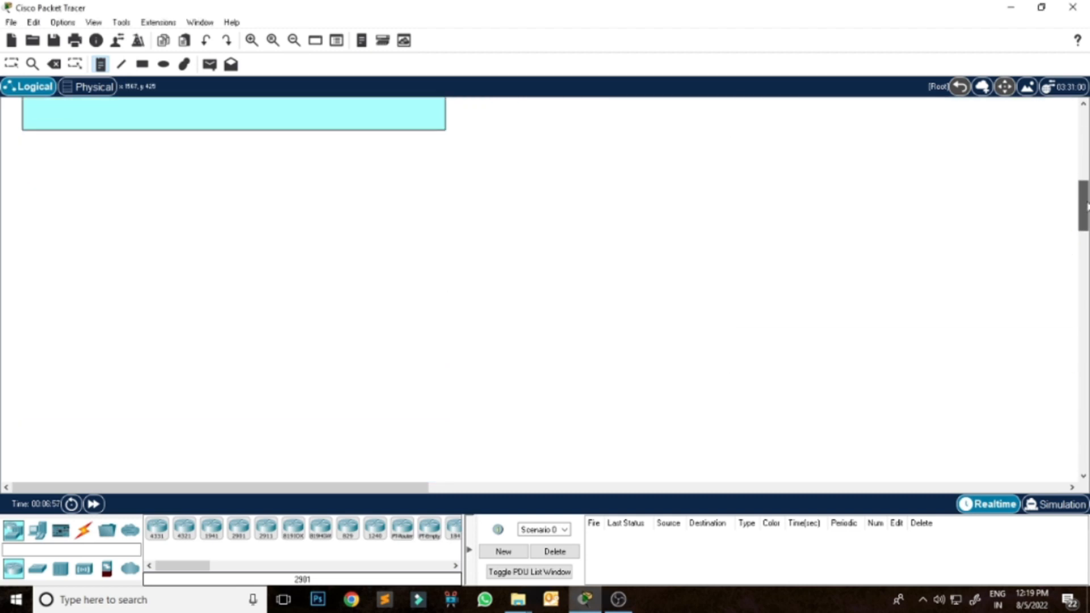
{"action": "left_click", "coordinate": [142, 64]}
{"action": "left_click", "coordinate": [640, 113]}
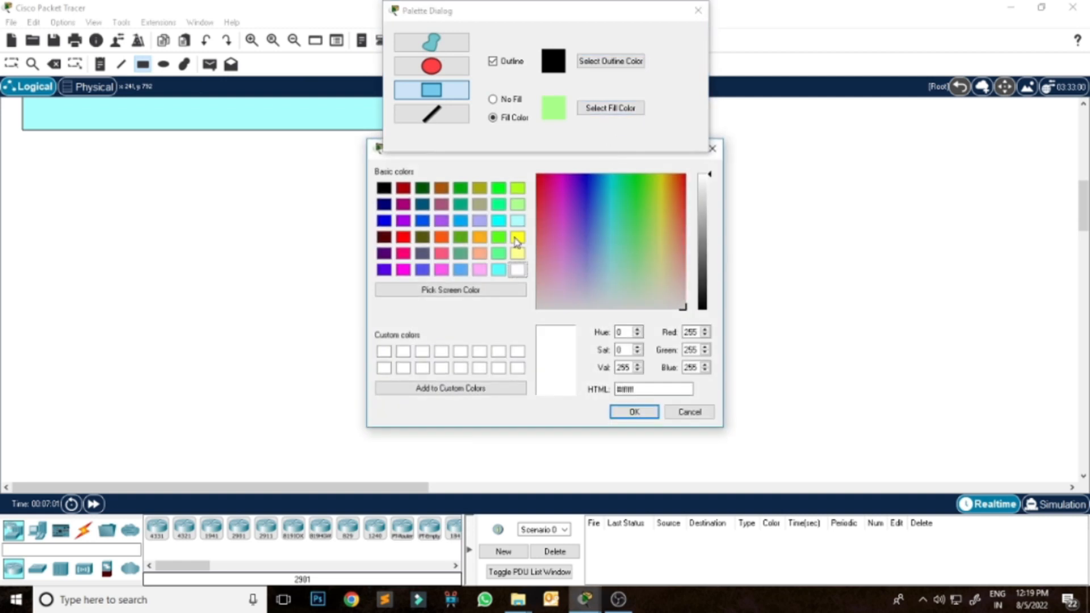
{"action": "left_click", "coordinate": [480, 204]}
{"action": "left_click", "coordinate": [631, 411]}
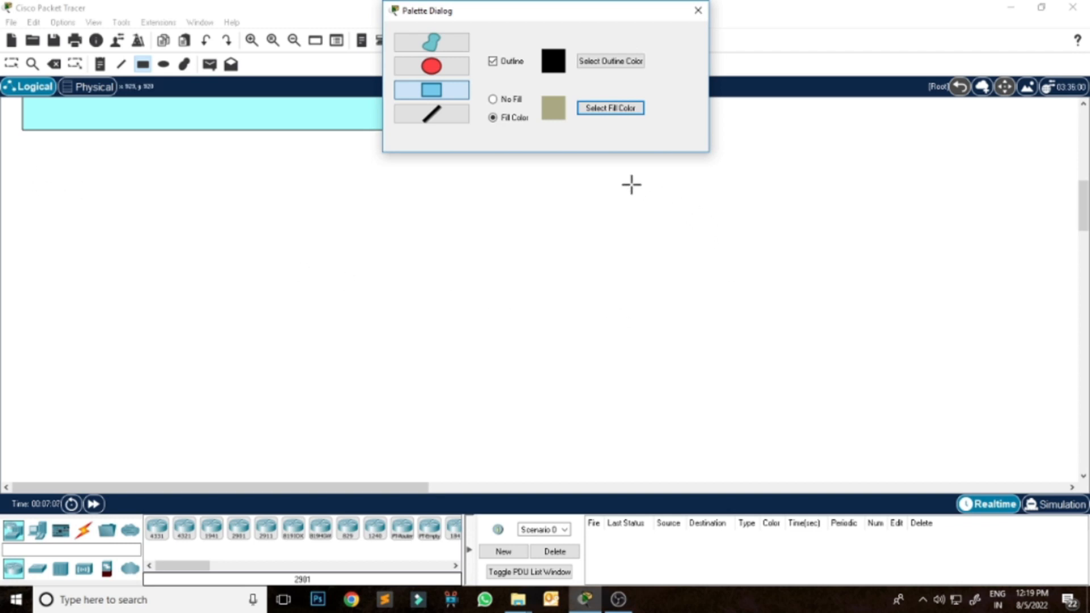
{"action": "left_click_drag", "start_coordinate": [592, 165], "coordinate": [1069, 467]}
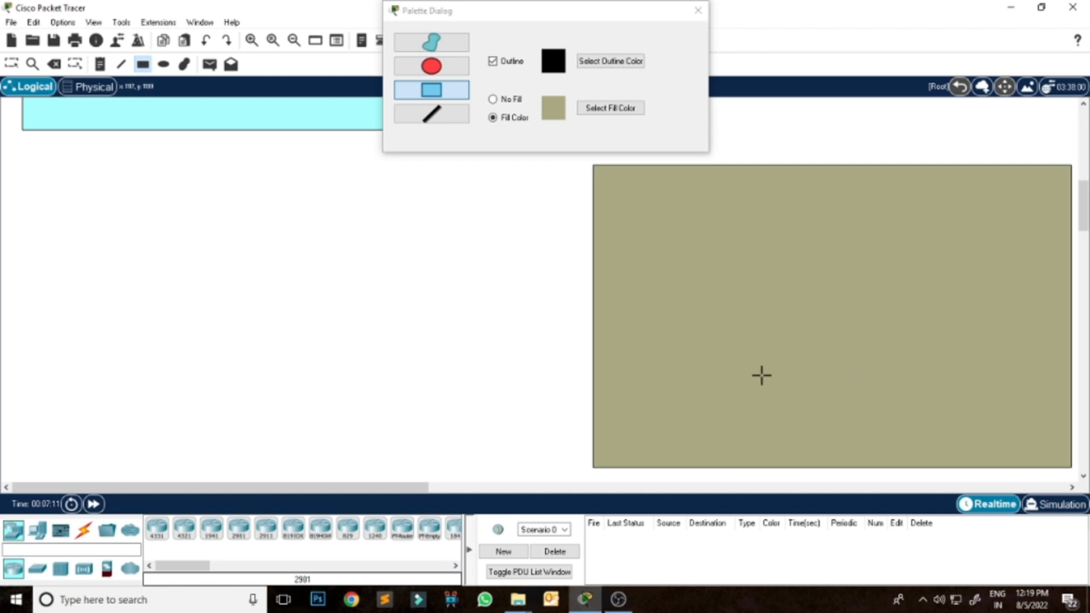
{"action": "left_click", "coordinate": [704, 11]}
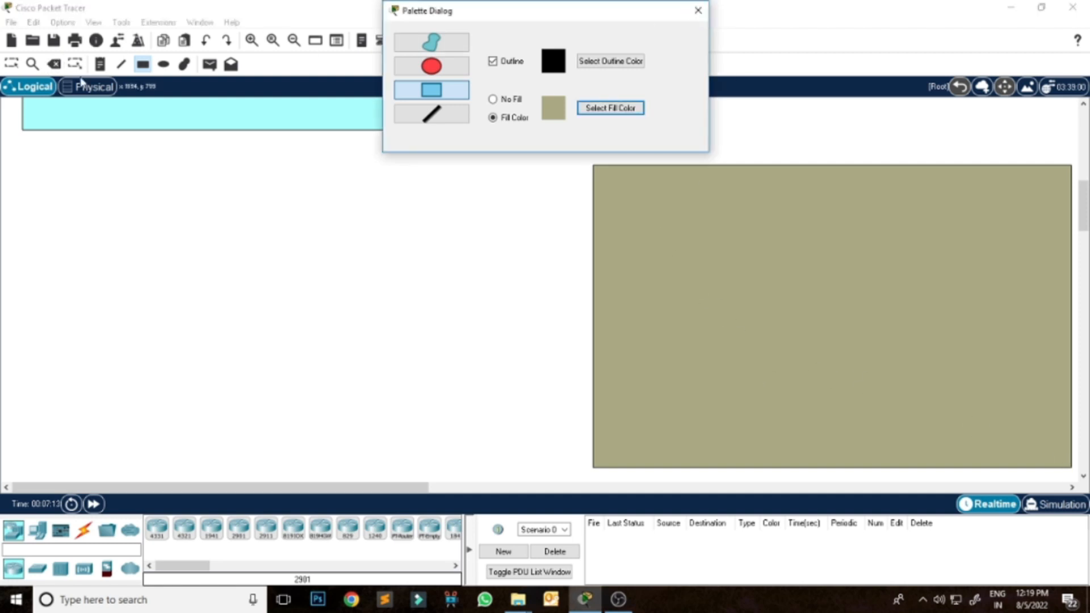
{"action": "left_click", "coordinate": [696, 11]}
Add a note reading "COMPANY B" near the upper-right corner of the khaki rectangle and leave note placement.
{"action": "left_click", "coordinate": [100, 64]}
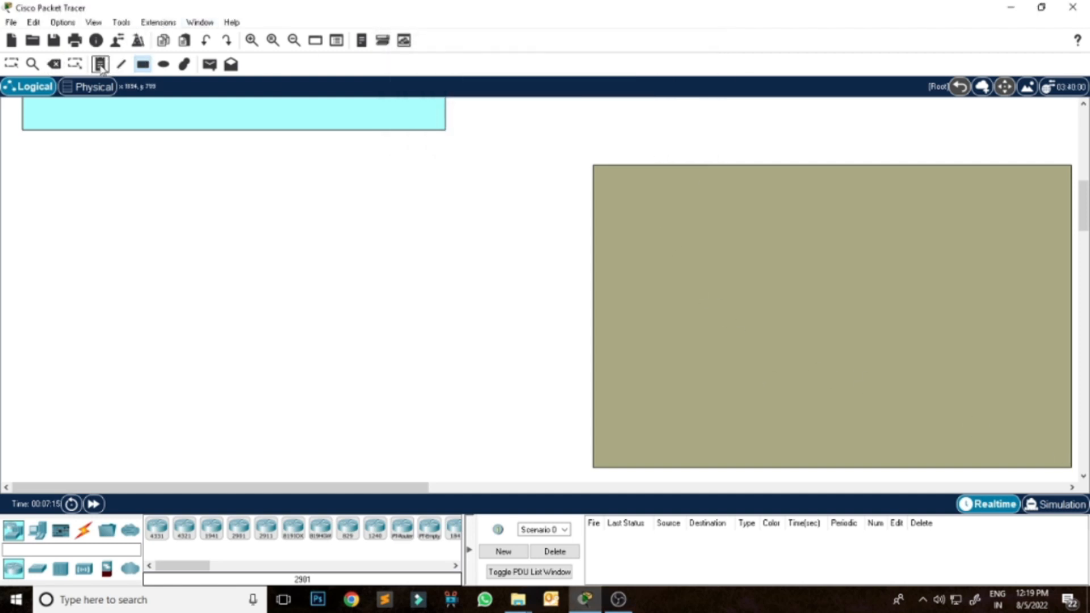
{"action": "left_click", "coordinate": [971, 176]}
{"action": "type", "text": "COMPANY B"}
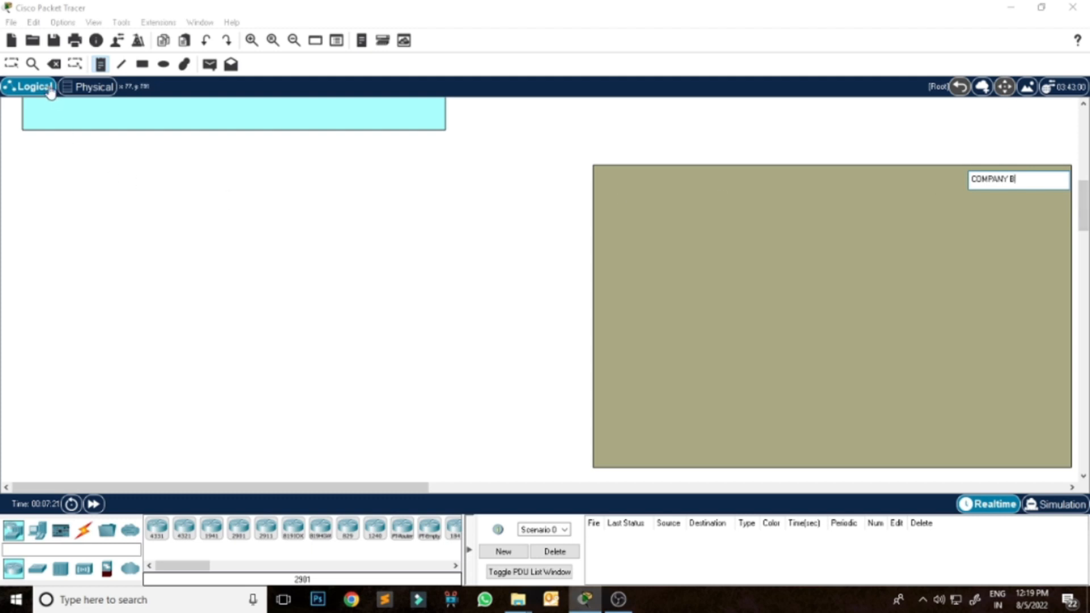
{"action": "left_click", "coordinate": [12, 65]}
Move the COMPANY B and COMPANY A notes slightly right, closer to the right edges of their rectangles.
{"action": "scroll", "coordinate": [1084, 202], "scroll_direction": "up", "scroll_amount": 1}
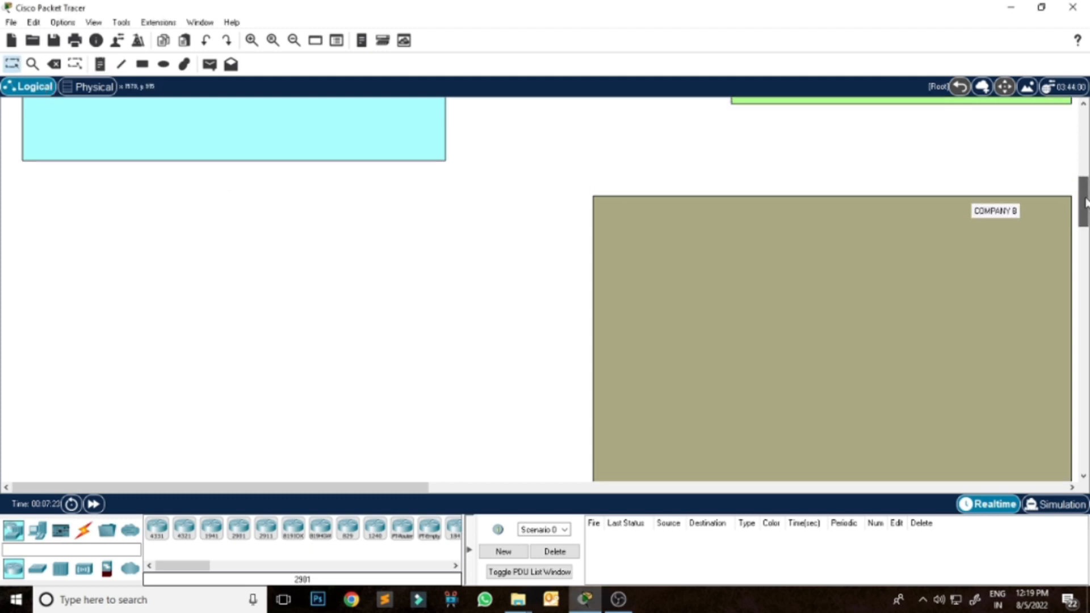
{"action": "left_click_drag", "start_coordinate": [981, 217], "coordinate": [1013, 215]}
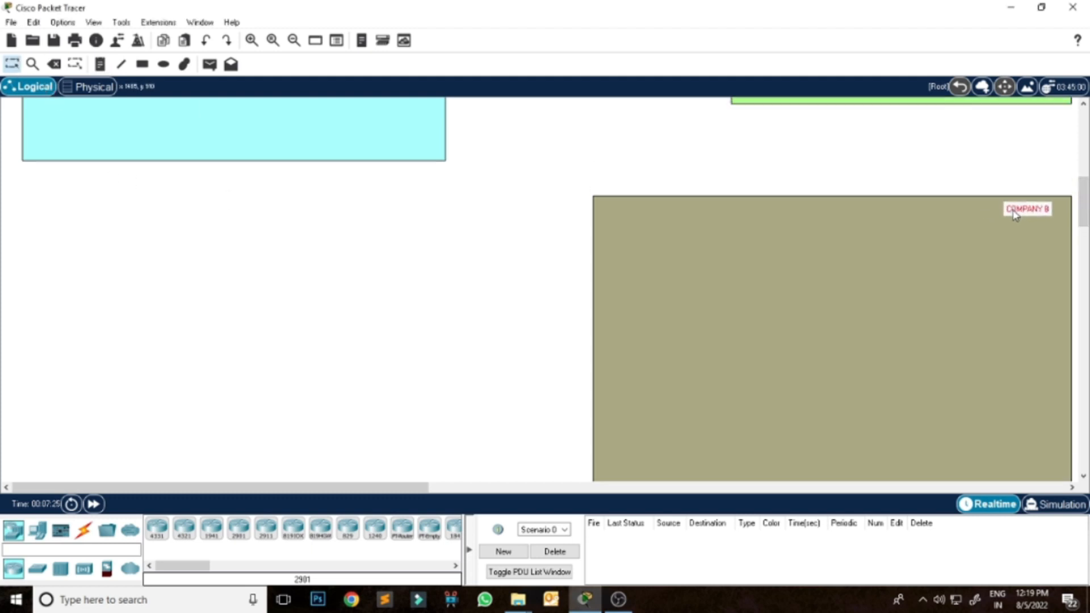
{"action": "scroll", "coordinate": [1084, 204], "scroll_direction": "up", "scroll_amount": 10}
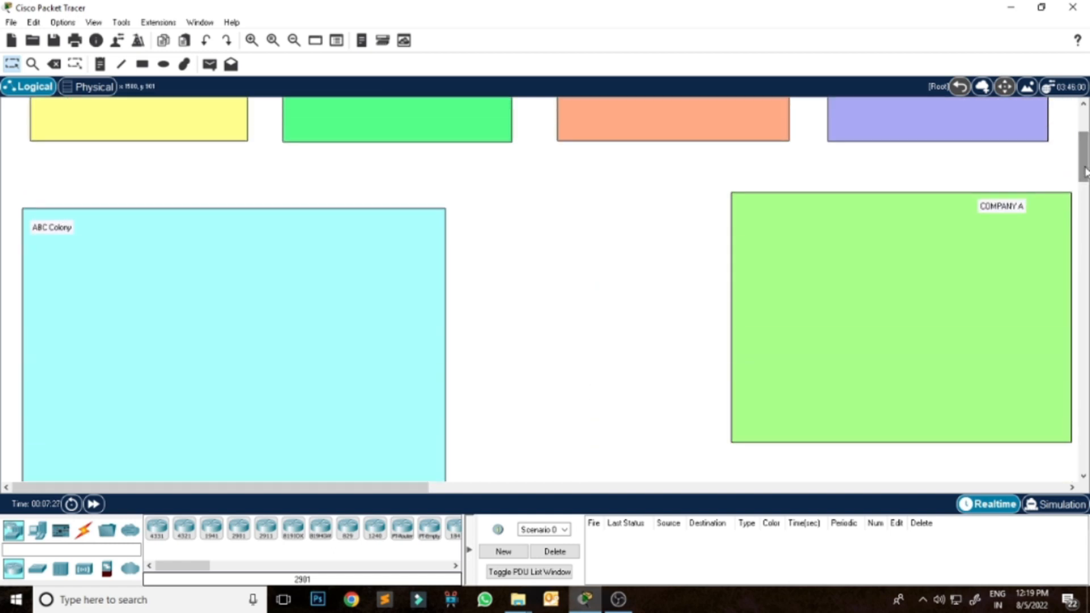
{"action": "left_click_drag", "start_coordinate": [1000, 214], "coordinate": [1035, 208]}
Draw a large pink (#ffaaff) filled rectangle below the ABC Colony rectangle, to the left of the COMPANY B rectangle.
{"action": "left_click_drag", "start_coordinate": [1085, 164], "coordinate": [1084, 213]}
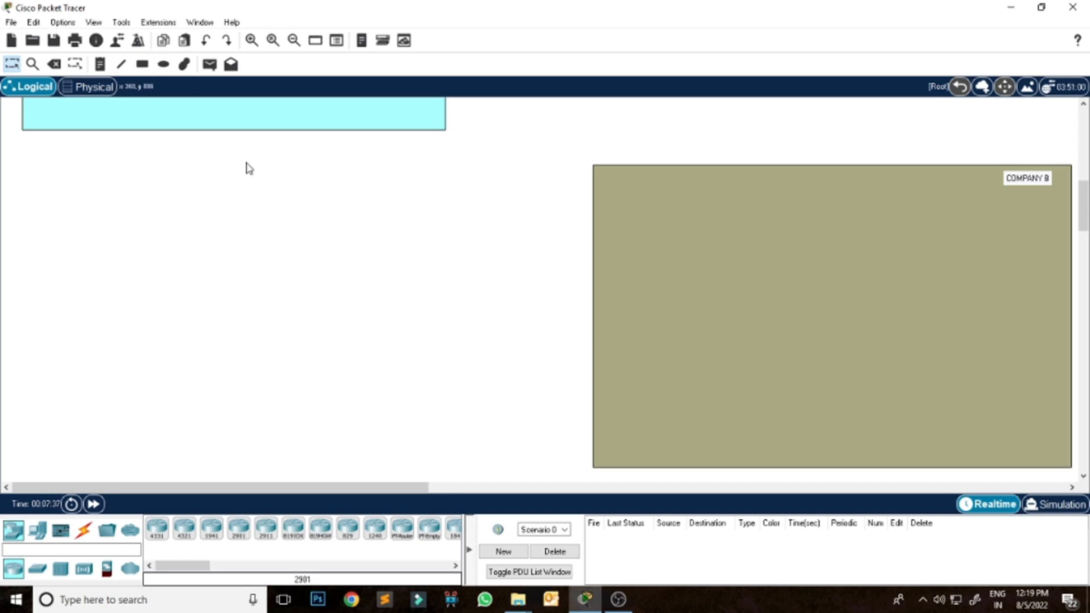
{"action": "left_click", "coordinate": [142, 64]}
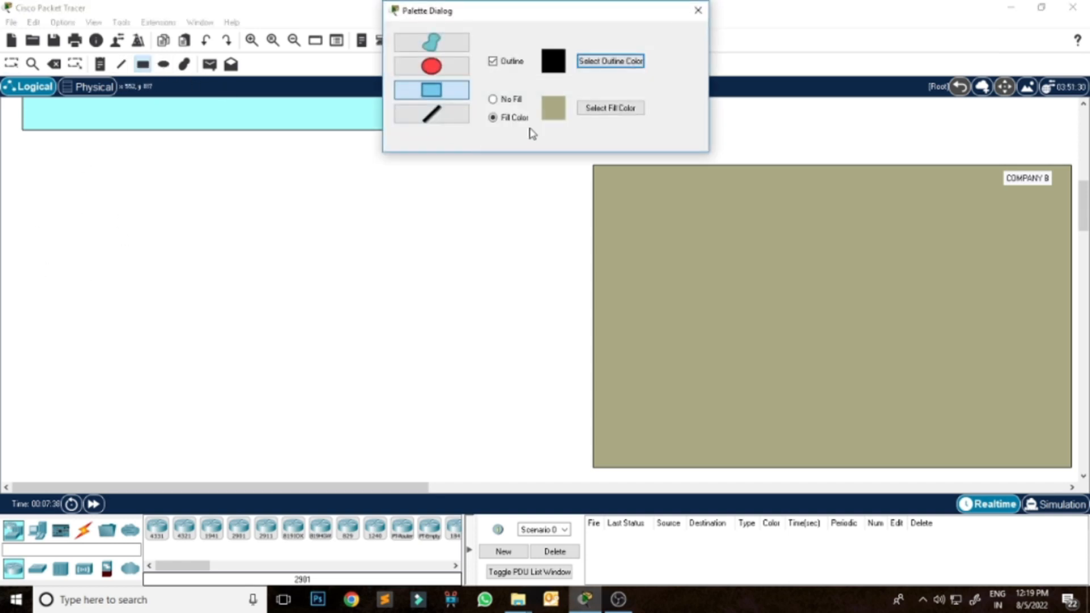
{"action": "left_click", "coordinate": [607, 110]}
{"action": "left_click", "coordinate": [517, 205]}
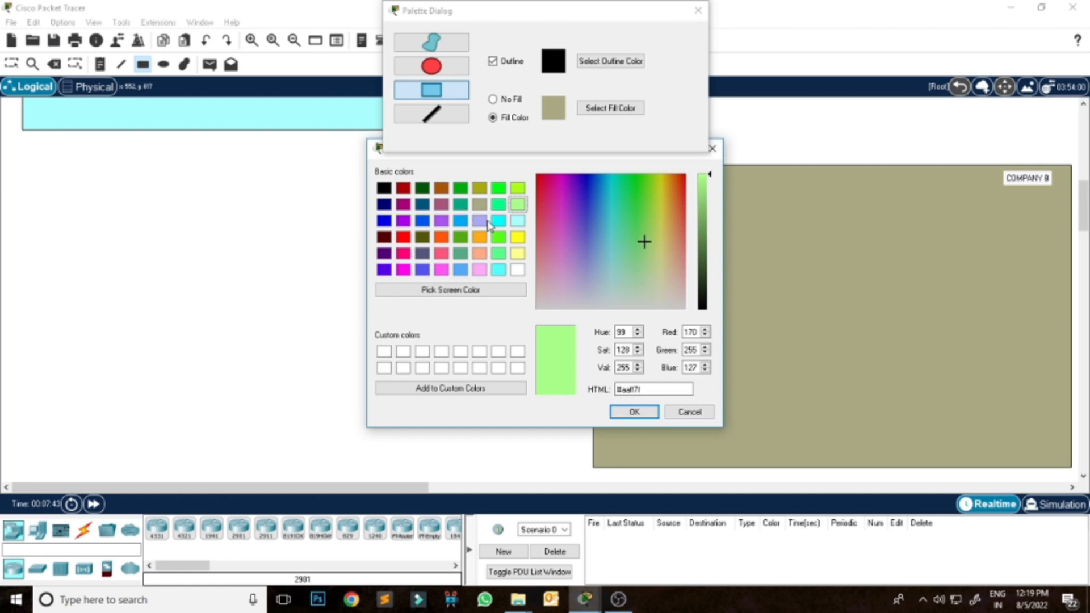
{"action": "left_click", "coordinate": [480, 269]}
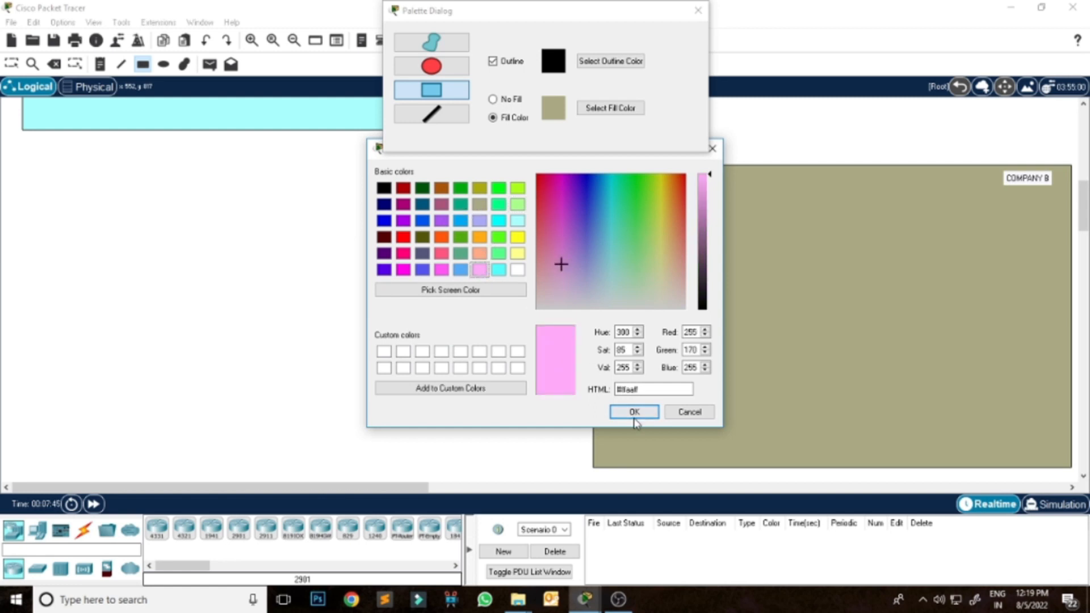
{"action": "left_click", "coordinate": [634, 411]}
{"action": "left_click_drag", "start_coordinate": [27, 163], "coordinate": [519, 533]}
{"action": "mouse_move", "coordinate": [1083, 217]}
{"action": "left_mouse_down"}
{"action": "mouse_move", "coordinate": [1084, 235]}
{"action": "mouse_move", "coordinate": [1084, 221]}
{"action": "left_mouse_up"}
{"action": "left_click", "coordinate": [697, 10]}
Set the fill colour to dark red (#550000) and draw a horizontal line across the full width of the pink rectangle near mid-height.
{"action": "left_click", "coordinate": [121, 64]}
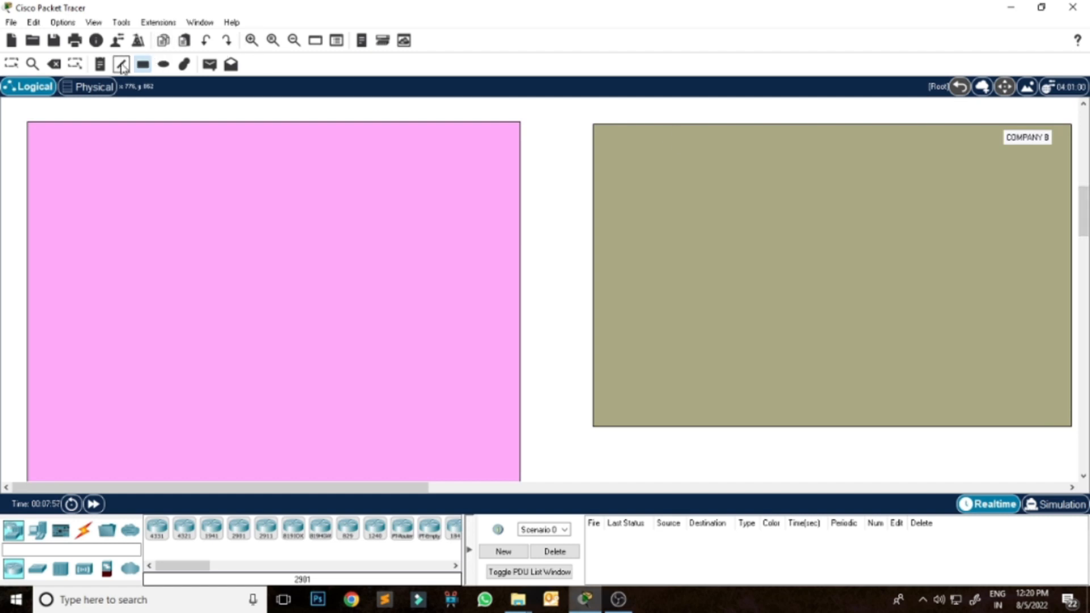
{"action": "left_click", "coordinate": [606, 109]}
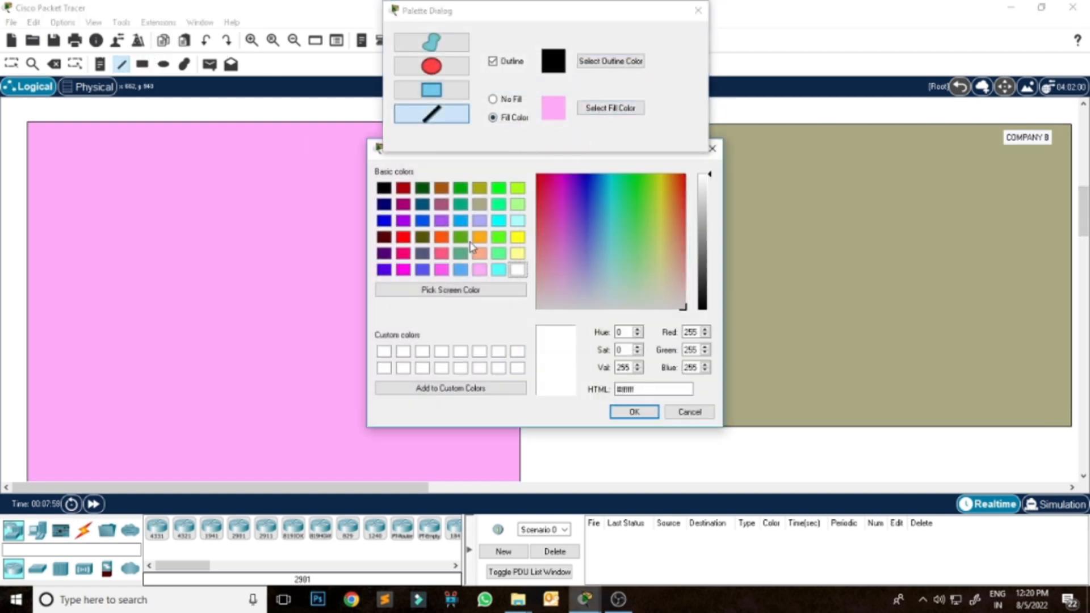
{"action": "left_click", "coordinate": [394, 238]}
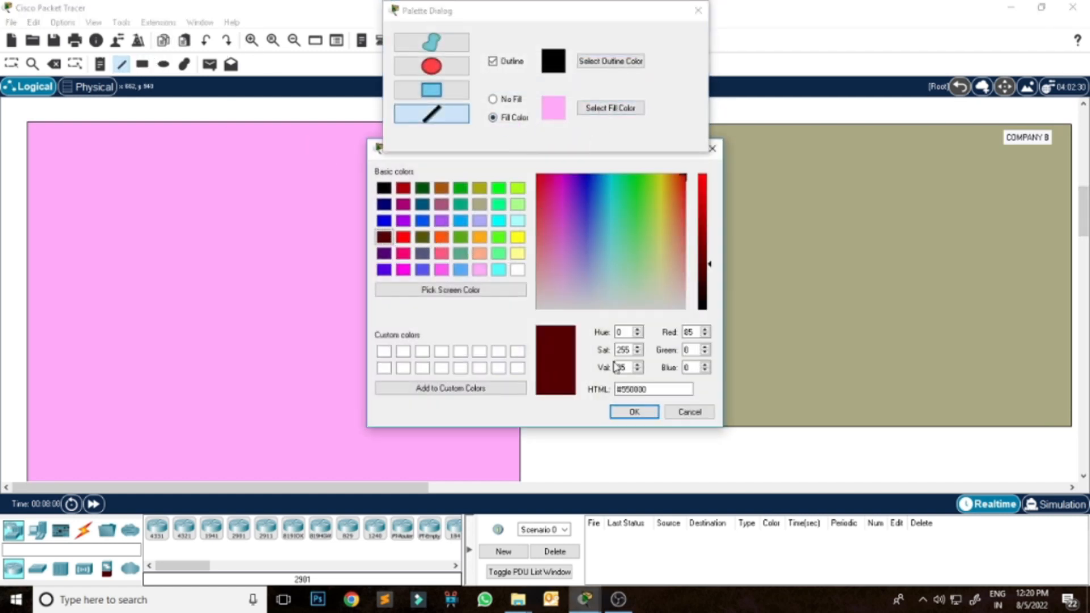
{"action": "left_click", "coordinate": [647, 413]}
{"action": "left_click_drag", "start_coordinate": [28, 321], "coordinate": [520, 320]}
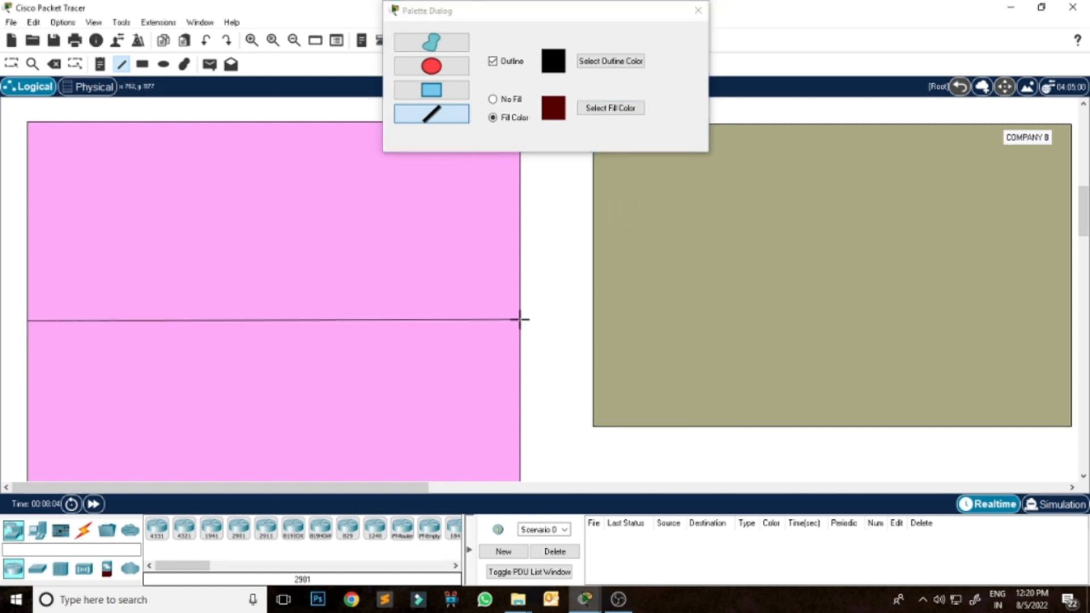
{"action": "left_click", "coordinate": [698, 10]}
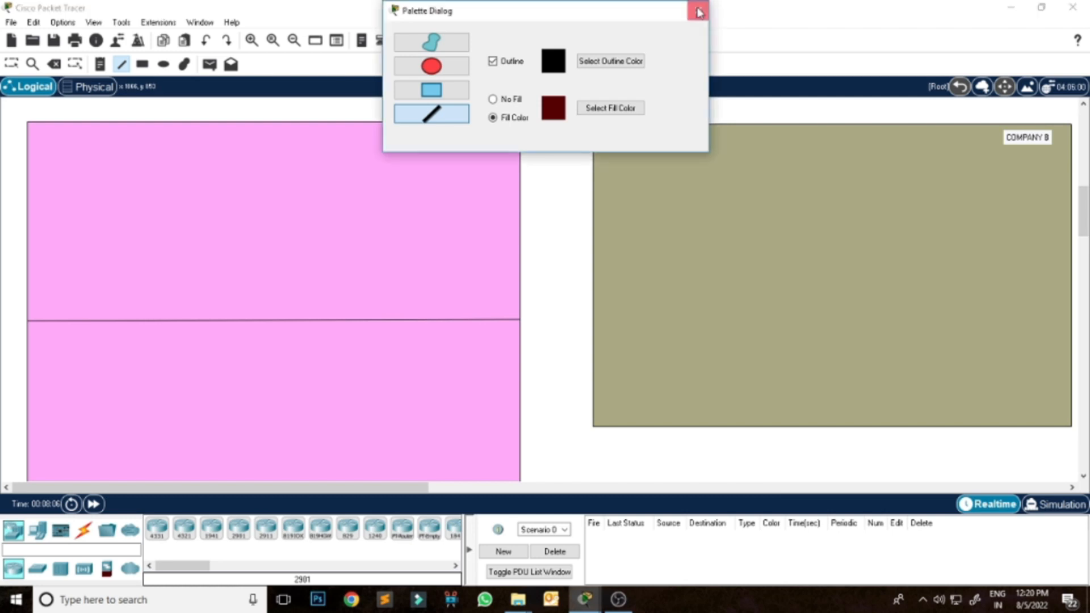
Add a note reading "XYZ College" in the upper-left corner of the pink rectangle and leave note placement.
{"action": "left_click", "coordinate": [100, 64]}
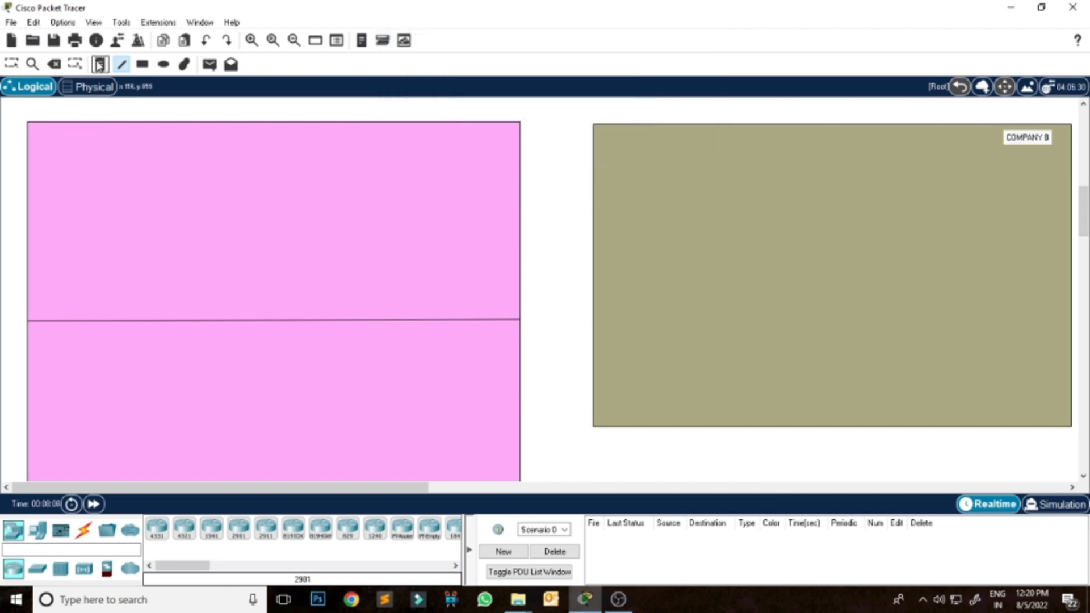
{"action": "left_click", "coordinate": [37, 132]}
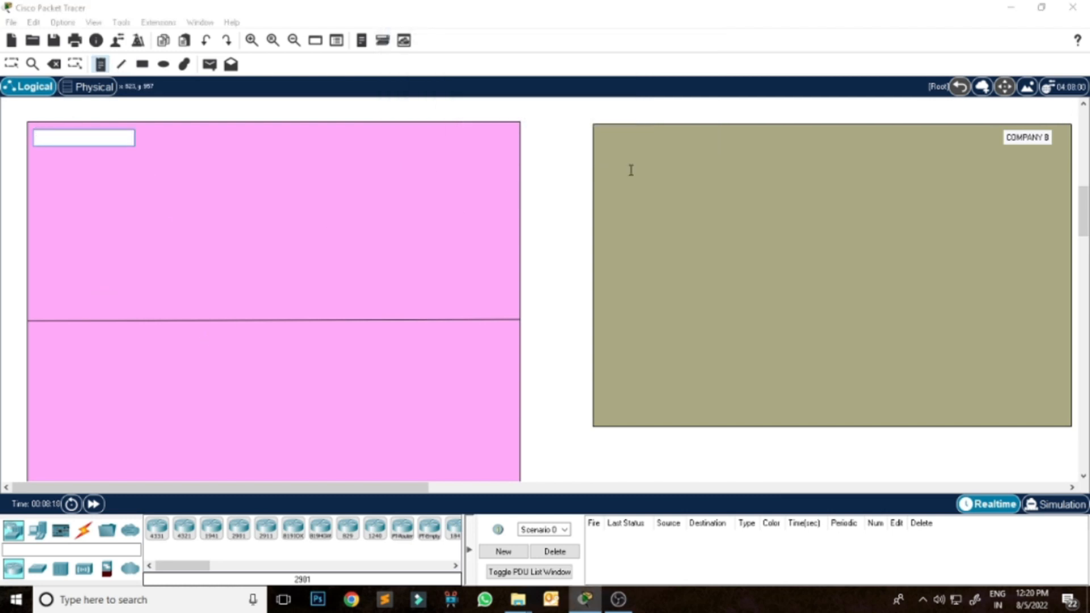
{"action": "type", "text": "XYZ College"}
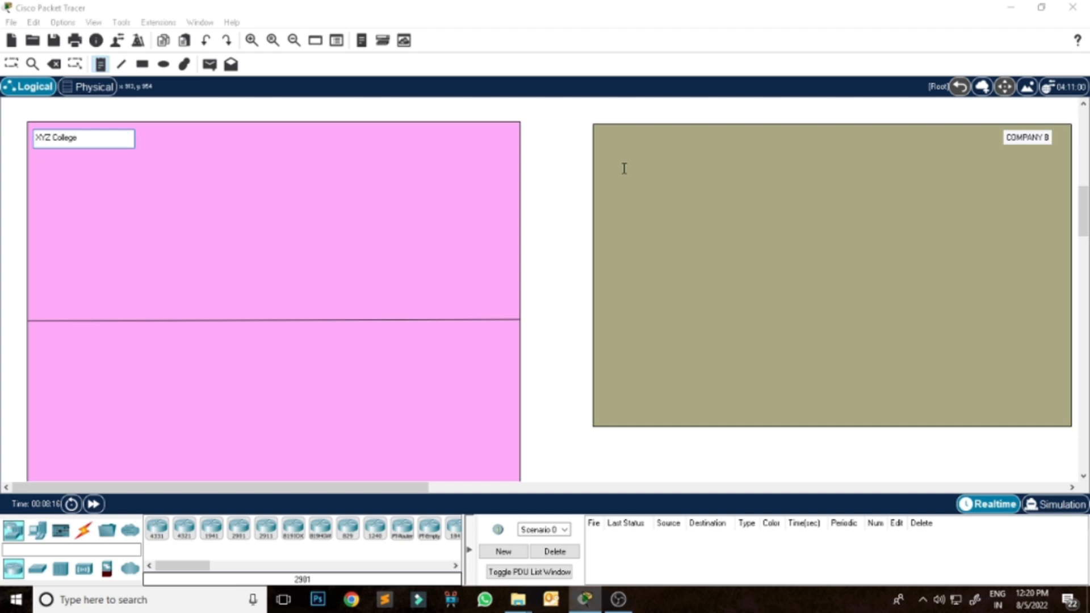
{"action": "key", "text": "Escape"}
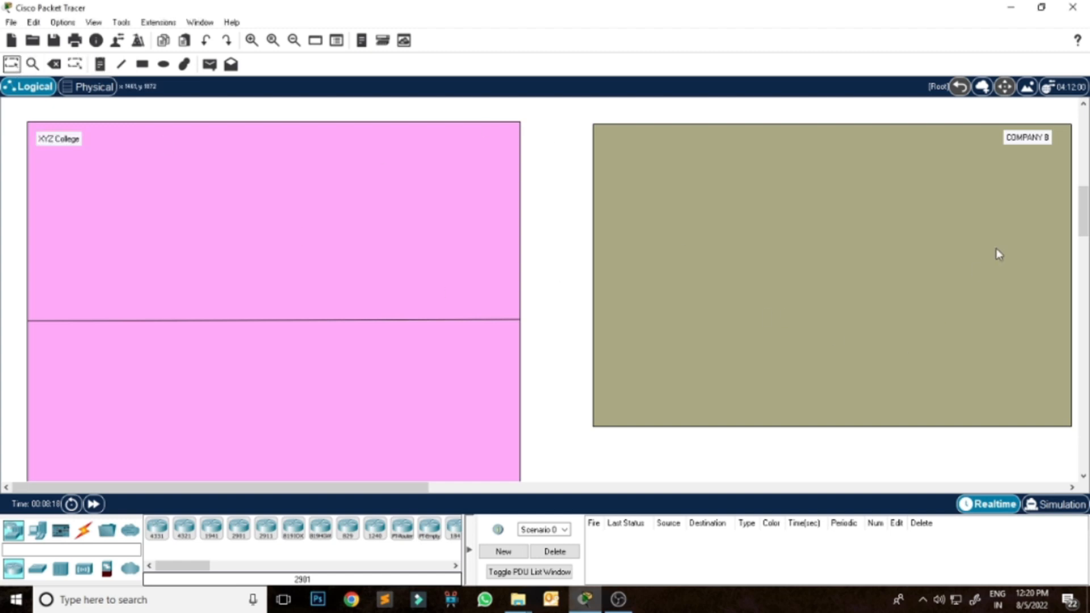
Place one 2811 router in the lower part of each of the ISP 1, ISP 2, Google Server and TGMACAD.COM rectangles.
{"action": "left_click_drag", "start_coordinate": [1086, 218], "coordinate": [1086, 155]}
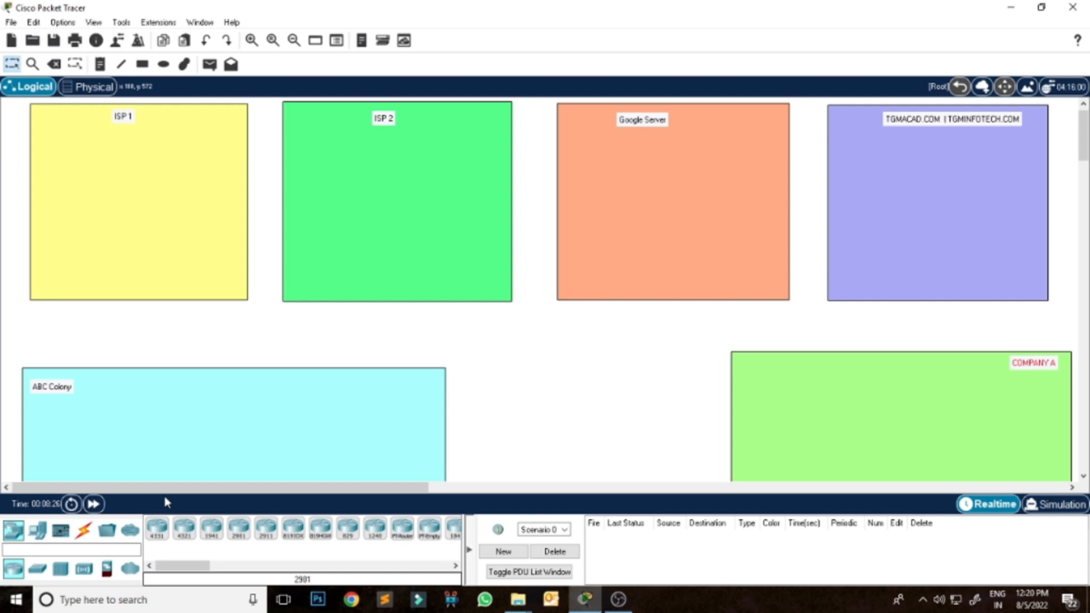
{"action": "left_click_drag", "start_coordinate": [173, 565], "coordinate": [206, 565]}
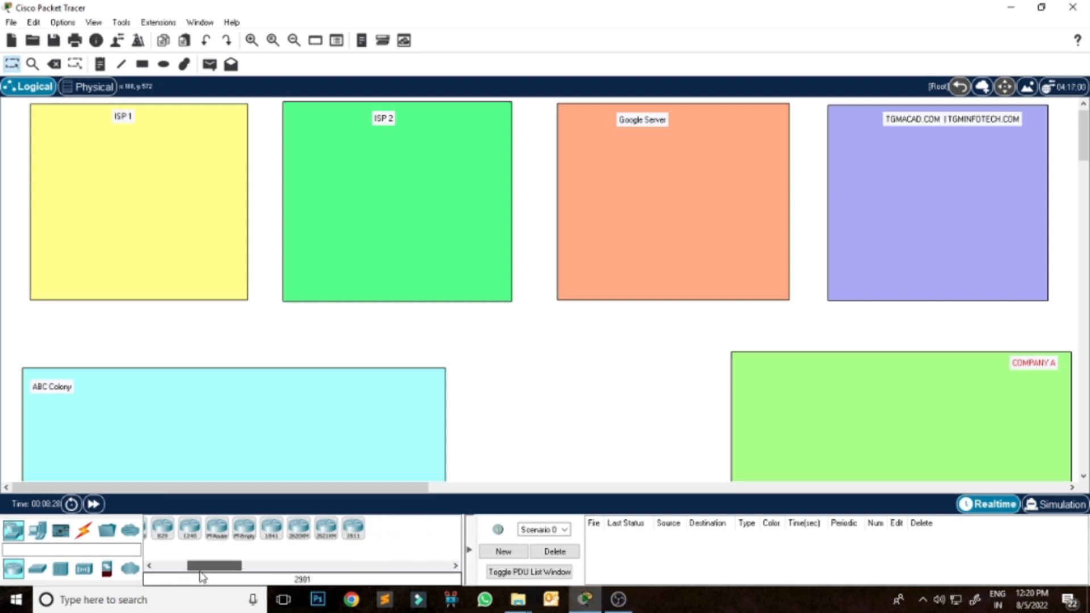
{"action": "left_click", "coordinate": [353, 527]}
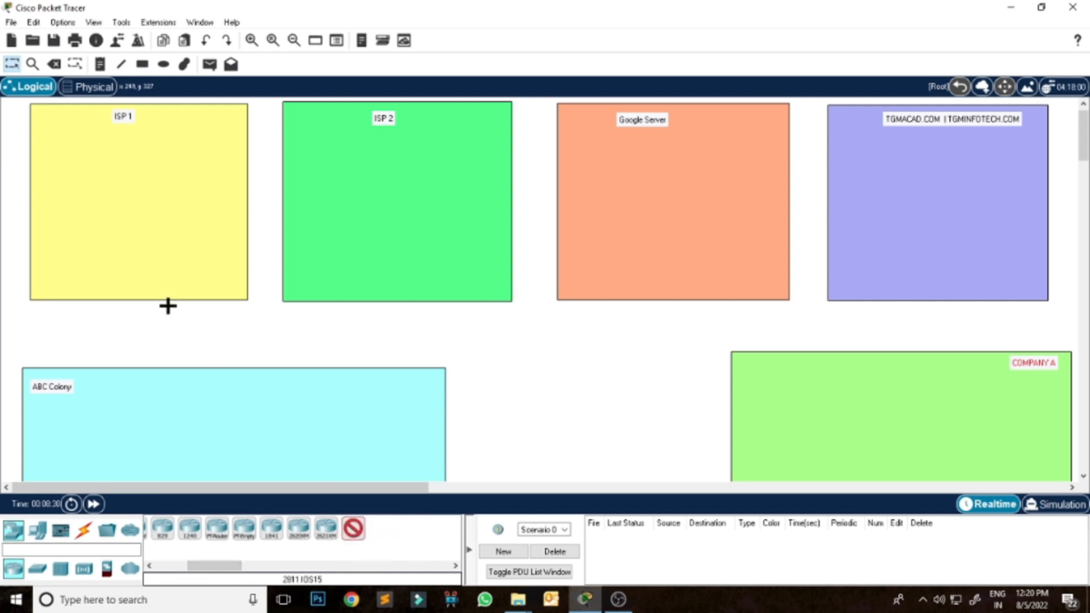
{"action": "left_click", "coordinate": [126, 250]}
{"action": "left_click", "coordinate": [389, 255]}
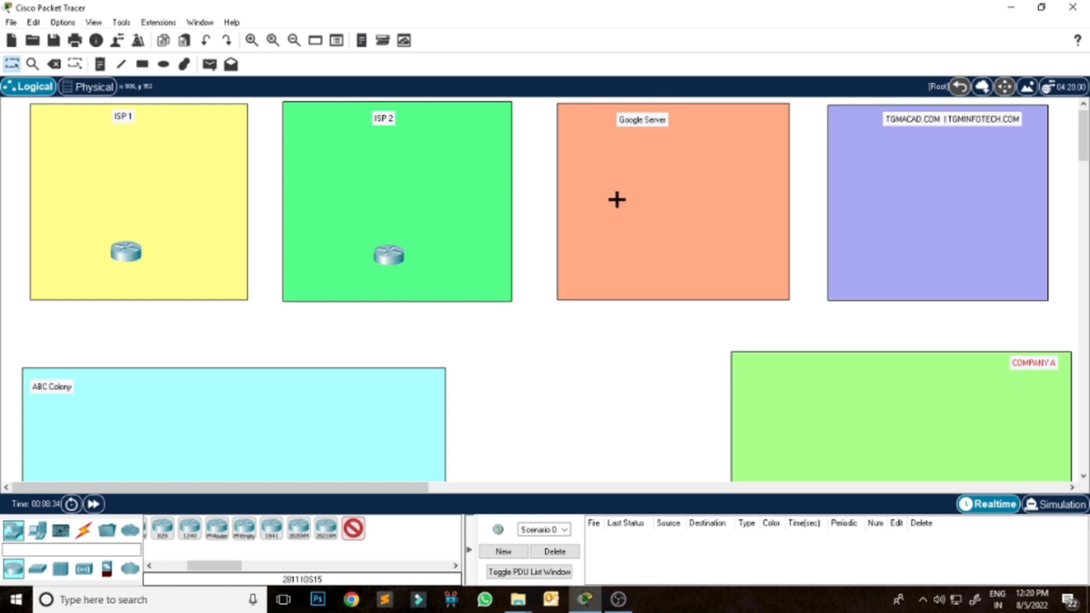
{"action": "left_click", "coordinate": [623, 257]}
{"action": "left_click", "coordinate": [864, 259]}
Place a 2811 router right of centre in the ABC Colony rectangle and another in COMPANY A's upper-left corner.
{"action": "left_click_drag", "start_coordinate": [1084, 150], "coordinate": [1083, 184]}
{"action": "left_click", "coordinate": [336, 210]}
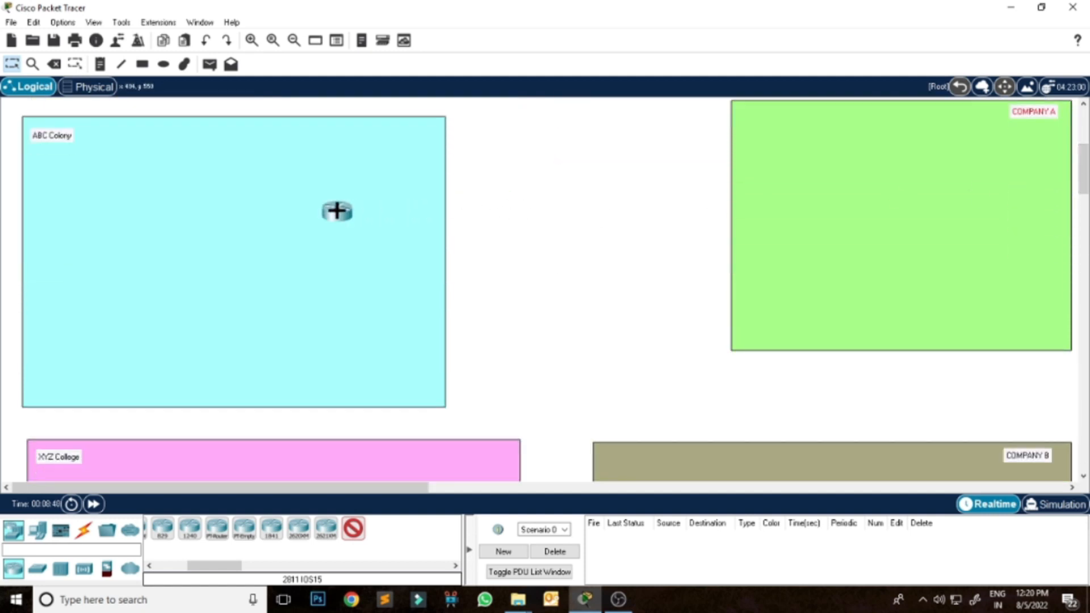
{"action": "left_click", "coordinate": [771, 130]}
Place two 2811 routers in the upper-right area of XYZ College and two in the upper-left area of COMPANY B.
{"action": "left_click_drag", "start_coordinate": [1084, 180], "coordinate": [1085, 213]}
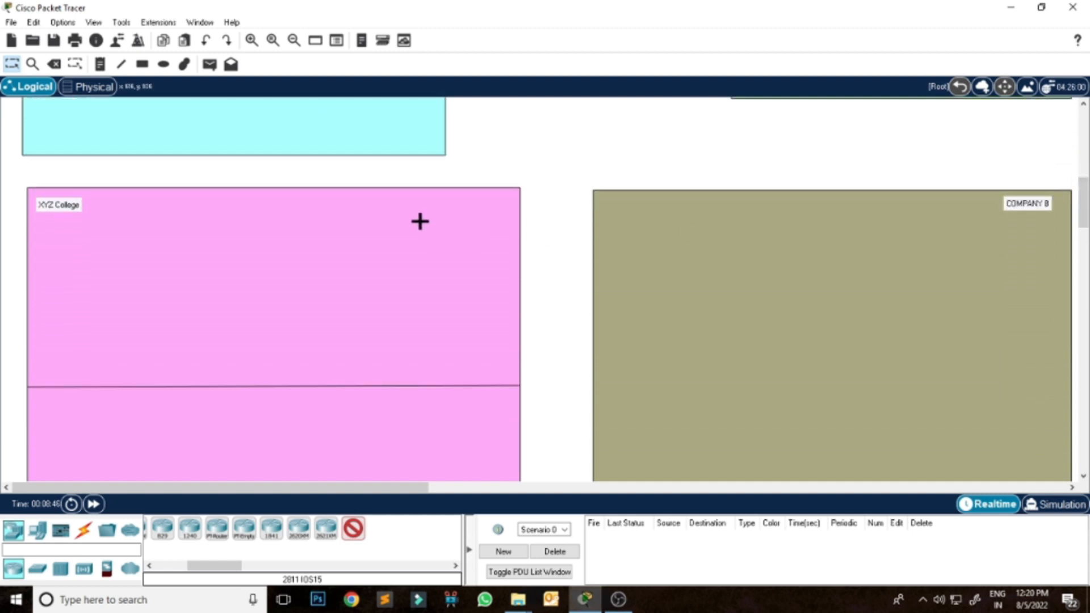
{"action": "left_click", "coordinate": [383, 222]}
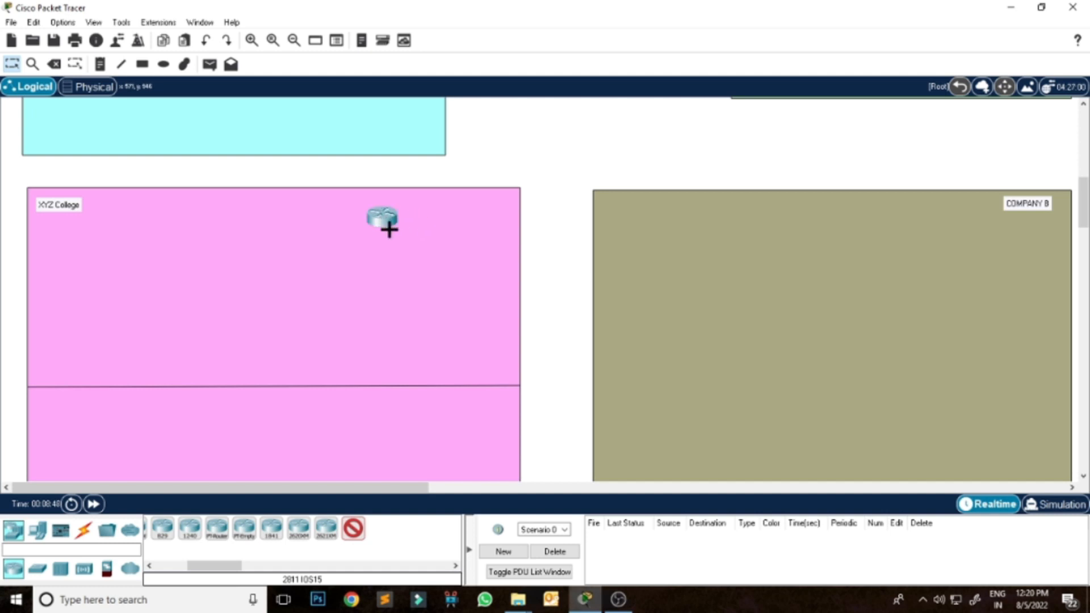
{"action": "left_click", "coordinate": [471, 278]}
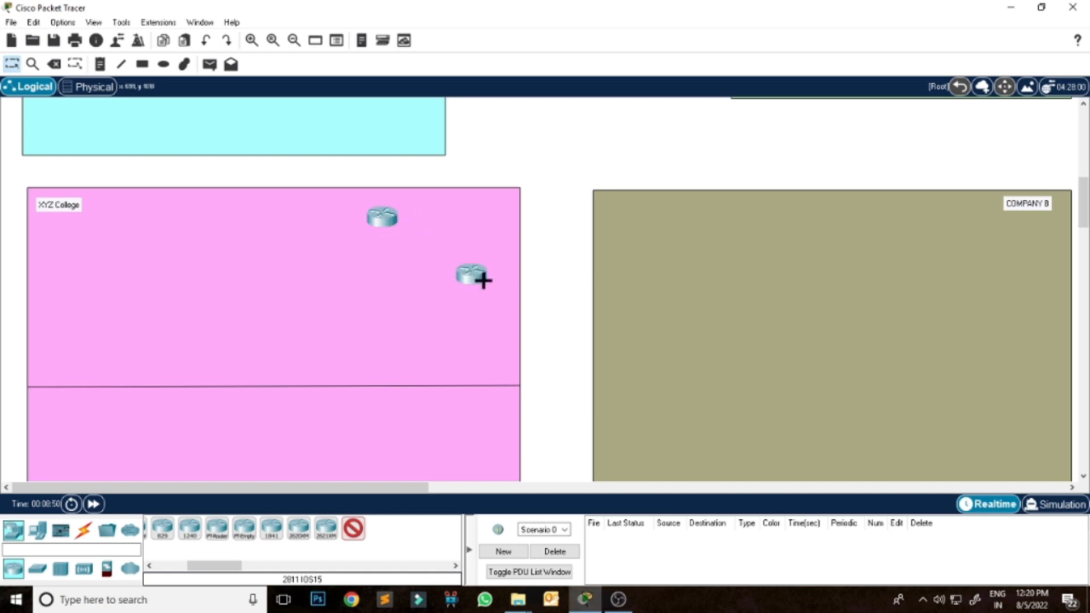
{"action": "left_click", "coordinate": [711, 211]}
{"action": "left_click", "coordinate": [621, 255]}
Place one 2960 switch above the router in each of the ISP 1, ISP 2, Google Server and TGMACAD.COM rectangles.
{"action": "left_click_drag", "start_coordinate": [1085, 207], "coordinate": [1086, 128]}
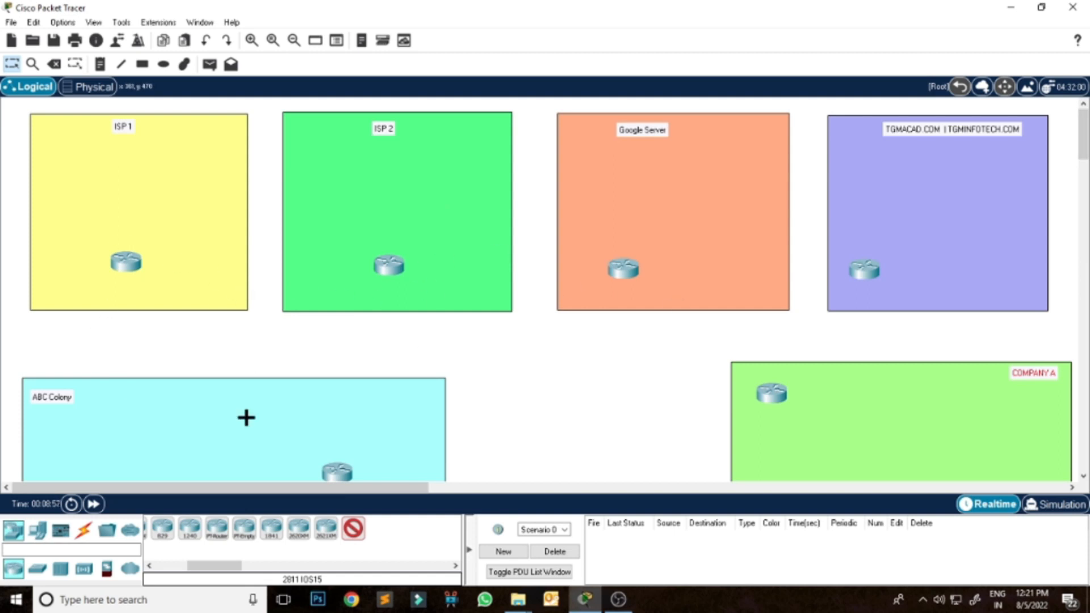
{"action": "left_click", "coordinate": [37, 569]}
{"action": "left_click", "coordinate": [166, 537]}
{"action": "left_click", "coordinate": [125, 195]}
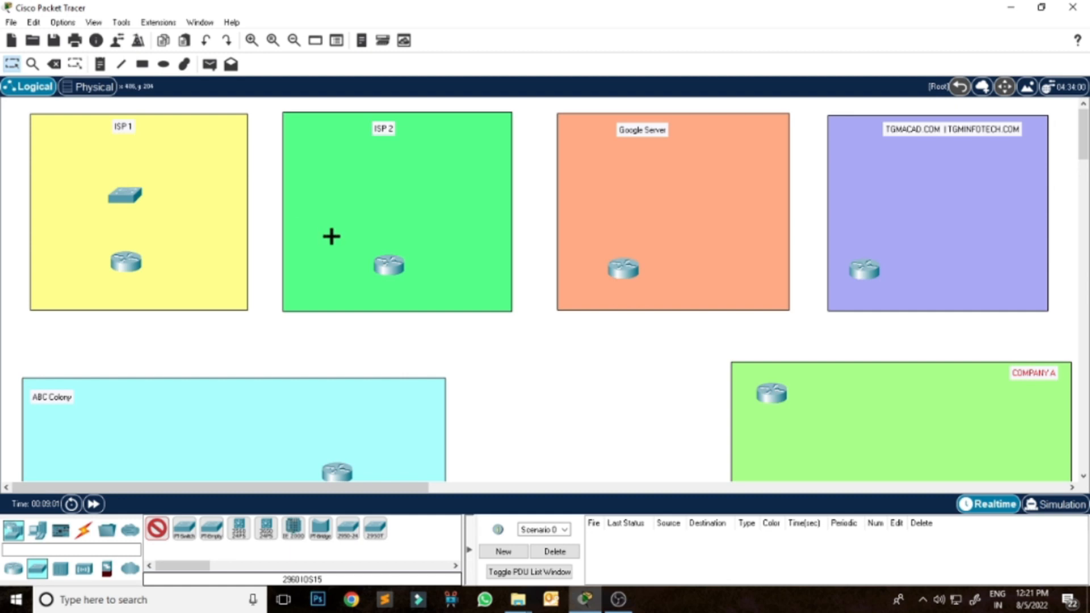
{"action": "left_click", "coordinate": [382, 194]}
{"action": "left_click", "coordinate": [609, 205]}
{"action": "left_click", "coordinate": [861, 203]}
Place two 2960 switches in COMPANY A and three in ABC Colony, two along its left side and one below the router.
{"action": "scroll", "coordinate": [925, 377], "scroll_direction": "down", "scroll_amount": 3}
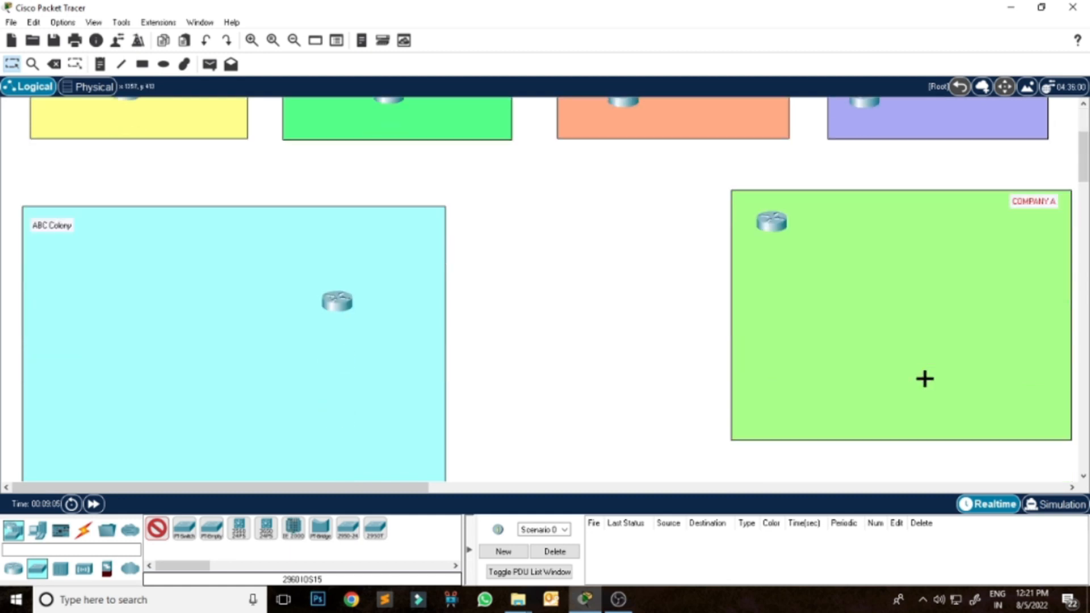
{"action": "left_click", "coordinate": [836, 276]}
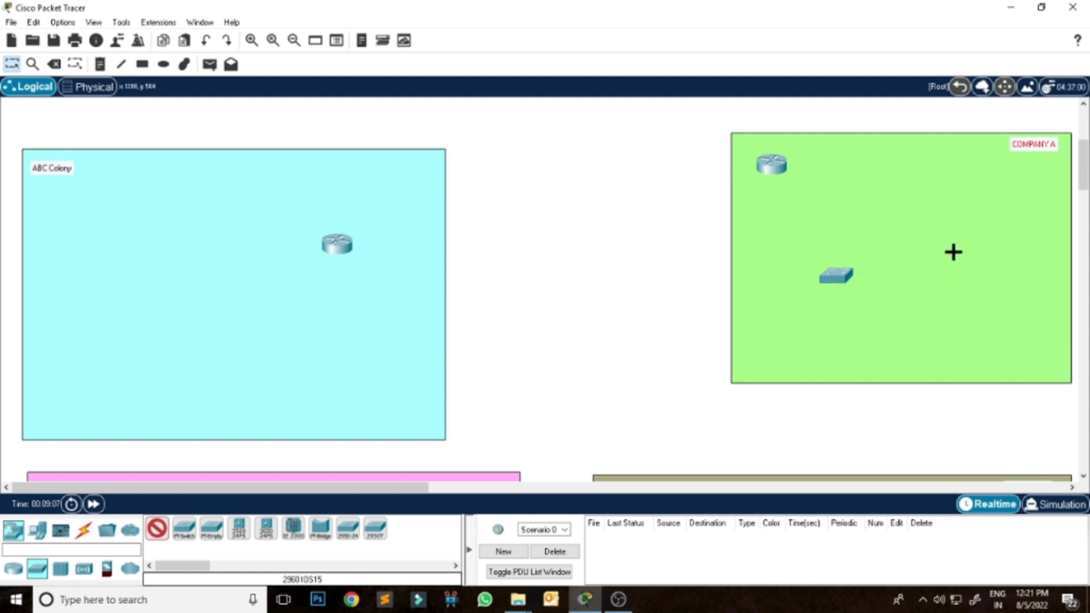
{"action": "left_click", "coordinate": [973, 244]}
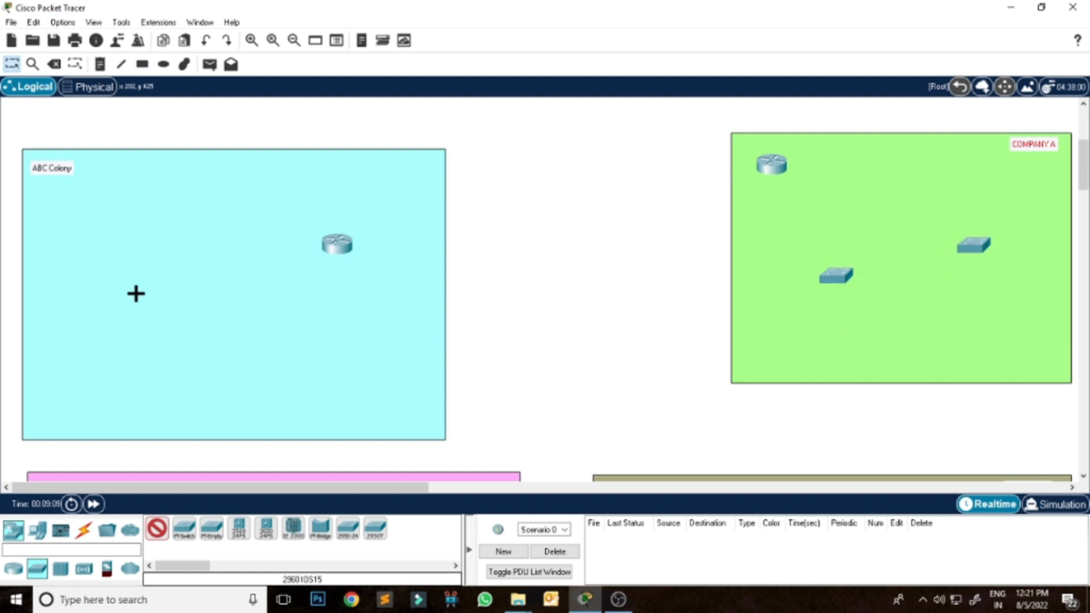
{"action": "left_click", "coordinate": [105, 248]}
{"action": "left_click", "coordinate": [107, 352]}
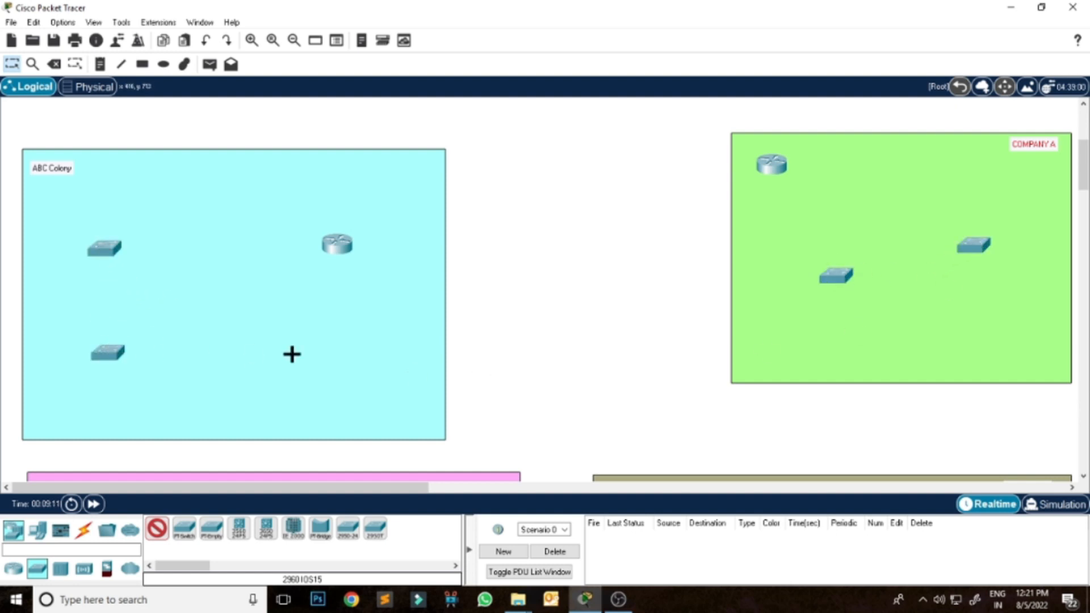
{"action": "left_click", "coordinate": [307, 338]}
Place three 2960 switches in a triangle in COMPANY B: upper left, upper right and lower centre.
{"action": "scroll", "coordinate": [696, 331], "scroll_direction": "down", "scroll_amount": 5}
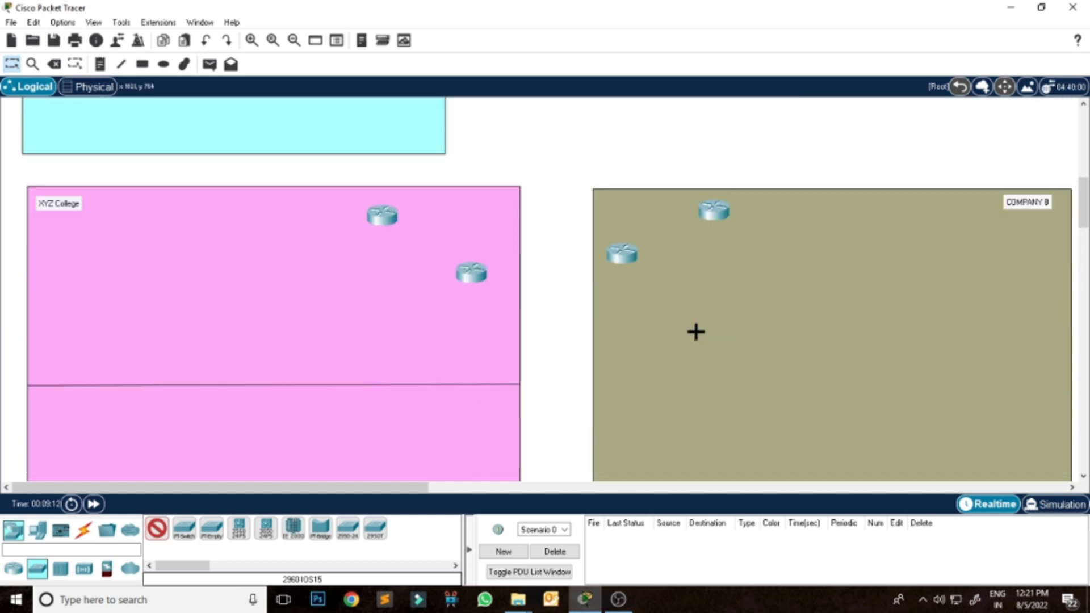
{"action": "scroll", "coordinate": [723, 349], "scroll_direction": "down", "scroll_amount": 2}
{"action": "scroll", "coordinate": [821, 244], "scroll_direction": "up", "scroll_amount": 2}
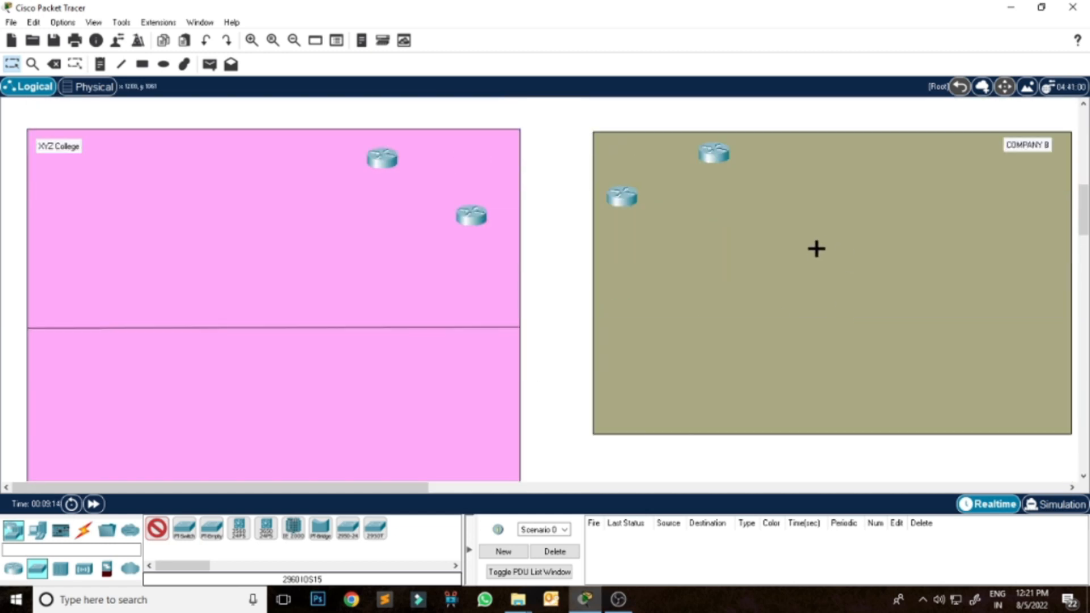
{"action": "left_click", "coordinate": [756, 234]}
{"action": "left_click", "coordinate": [943, 218]}
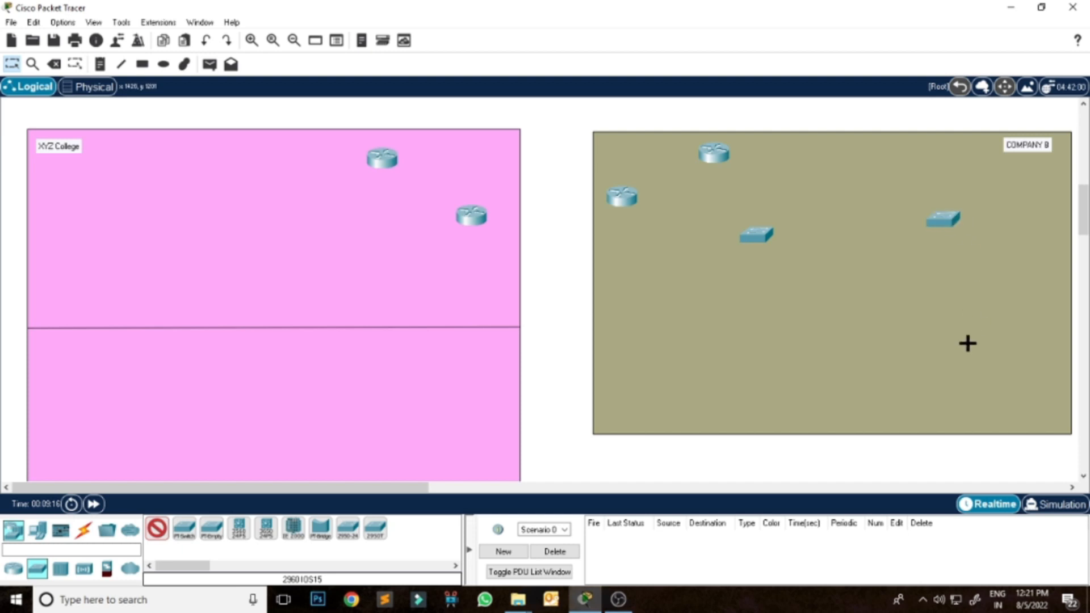
{"action": "left_click", "coordinate": [847, 319]}
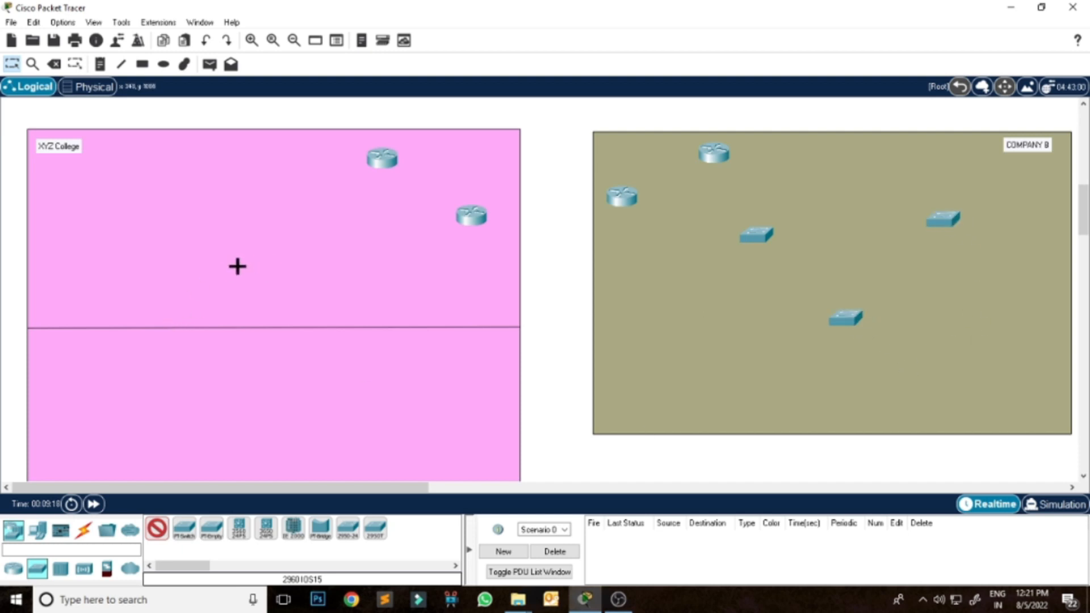
Place five 2960 switches in XYZ College: three above the dividing line, one of them near the routers, and two below it.
{"action": "left_click", "coordinate": [87, 205]}
{"action": "left_click", "coordinate": [272, 210]}
{"action": "scroll", "coordinate": [408, 390], "scroll_direction": "down", "scroll_amount": 1}
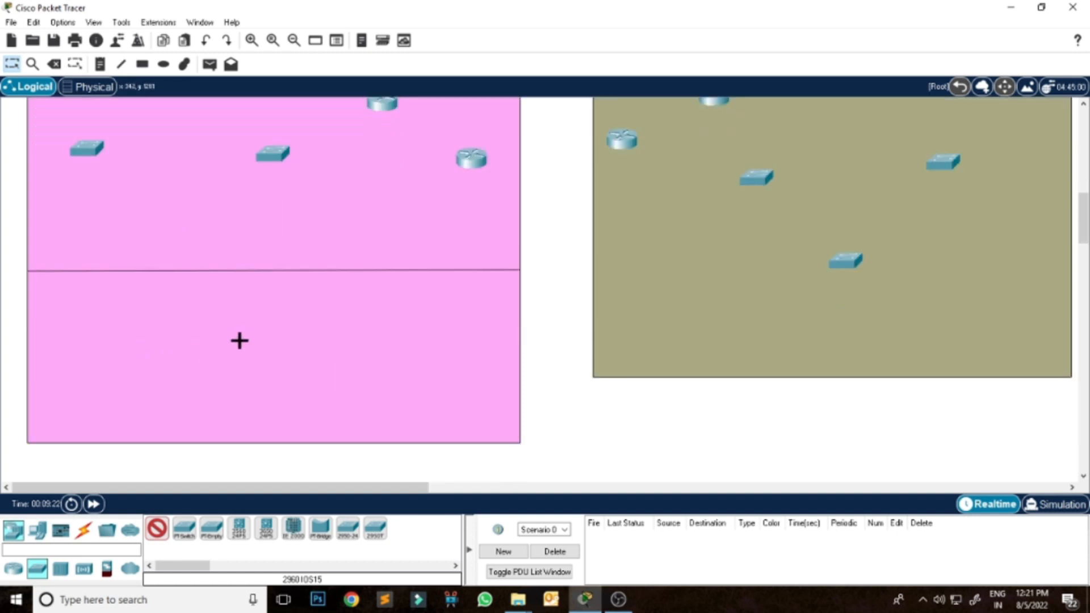
{"action": "left_click", "coordinate": [142, 311]}
{"action": "left_click", "coordinate": [323, 315]}
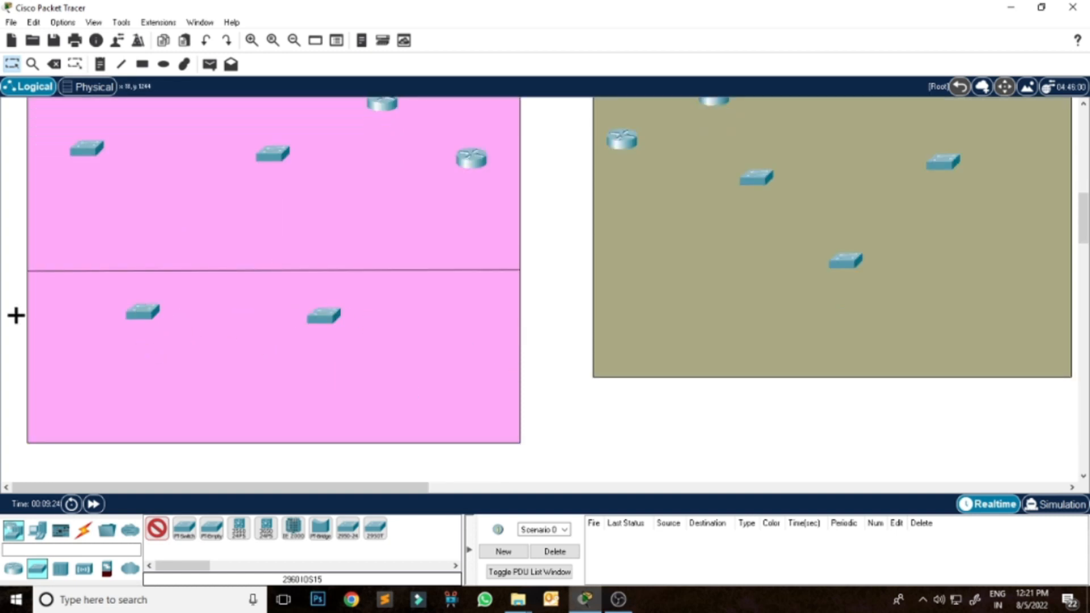
{"action": "scroll", "coordinate": [1084, 210], "scroll_direction": "up", "scroll_amount": 2}
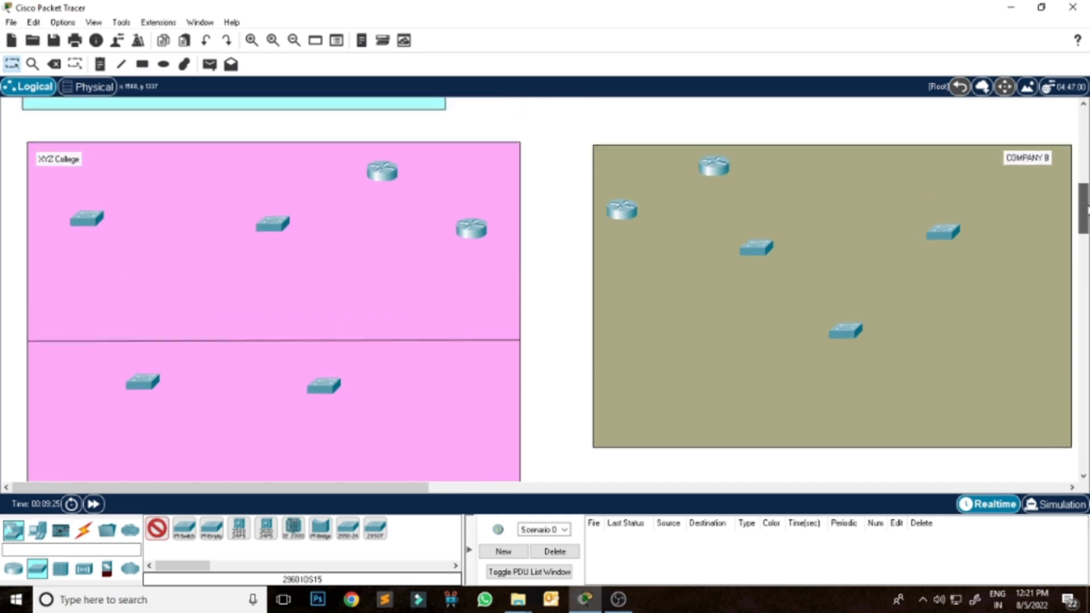
{"action": "scroll", "coordinate": [1084, 199], "scroll_direction": "up", "scroll_amount": 2}
{"action": "scroll", "coordinate": [1084, 198], "scroll_direction": "down", "scroll_amount": 2}
{"action": "left_click", "coordinate": [350, 320]}
Place one server each in ISP 1, ISP 2 and Google Server, and two servers in the TGMACAD.COM rectangle.
{"action": "scroll", "coordinate": [1084, 261], "scroll_direction": "up", "scroll_amount": 5}
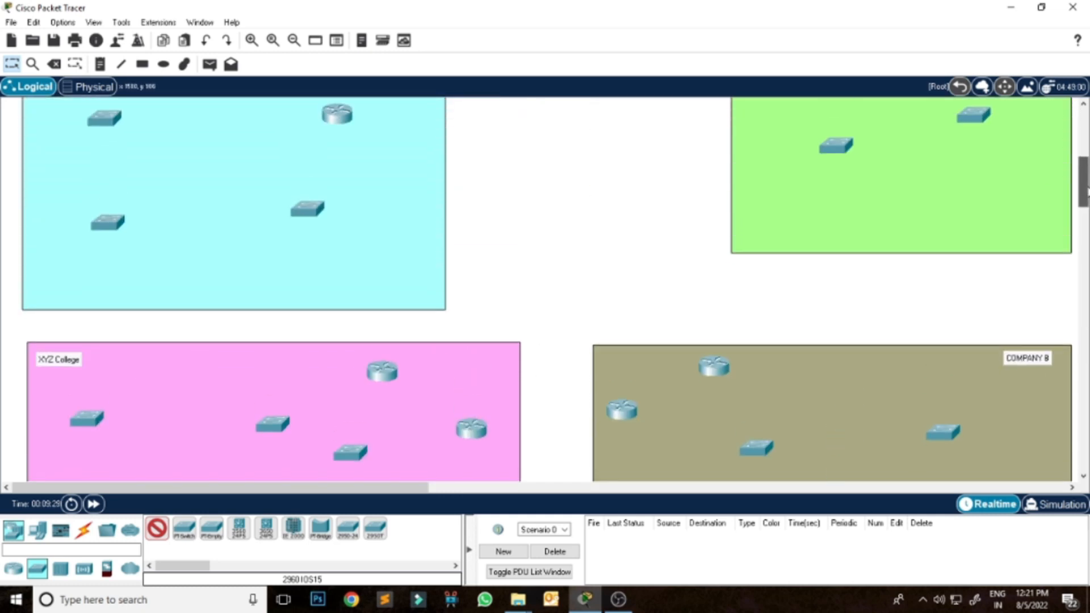
{"action": "scroll", "coordinate": [1085, 261], "scroll_direction": "up", "scroll_amount": 1}
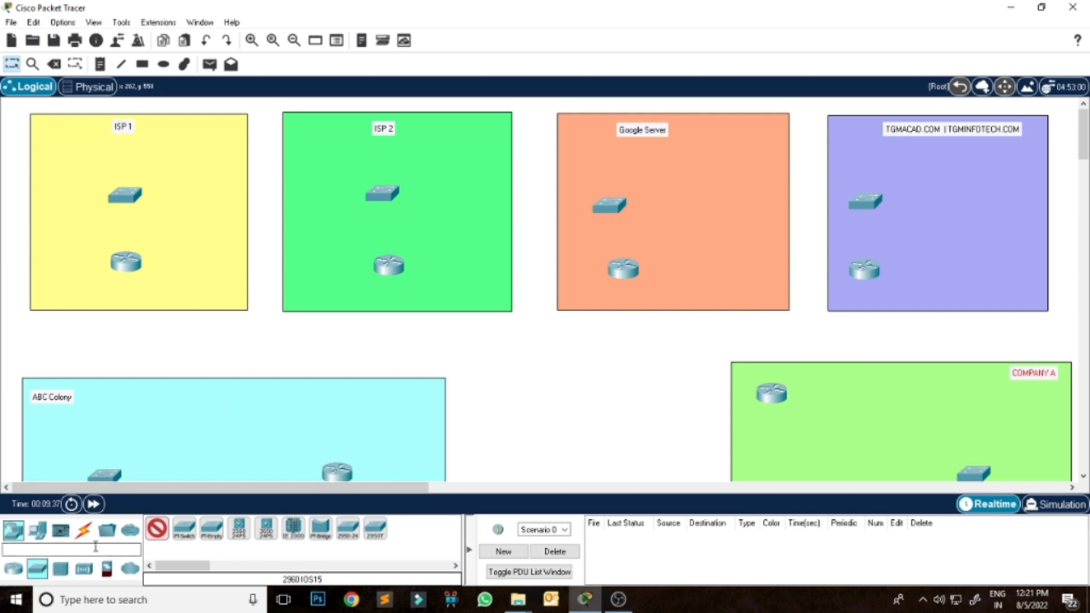
{"action": "left_click", "coordinate": [37, 530]}
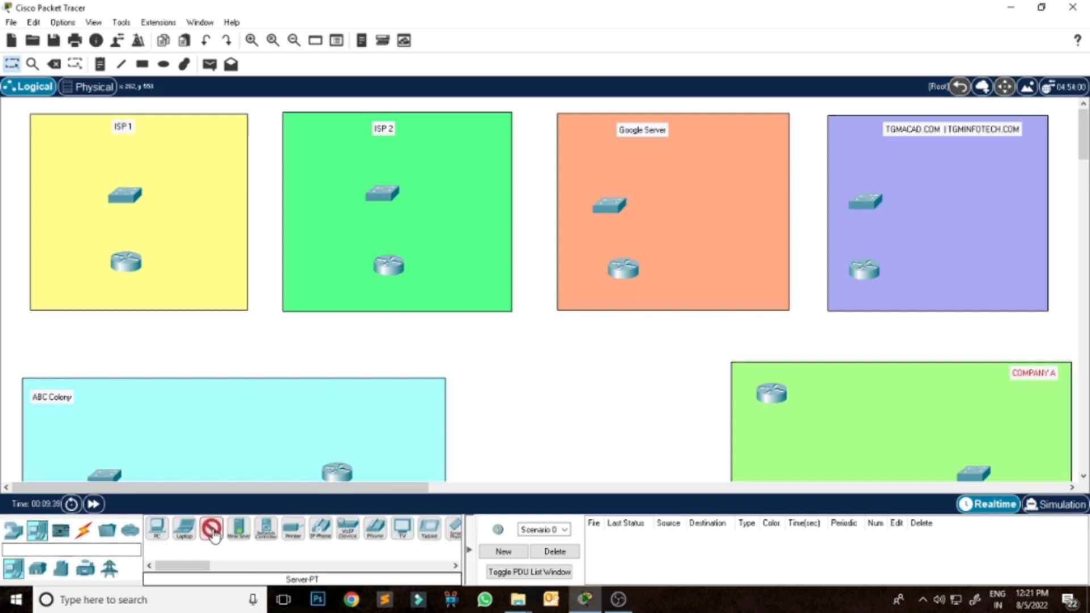
{"action": "left_click", "coordinate": [189, 174]}
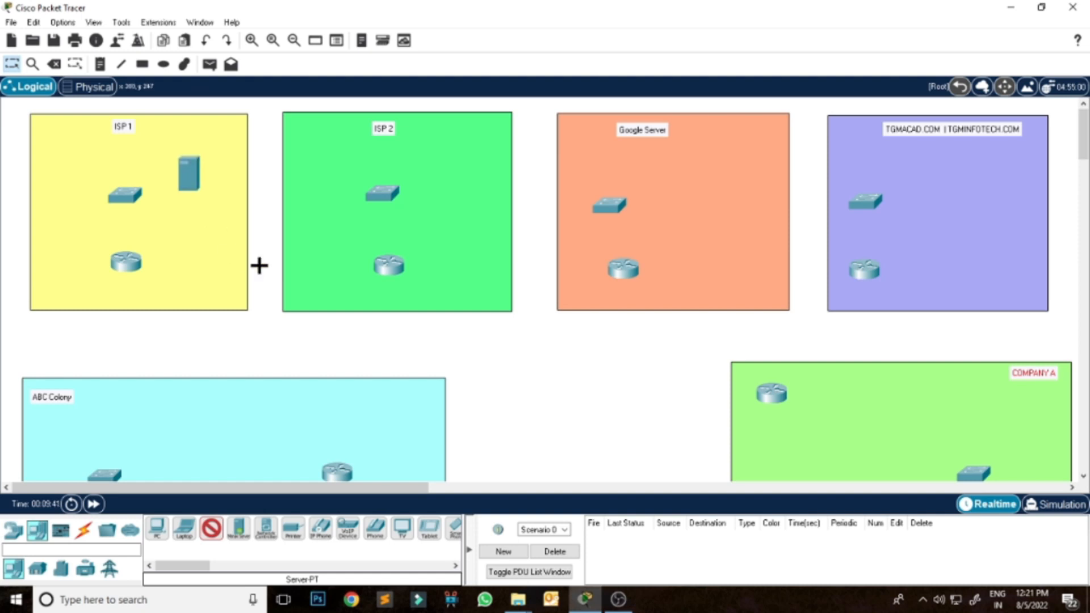
{"action": "left_click", "coordinate": [452, 176]}
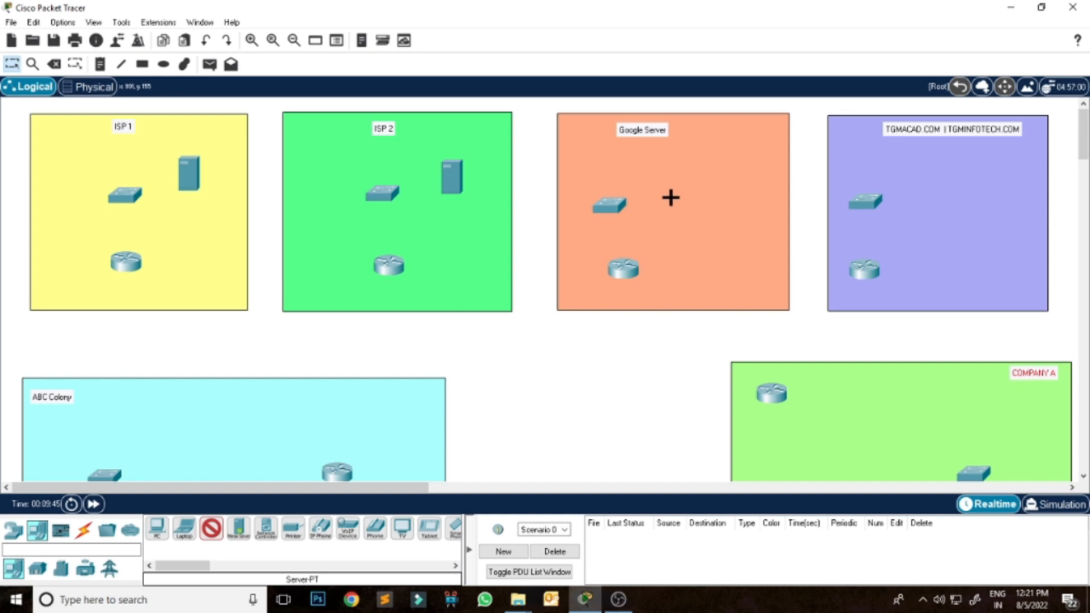
{"action": "left_click", "coordinate": [709, 180]}
{"action": "left_click", "coordinate": [979, 181]}
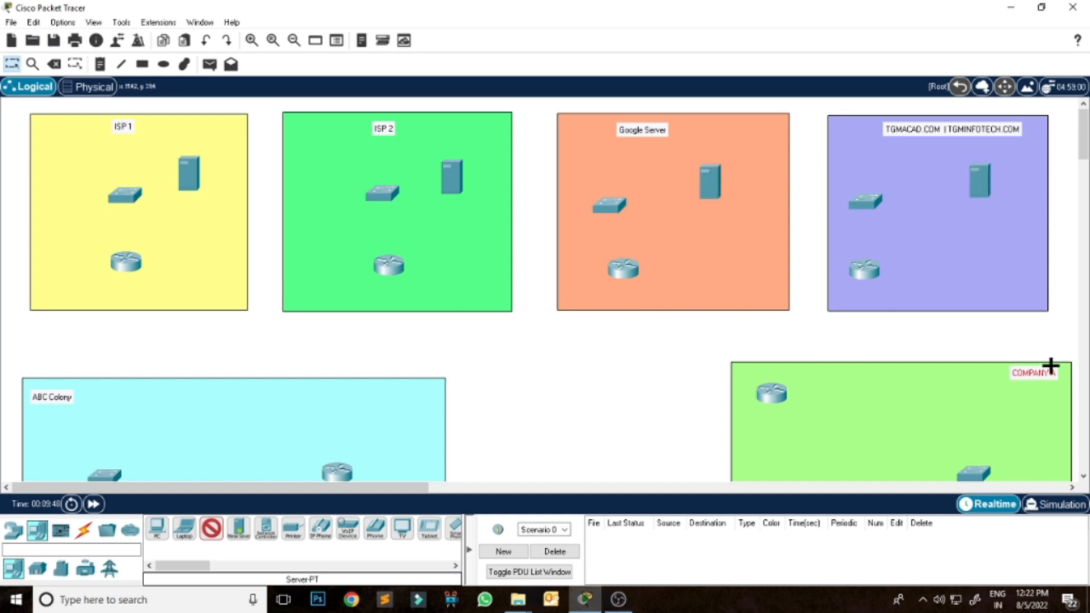
{"action": "left_click", "coordinate": [982, 244]}
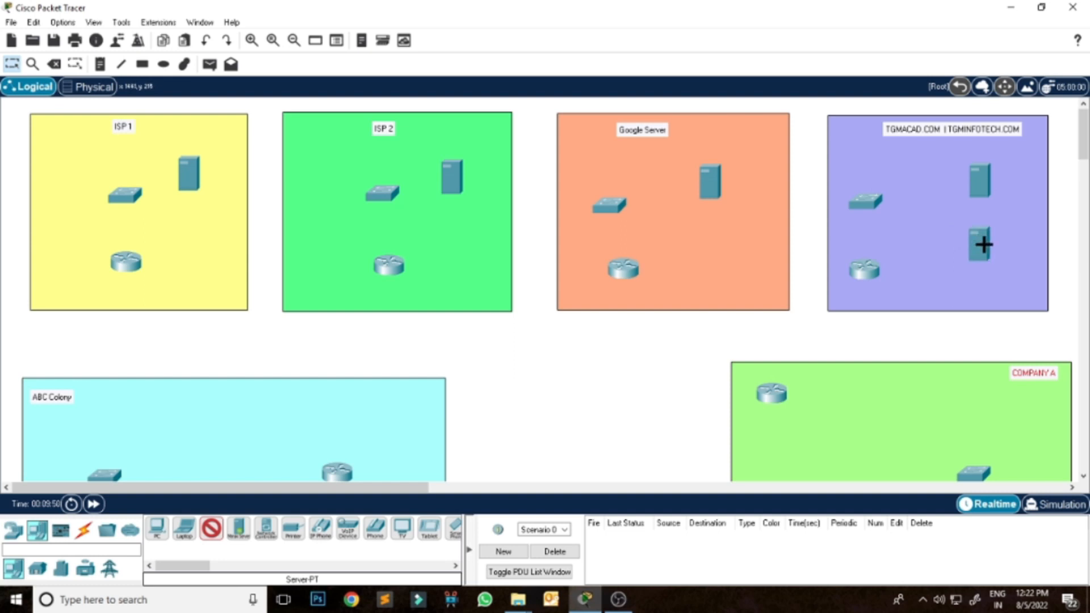
Place three PCs near the ABC Colony switches and three PCs along the lower part of COMPANY A.
{"action": "left_click_drag", "start_coordinate": [1083, 131], "coordinate": [1085, 162]}
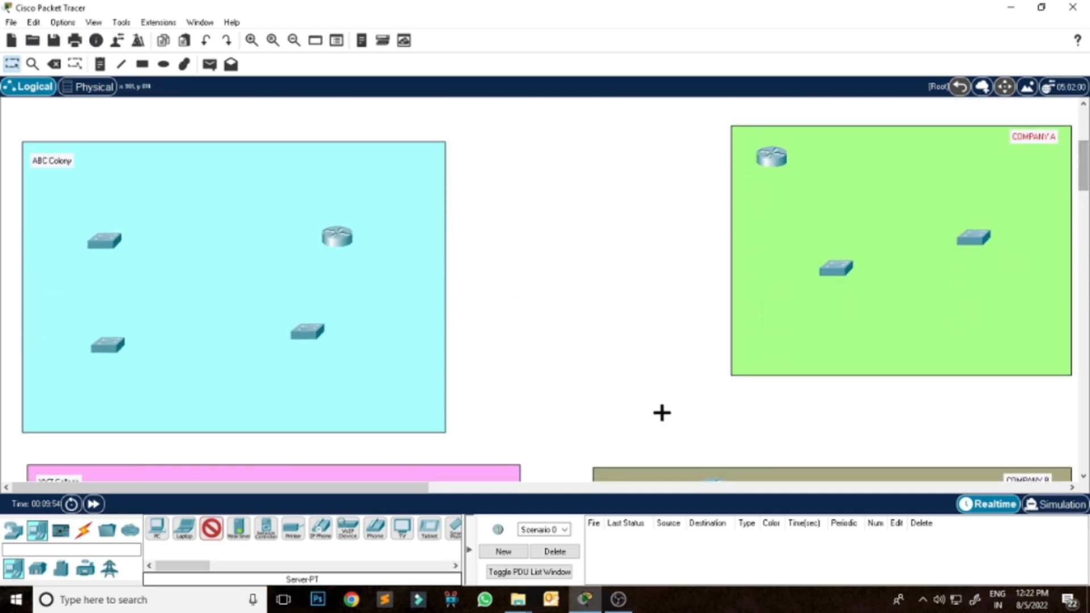
{"action": "left_click", "coordinate": [156, 533]}
{"action": "left_click", "coordinate": [51, 208]}
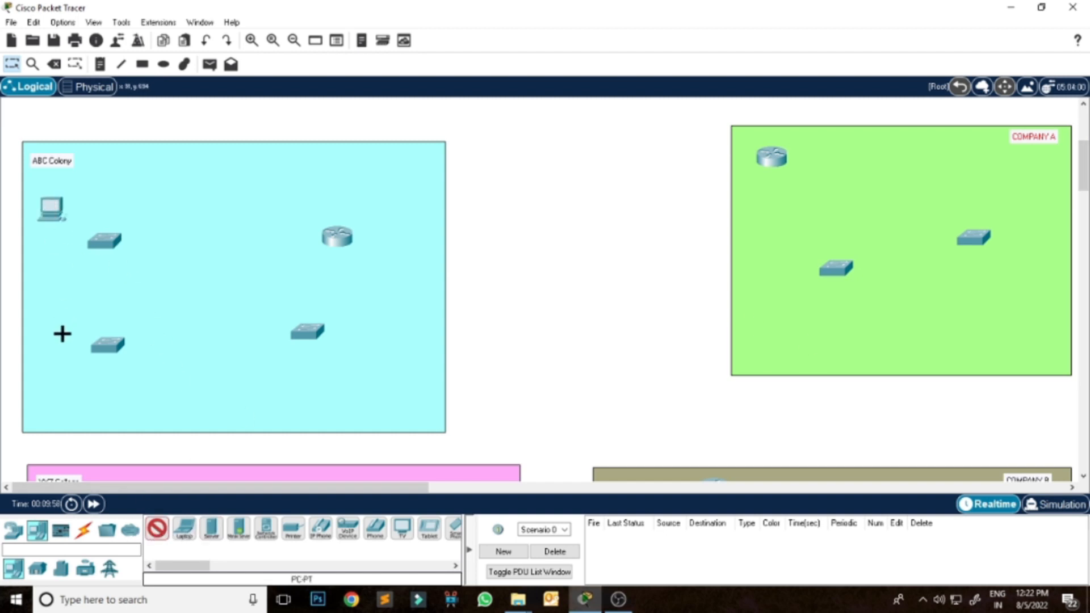
{"action": "left_click", "coordinate": [54, 346]}
{"action": "left_click", "coordinate": [288, 410]}
{"action": "left_click", "coordinate": [850, 338]}
{"action": "left_click", "coordinate": [1001, 324]}
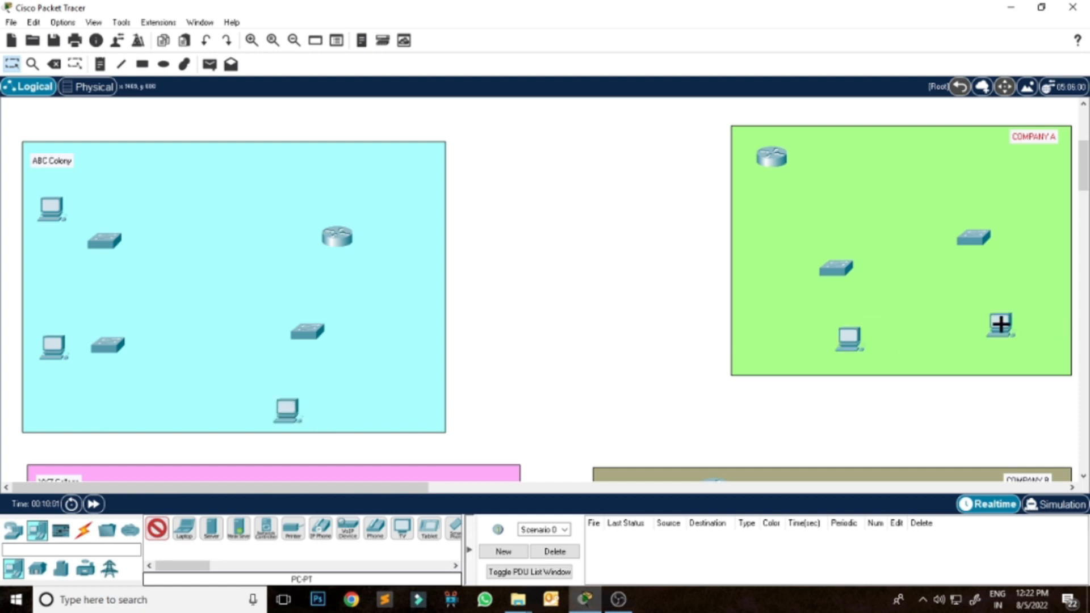
{"action": "left_click", "coordinate": [943, 337]}
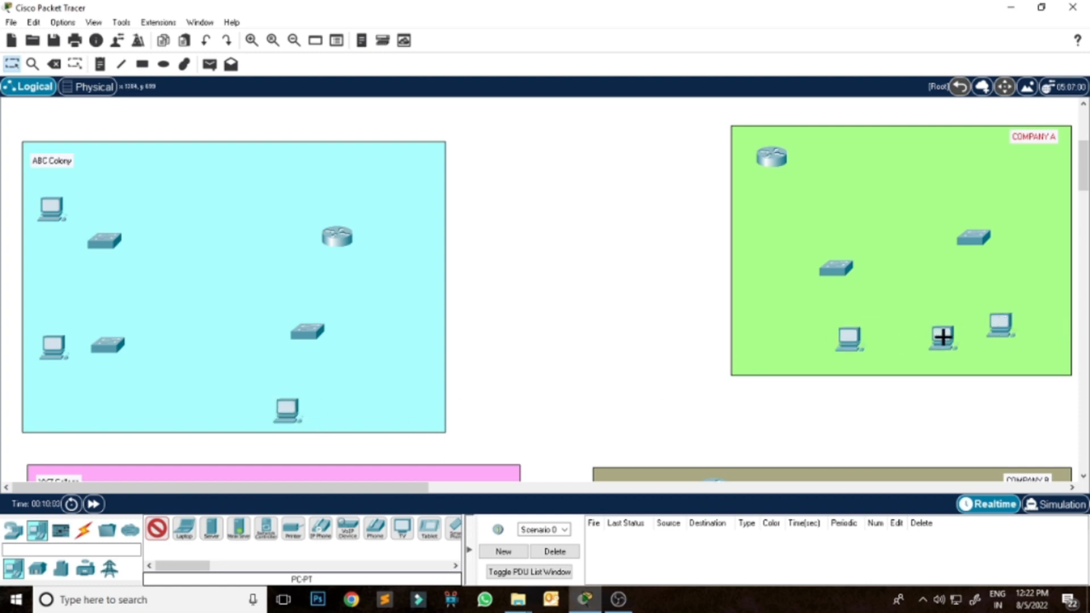
Place four PCs in the upper half of XYZ College, two below each of the two left-hand switches.
{"action": "left_click_drag", "start_coordinate": [1085, 175], "coordinate": [1086, 220]}
{"action": "left_click", "coordinate": [53, 260]}
{"action": "left_click", "coordinate": [132, 264]}
{"action": "left_click", "coordinate": [214, 246]}
{"action": "left_click", "coordinate": [274, 257]}
Place eight PCs in a row in the lower half of XYZ College, four below each switch.
{"action": "left_click", "coordinate": [79, 438]}
{"action": "left_click", "coordinate": [131, 438]}
{"action": "left_click", "coordinate": [181, 435]}
{"action": "left_click", "coordinate": [218, 435]}
{"action": "left_click", "coordinate": [312, 427]}
{"action": "left_click", "coordinate": [366, 433]}
{"action": "left_click", "coordinate": [412, 431]}
{"action": "left_click", "coordinate": [464, 431]}
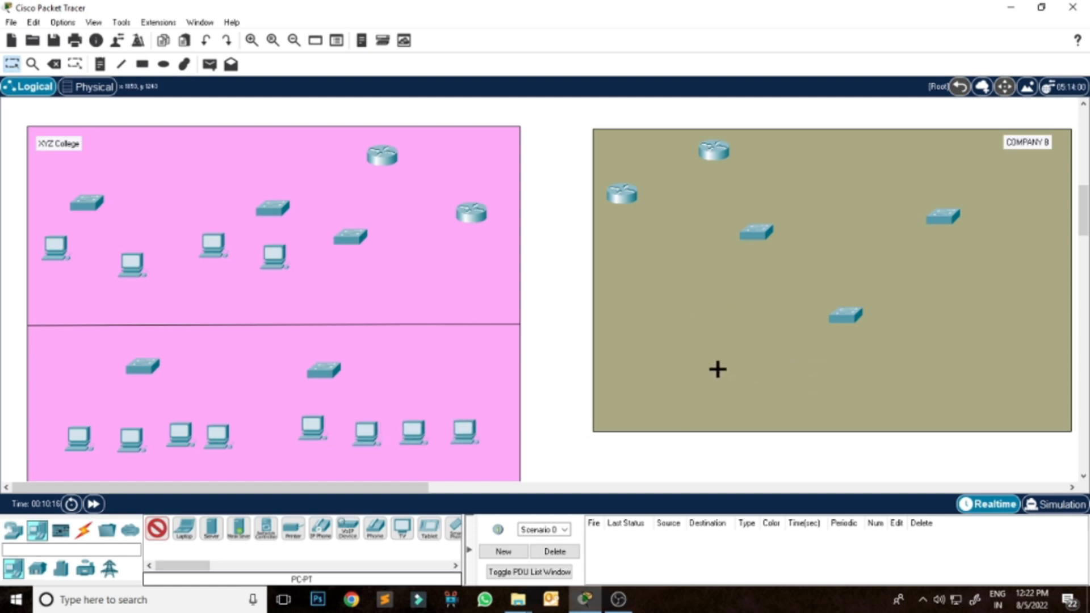
Place six PCs in COMPANY B, three in the lower-left part and three along the right side.
{"action": "left_click", "coordinate": [666, 322]}
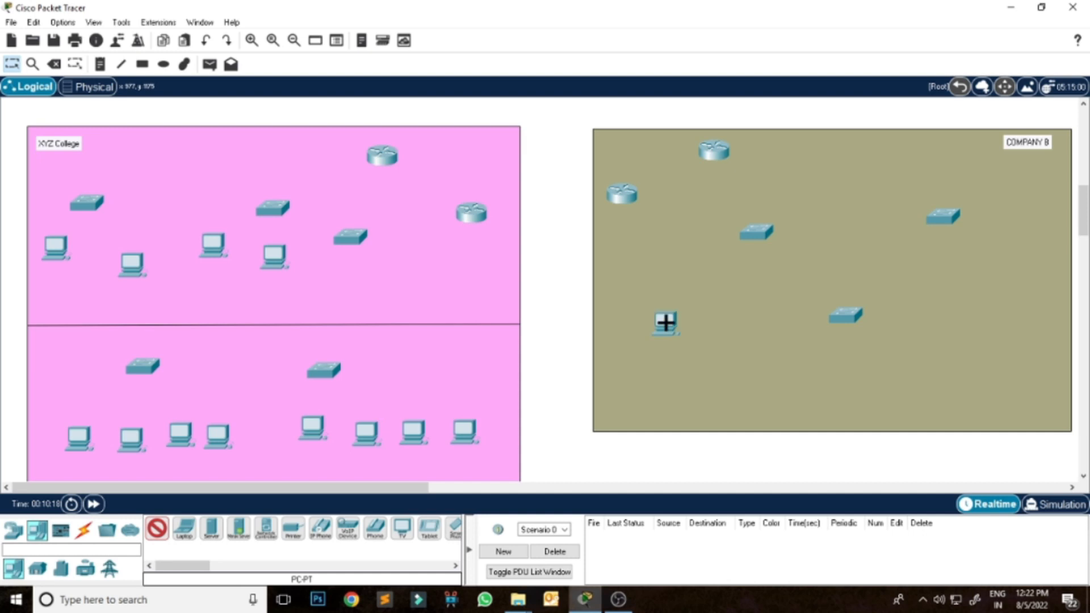
{"action": "left_click", "coordinate": [689, 382]}
{"action": "left_click", "coordinate": [760, 392]}
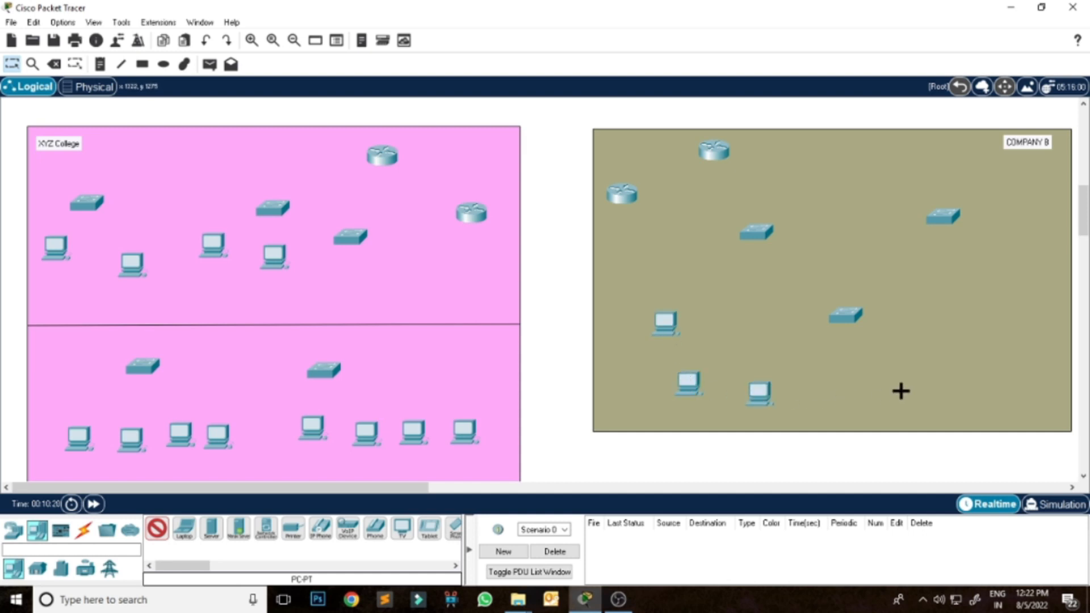
{"action": "left_click", "coordinate": [969, 343]}
{"action": "left_click", "coordinate": [1019, 305]}
{"action": "left_click", "coordinate": [1040, 255]}
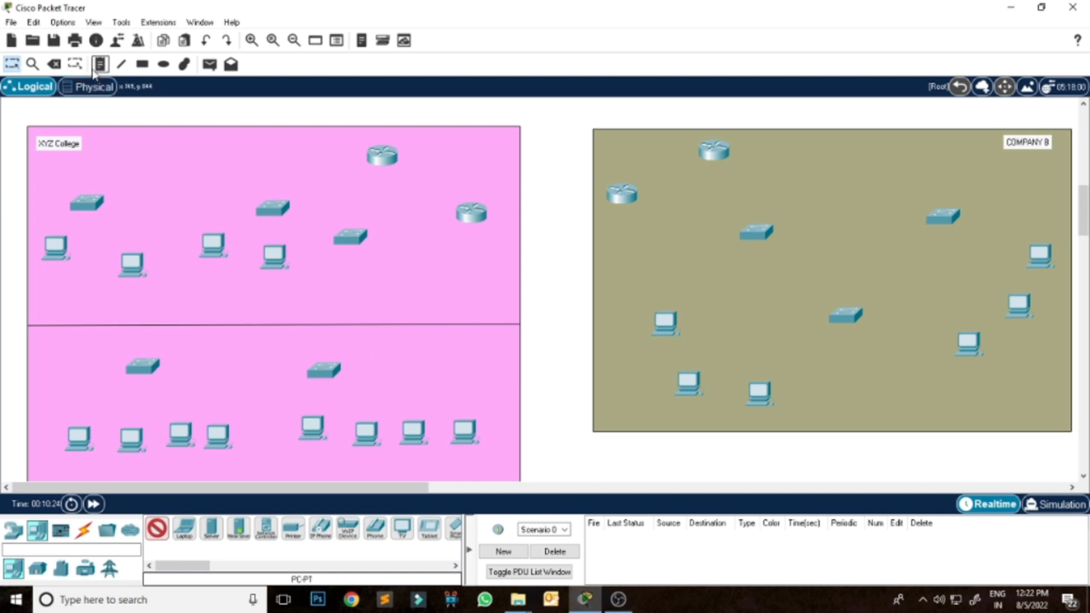
Cable the four PCs in the lower-left part of XYZ College to the switch above them using the automatic connection type.
{"action": "left_click", "coordinate": [83, 530]}
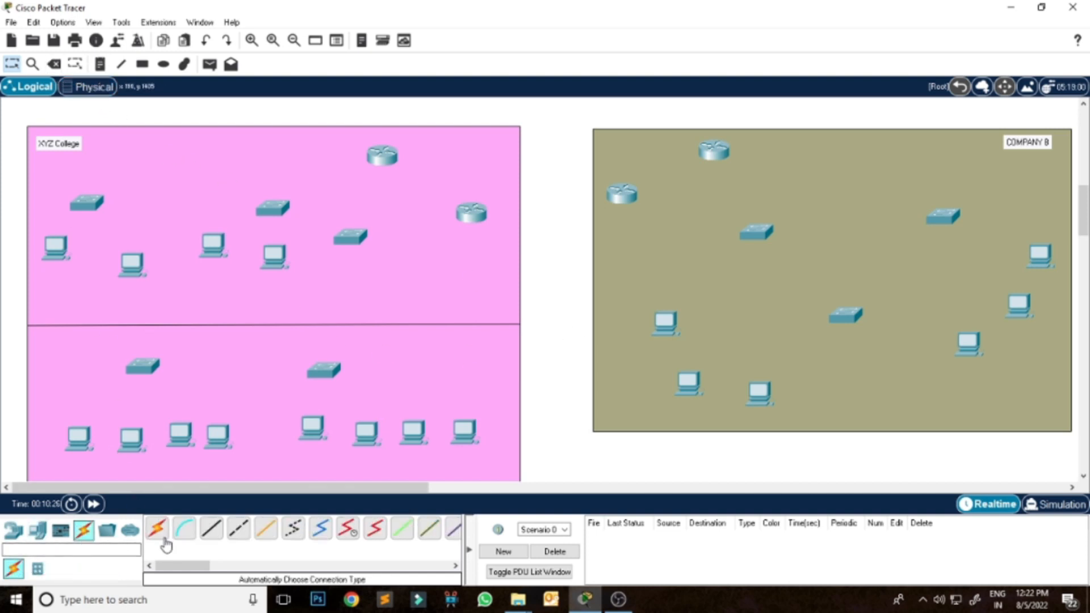
{"action": "left_click", "coordinate": [80, 435]}
{"action": "left_click", "coordinate": [143, 366]}
{"action": "left_click", "coordinate": [142, 367]}
{"action": "left_click", "coordinate": [132, 438]}
{"action": "left_click", "coordinate": [143, 367]}
{"action": "left_click", "coordinate": [181, 435]}
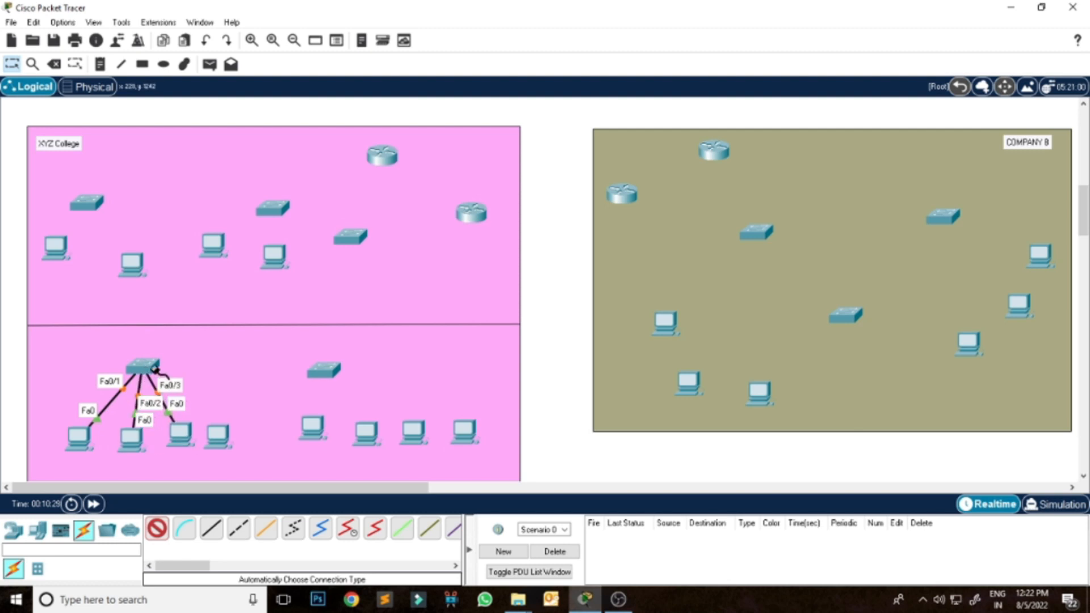
{"action": "left_click", "coordinate": [218, 436]}
{"action": "left_click", "coordinate": [142, 367]}
Cable the four PCs in the lower-right part of XYZ College to the switch above them.
{"action": "left_click", "coordinate": [322, 374]}
{"action": "left_click", "coordinate": [312, 429]}
{"action": "left_click", "coordinate": [366, 433]}
{"action": "left_click", "coordinate": [337, 372]}
{"action": "left_click", "coordinate": [411, 431]}
{"action": "left_click", "coordinate": [330, 372]}
{"action": "left_click", "coordinate": [329, 372]}
{"action": "left_click", "coordinate": [464, 433]}
Link XYZ College's upper-right switch to both lower switches and to the upper-middle switch.
{"action": "left_click", "coordinate": [148, 363]}
{"action": "left_click", "coordinate": [349, 238]}
{"action": "left_click", "coordinate": [349, 240]}
{"action": "left_click", "coordinate": [329, 368]}
{"action": "left_click", "coordinate": [350, 237]}
{"action": "left_click", "coordinate": [273, 209]}
Cable the four PCs in the upper half of XYZ College to the two switches above them, two per switch.
{"action": "left_click", "coordinate": [274, 209]}
{"action": "left_click", "coordinate": [226, 241]}
{"action": "left_click", "coordinate": [282, 215]}
{"action": "left_click", "coordinate": [275, 256]}
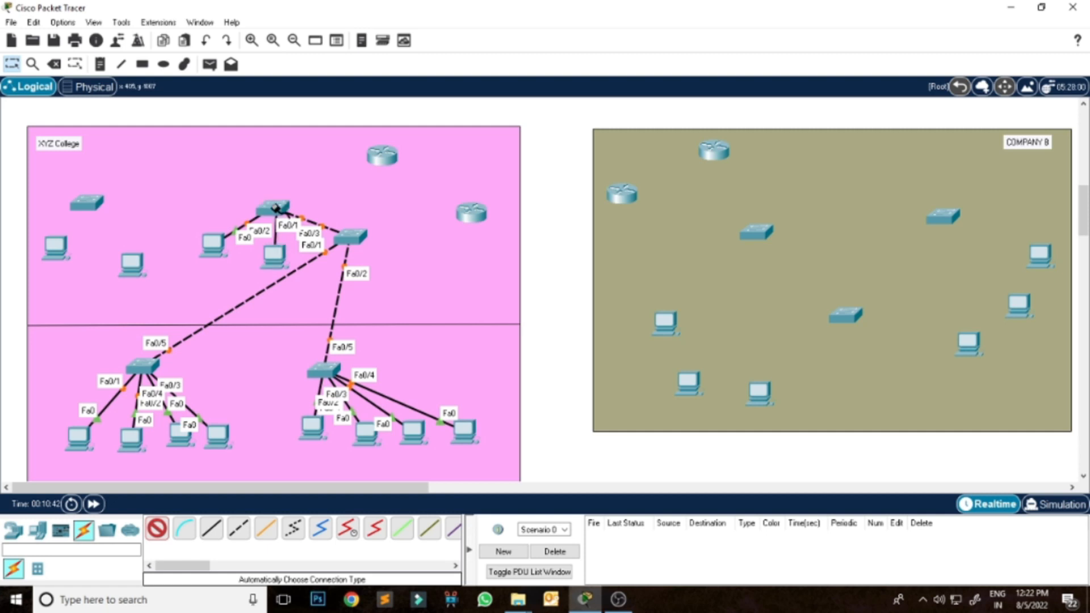
{"action": "left_click", "coordinate": [86, 203]}
{"action": "left_click", "coordinate": [56, 247]}
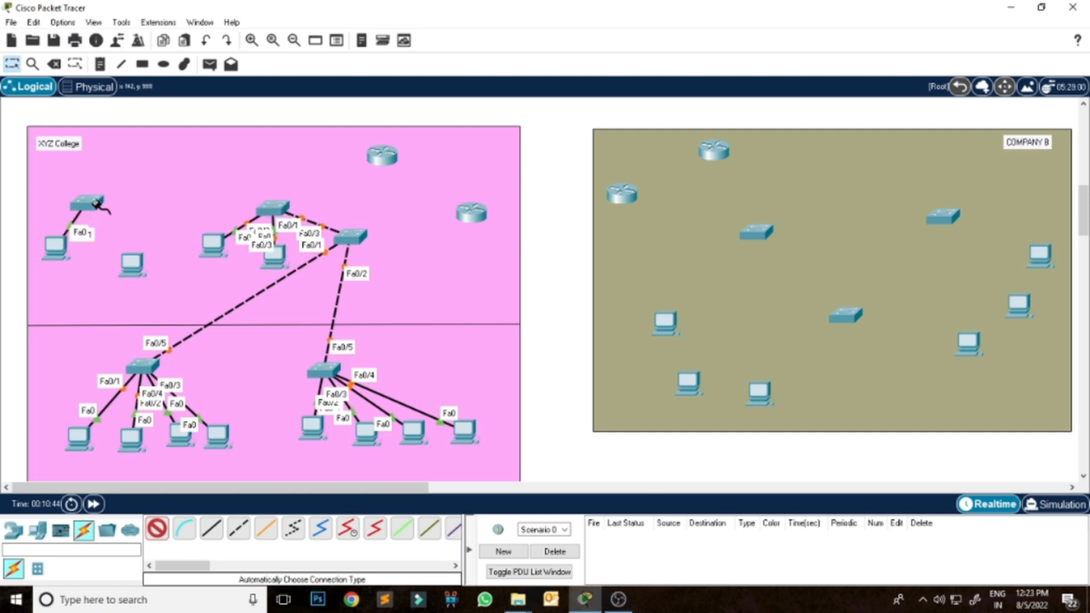
{"action": "left_click", "coordinate": [131, 263]}
{"action": "left_click", "coordinate": [106, 215]}
Link XYZ College's two upper-left switches together and connect the upper-right switch to both routers.
{"action": "left_click", "coordinate": [87, 202]}
{"action": "left_click", "coordinate": [271, 207]}
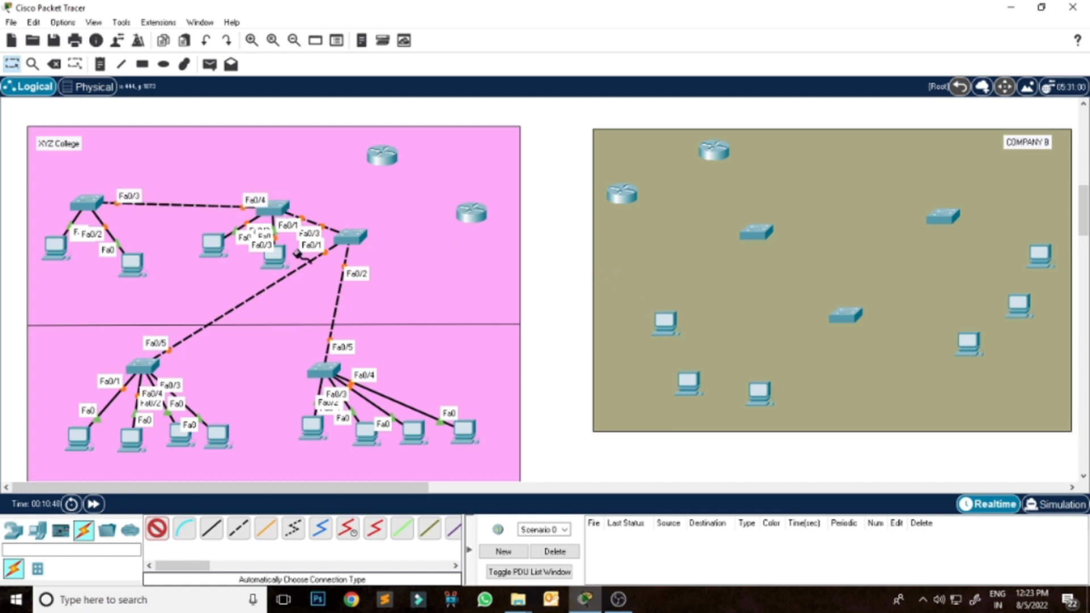
{"action": "left_click", "coordinate": [353, 237]}
{"action": "left_click", "coordinate": [382, 155]}
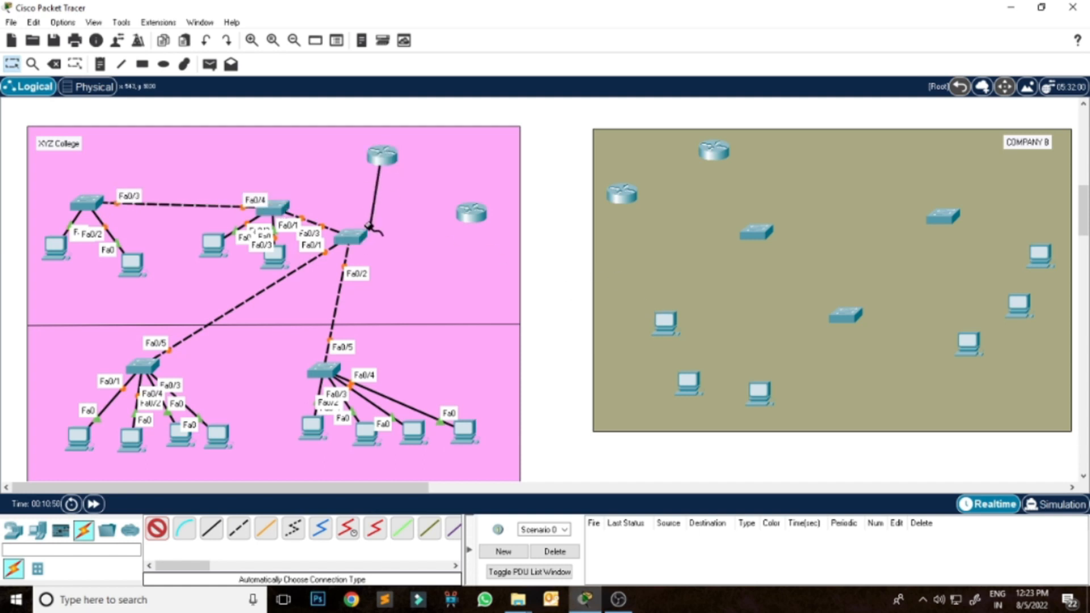
{"action": "left_click", "coordinate": [354, 236]}
{"action": "left_click", "coordinate": [487, 218]}
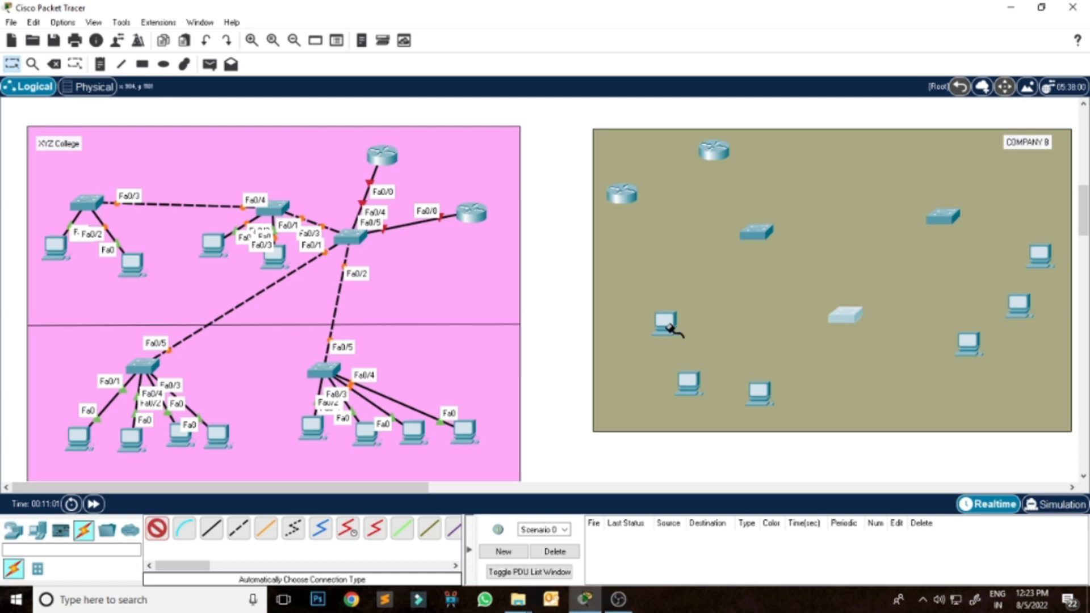
Cable the three lower-left PCs in COMPANY B to the lower switch.
{"action": "left_click", "coordinate": [846, 317]}
{"action": "left_click", "coordinate": [674, 321]}
{"action": "left_click", "coordinate": [845, 317]}
{"action": "left_click", "coordinate": [688, 381]}
{"action": "left_click", "coordinate": [845, 317]}
{"action": "left_click", "coordinate": [759, 393]}
Cable the three right-hand PCs in COMPANY B to the right-hand switch.
{"action": "left_click", "coordinate": [945, 217]}
{"action": "left_click", "coordinate": [969, 341]}
{"action": "left_click", "coordinate": [944, 218]}
{"action": "left_click", "coordinate": [1019, 304]}
{"action": "left_click", "coordinate": [944, 217]}
{"action": "left_click", "coordinate": [1040, 255]}
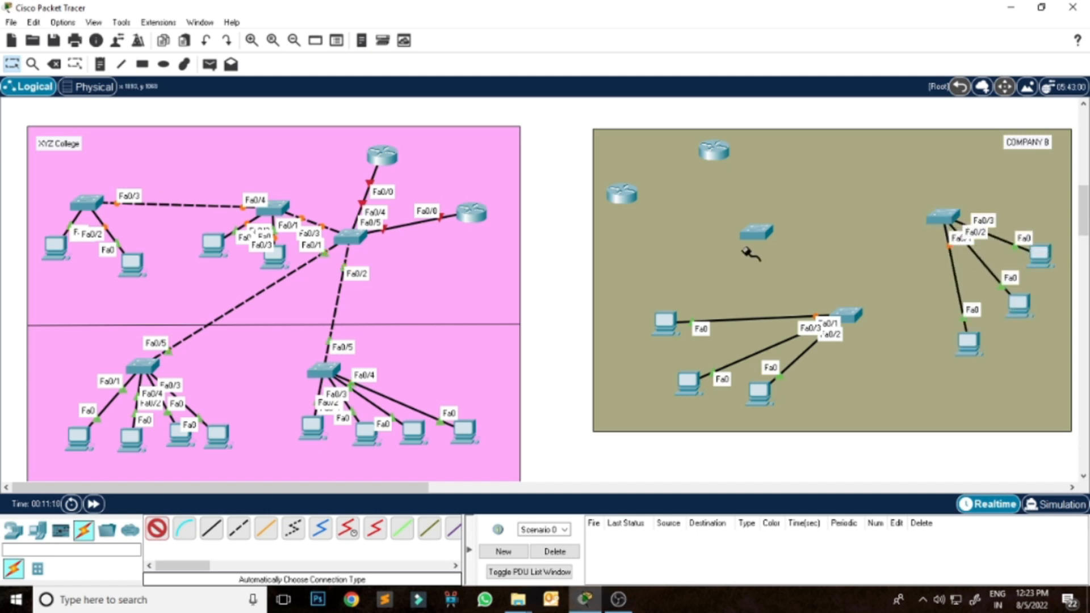
Link COMPANY B's upper-left switch to the other two switches and to both routers.
{"action": "left_click", "coordinate": [938, 218]}
{"action": "left_click", "coordinate": [755, 234]}
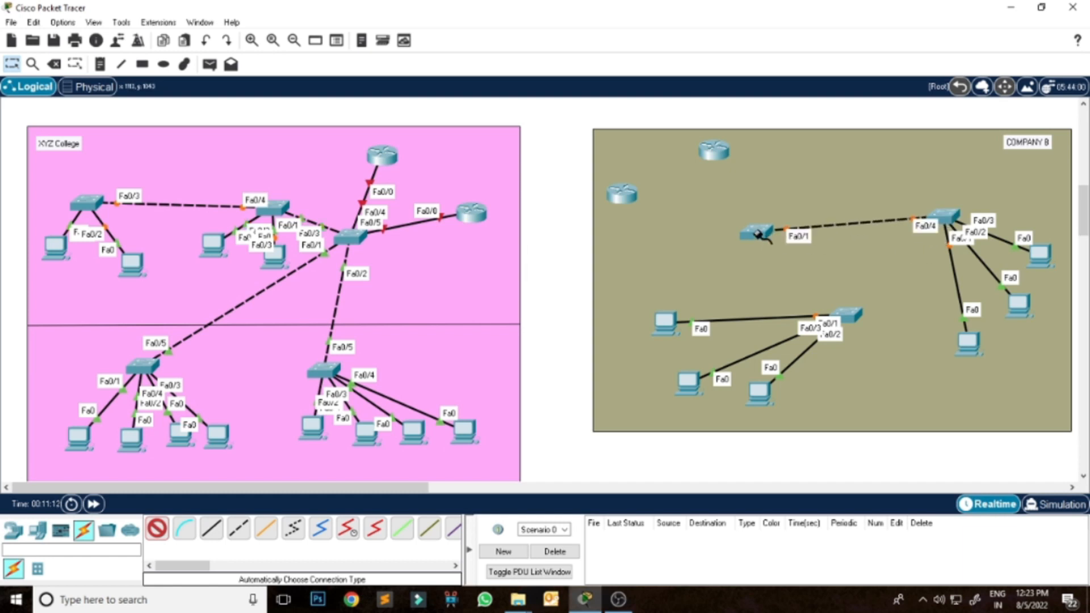
{"action": "left_click", "coordinate": [846, 316]}
{"action": "left_click", "coordinate": [757, 234]}
{"action": "left_click", "coordinate": [757, 234]}
{"action": "left_click", "coordinate": [715, 151]}
{"action": "left_click", "coordinate": [760, 235]}
{"action": "left_click", "coordinate": [622, 194]}
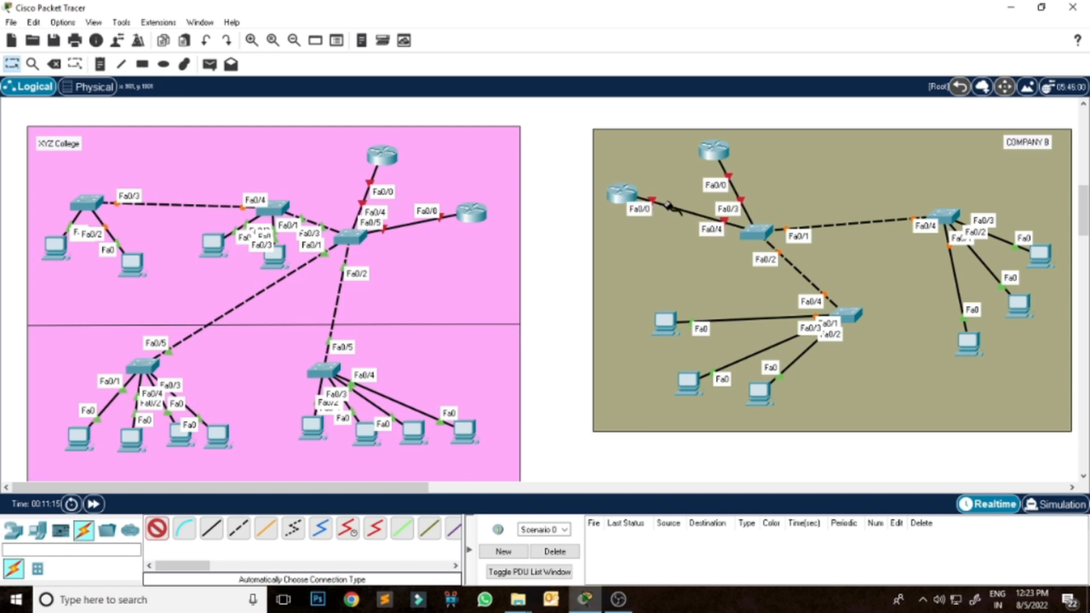
Cable each of the three PCs in ABC Colony to its nearest switch.
{"action": "scroll", "coordinate": [1024, 403], "scroll_direction": "up", "scroll_amount": 6}
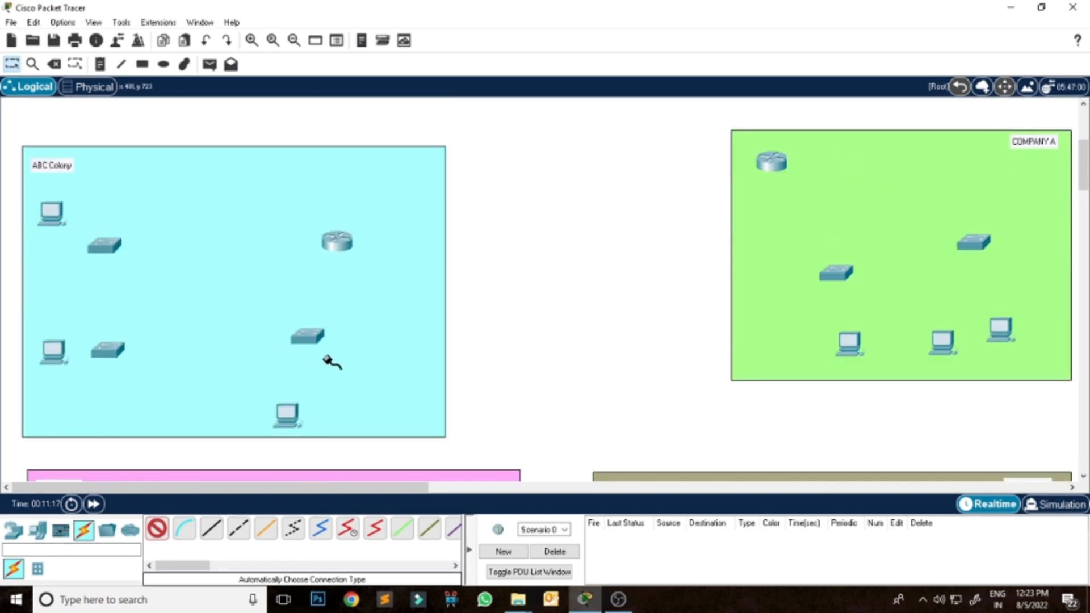
{"action": "left_click", "coordinate": [287, 415]}
{"action": "left_click", "coordinate": [307, 336]}
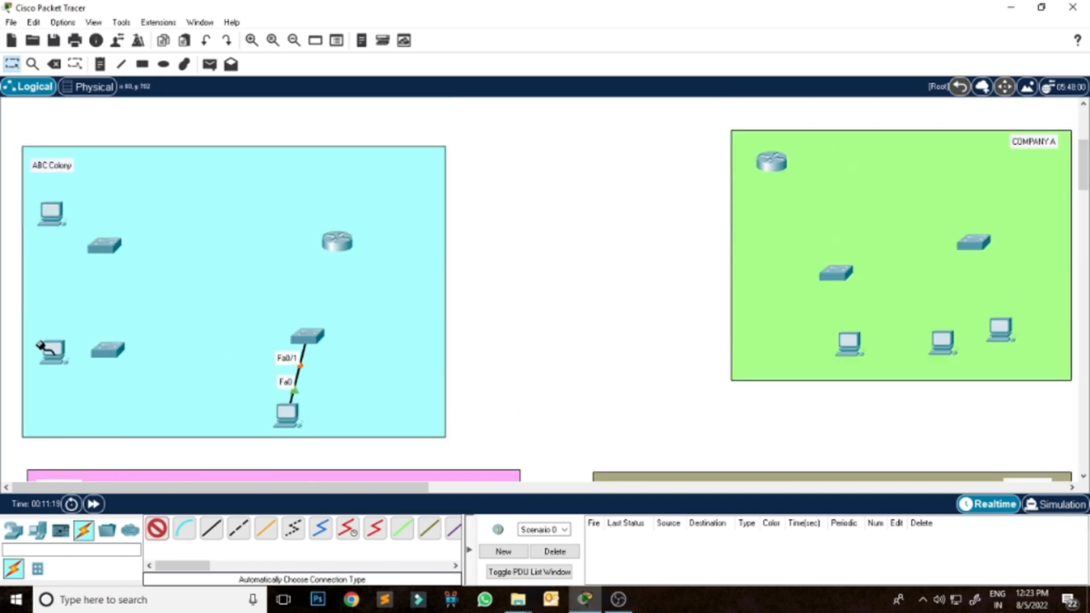
{"action": "left_click", "coordinate": [50, 353]}
{"action": "left_click", "coordinate": [108, 349]}
{"action": "left_click", "coordinate": [50, 213]}
{"action": "left_click", "coordinate": [105, 245]}
Chain the three ABC Colony switches together and connect the right-hand switch to the router.
{"action": "left_click", "coordinate": [104, 245]}
{"action": "left_click", "coordinate": [111, 350]}
{"action": "left_click", "coordinate": [110, 350]}
{"action": "left_click", "coordinate": [307, 336]}
{"action": "left_click", "coordinate": [307, 336]}
{"action": "left_click", "coordinate": [338, 253]}
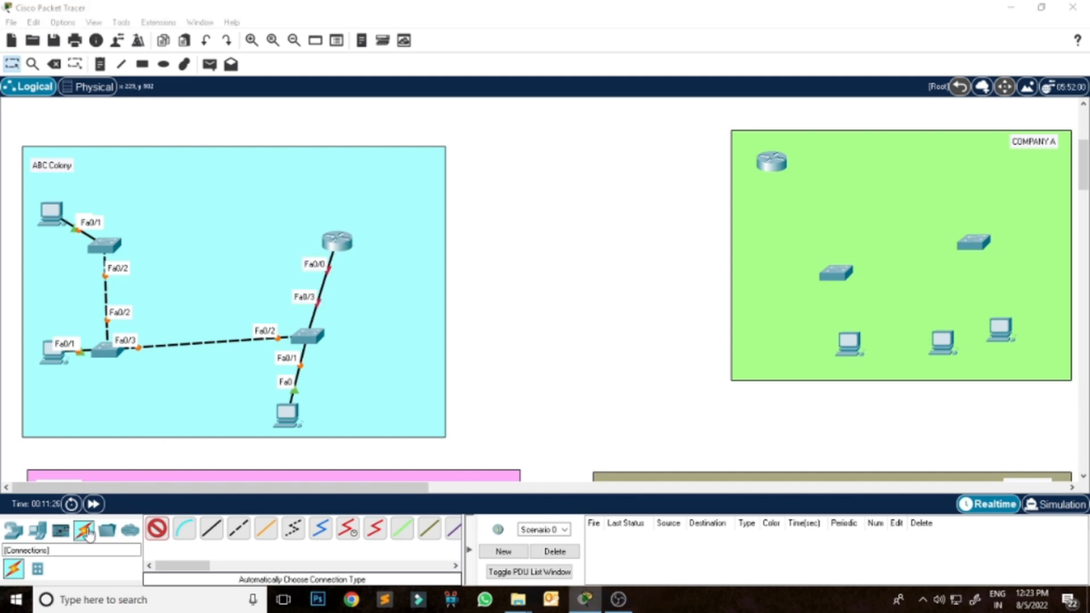
Place a HomeRouter-PT-AC wireless router and a laptop in the middle of ABC Colony.
{"action": "left_click", "coordinate": [13, 530]}
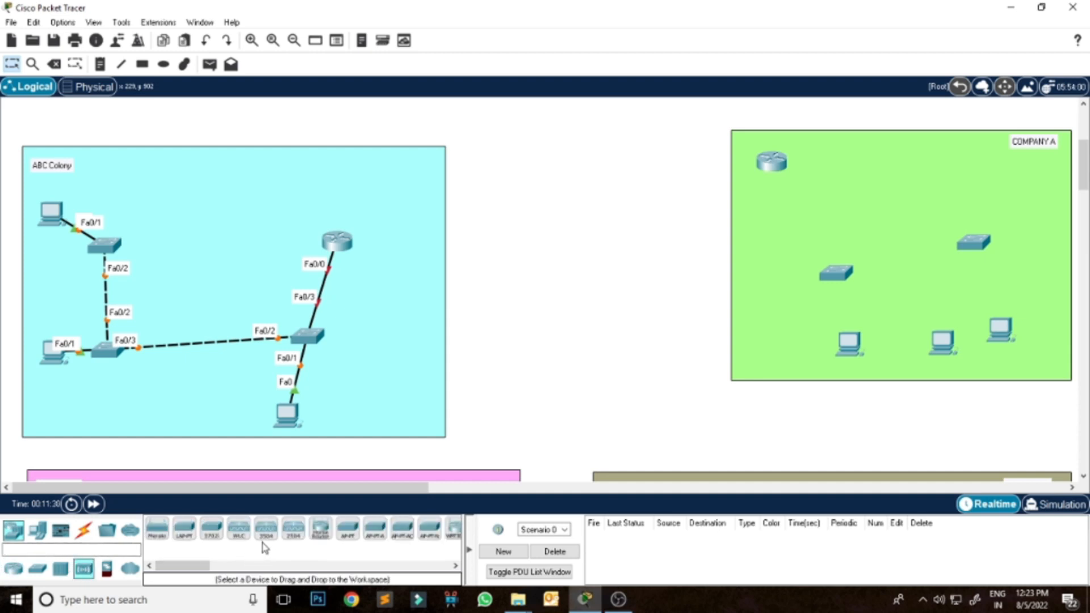
{"action": "left_click", "coordinate": [319, 536]}
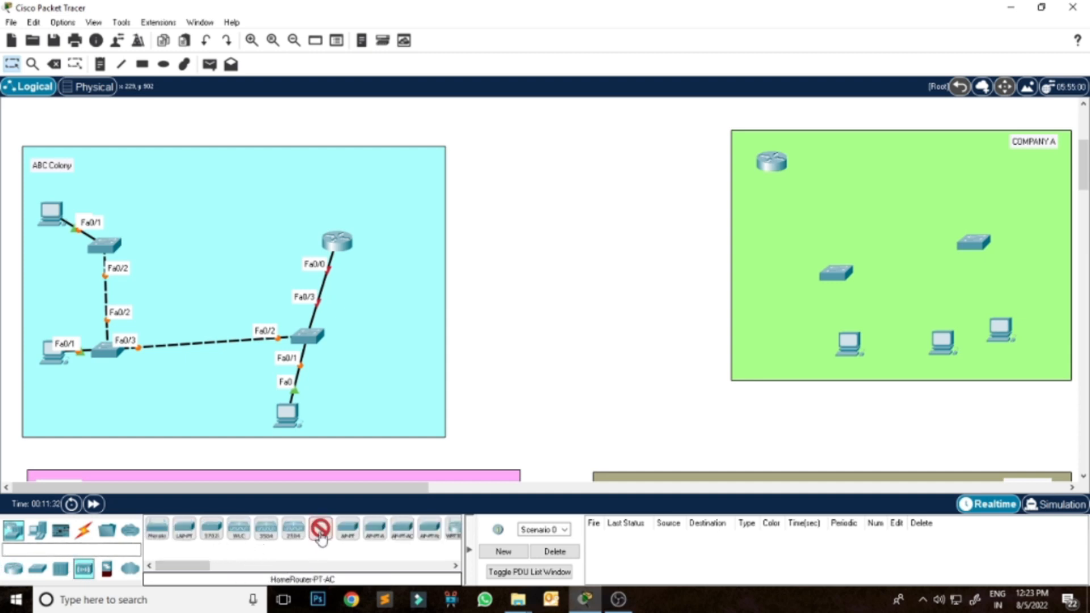
{"action": "left_click", "coordinate": [192, 222]}
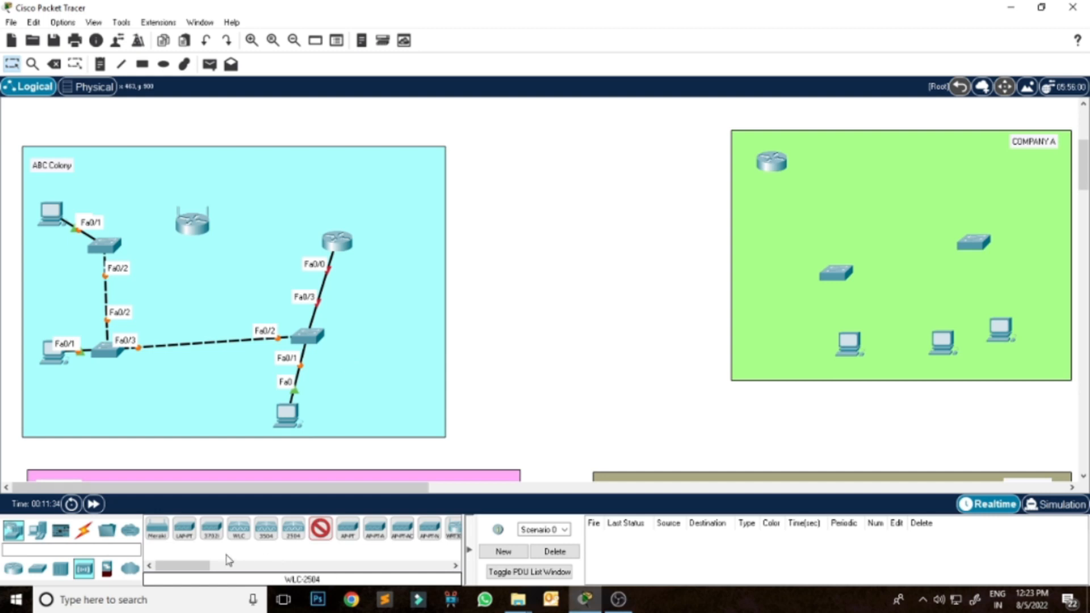
{"action": "left_click", "coordinate": [38, 537]}
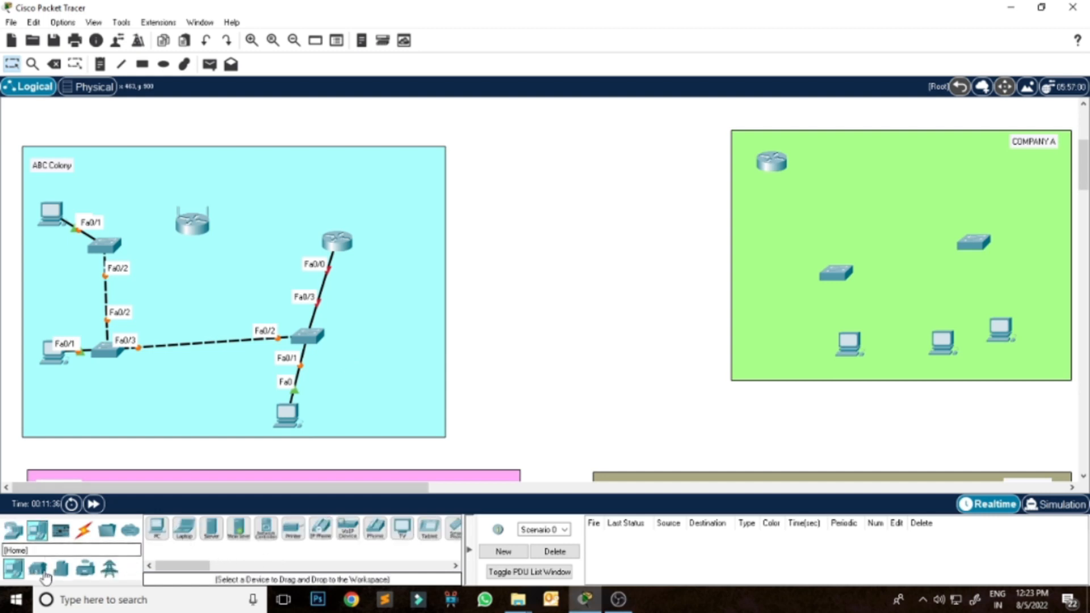
{"action": "left_click", "coordinate": [184, 529]}
{"action": "left_click", "coordinate": [176, 285]}
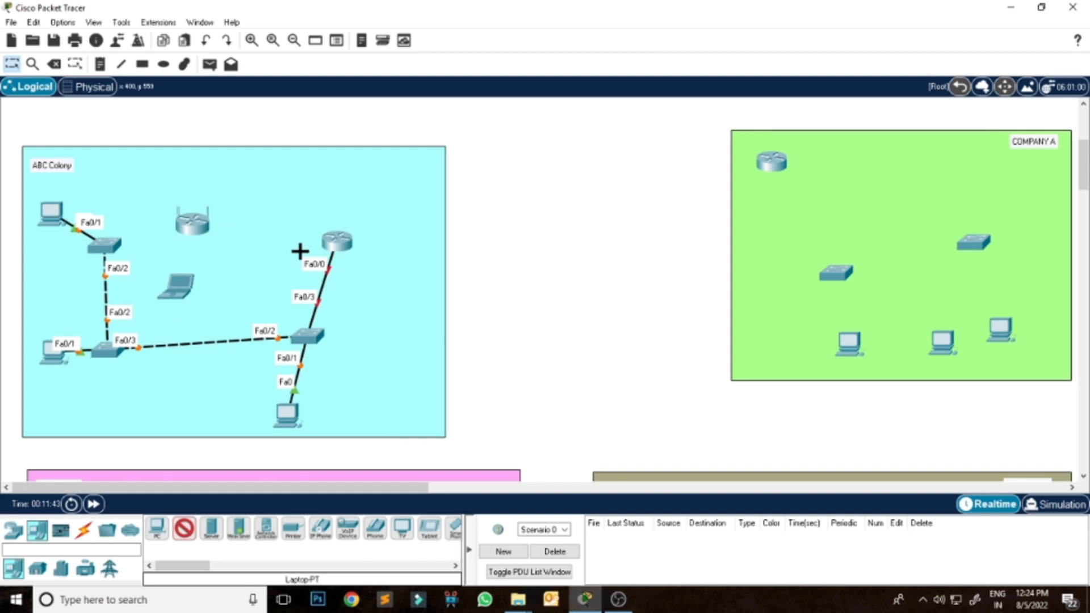
{"action": "left_click", "coordinate": [197, 226]}
{"action": "left_click", "coordinate": [305, 334]}
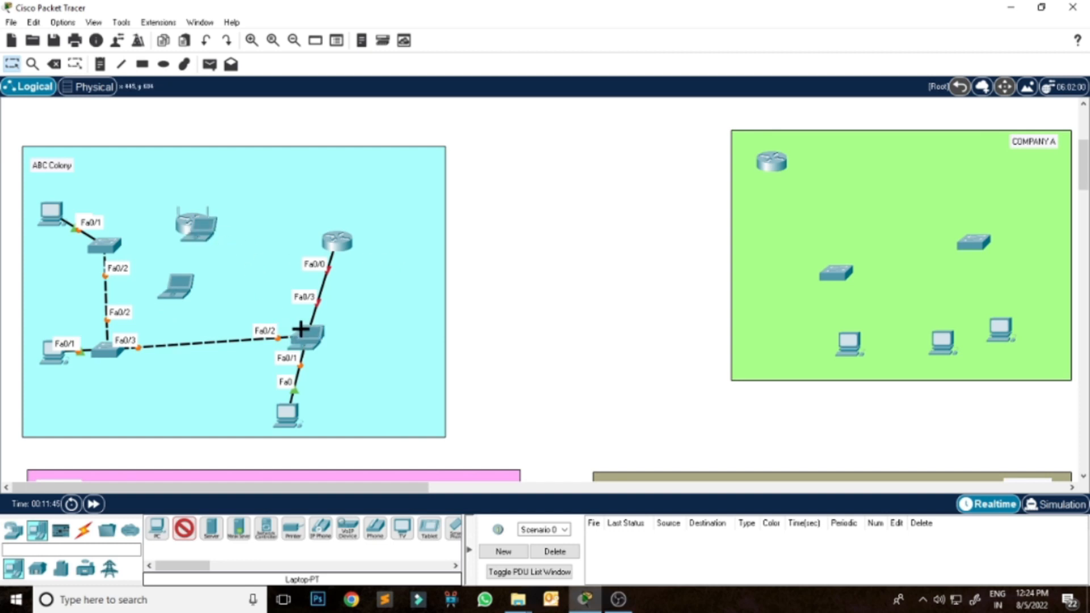
{"action": "key", "text": "ctrl+z"}
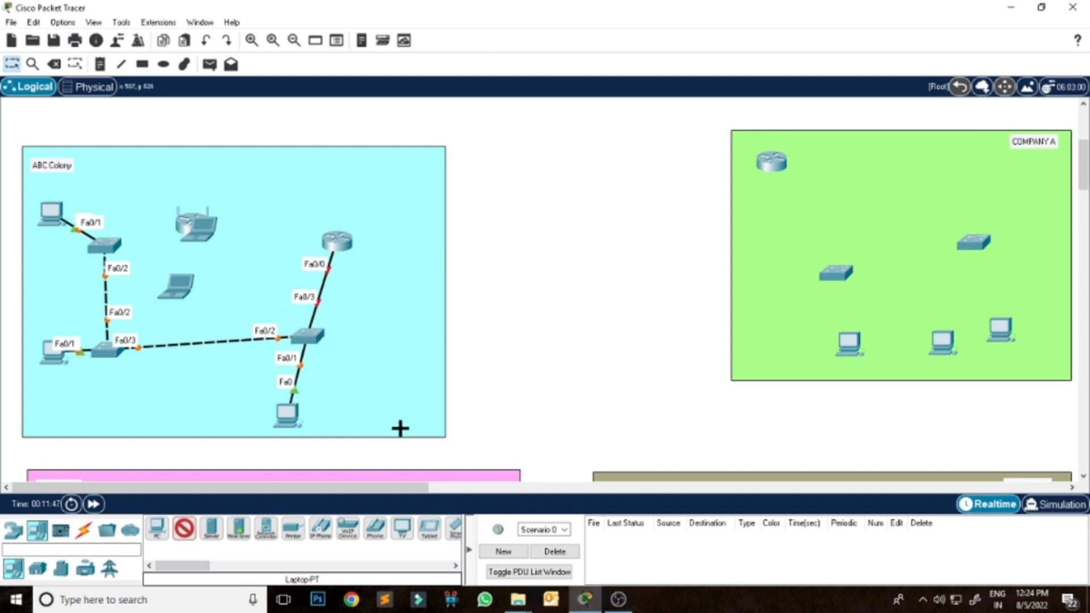
{"action": "left_click", "coordinate": [54, 64]}
{"action": "left_click", "coordinate": [201, 233]}
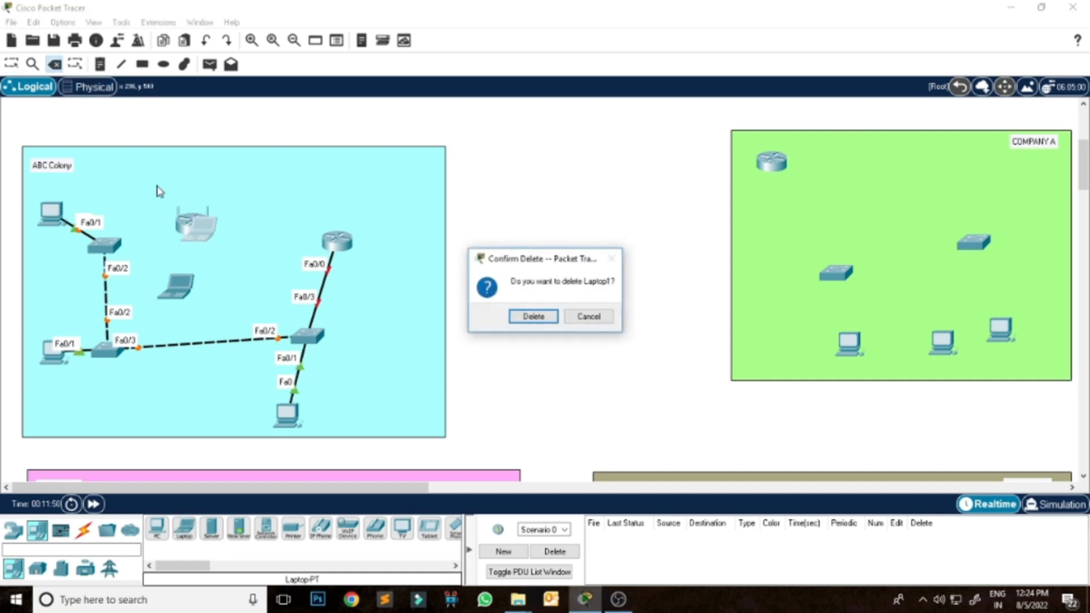
{"action": "left_click", "coordinate": [534, 317]}
{"action": "left_click", "coordinate": [11, 64]}
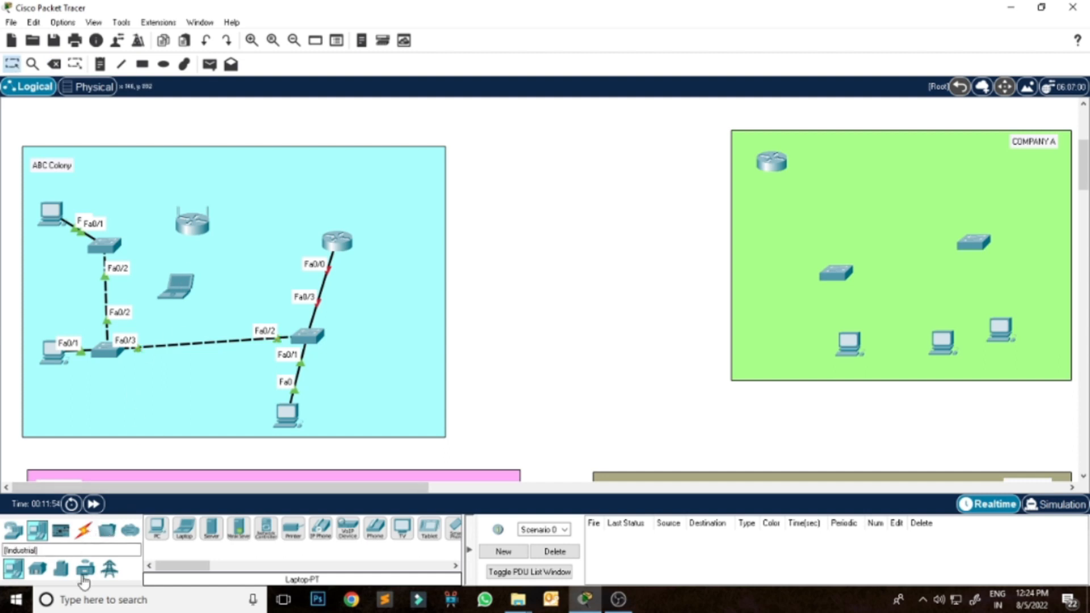
Connect ABC Colony's wireless home router to the right-hand switch using the automatic connection type.
{"action": "left_click", "coordinate": [83, 530]}
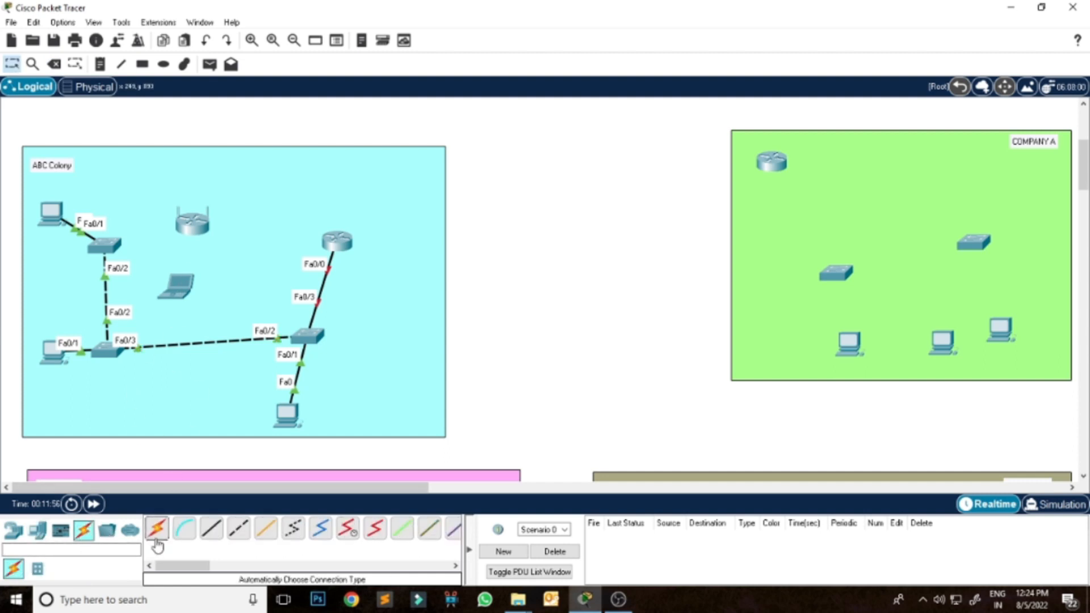
{"action": "left_click", "coordinate": [194, 222]}
{"action": "left_click", "coordinate": [159, 531]}
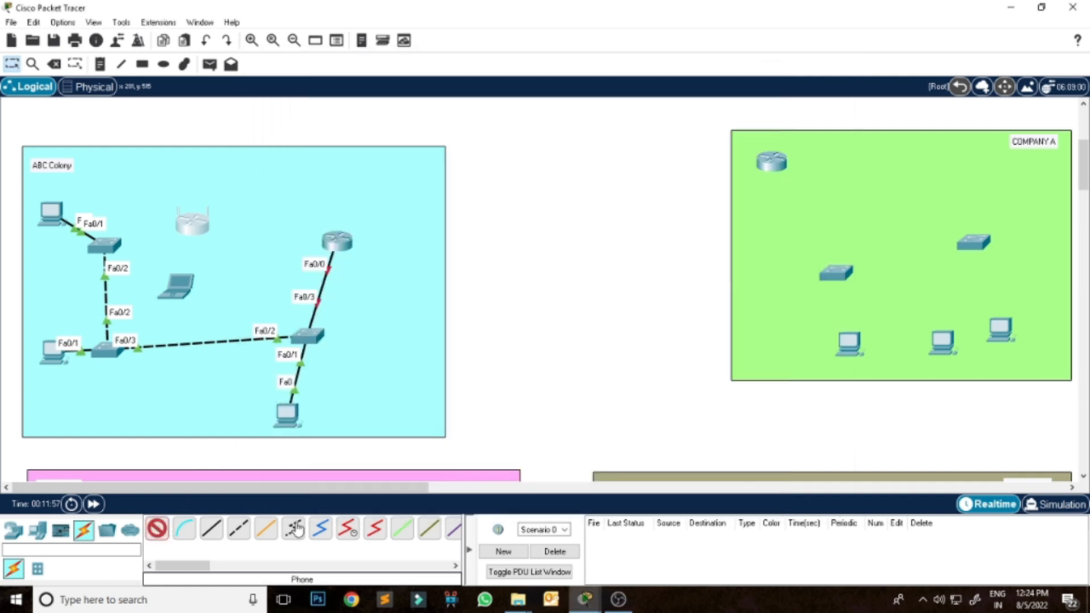
{"action": "left_click", "coordinate": [195, 226]}
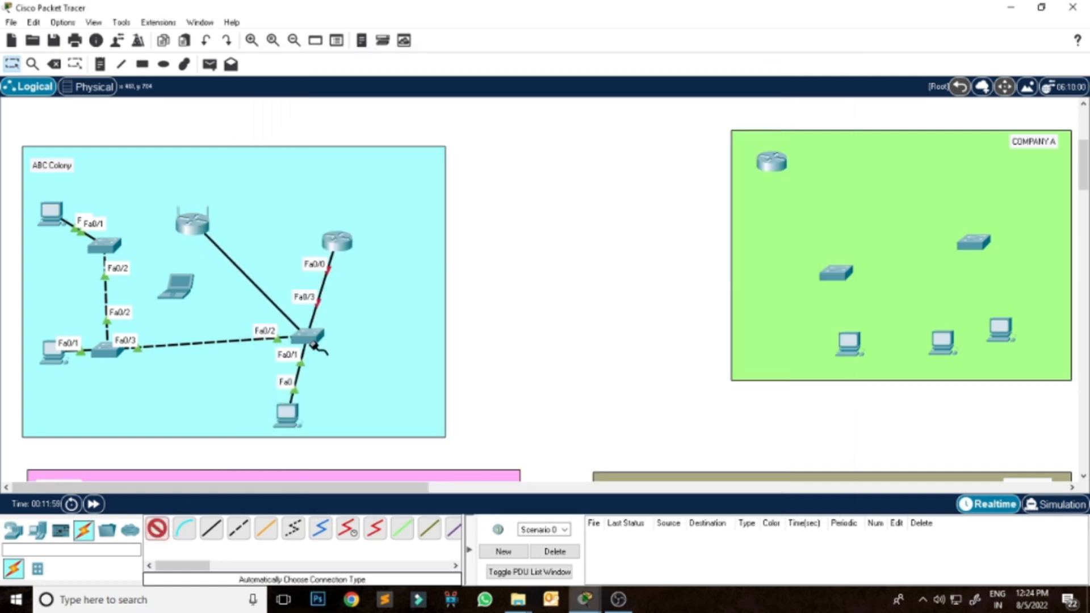
{"action": "left_click", "coordinate": [304, 333]}
Cable COMPANY A's left PC to the left switch and the other two PCs to the right switch.
{"action": "left_click", "coordinate": [158, 529]}
{"action": "left_click", "coordinate": [834, 275]}
{"action": "left_click", "coordinate": [849, 342]}
{"action": "left_click", "coordinate": [973, 245]}
{"action": "left_click", "coordinate": [939, 341]}
{"action": "left_click", "coordinate": [974, 243]}
{"action": "left_click", "coordinate": [1000, 329]}
Link COMPANY A's two switches together and connect the left switch to the router.
{"action": "left_click", "coordinate": [839, 273]}
{"action": "left_click", "coordinate": [973, 243]}
{"action": "left_click", "coordinate": [837, 273]}
{"action": "left_click", "coordinate": [771, 169]}
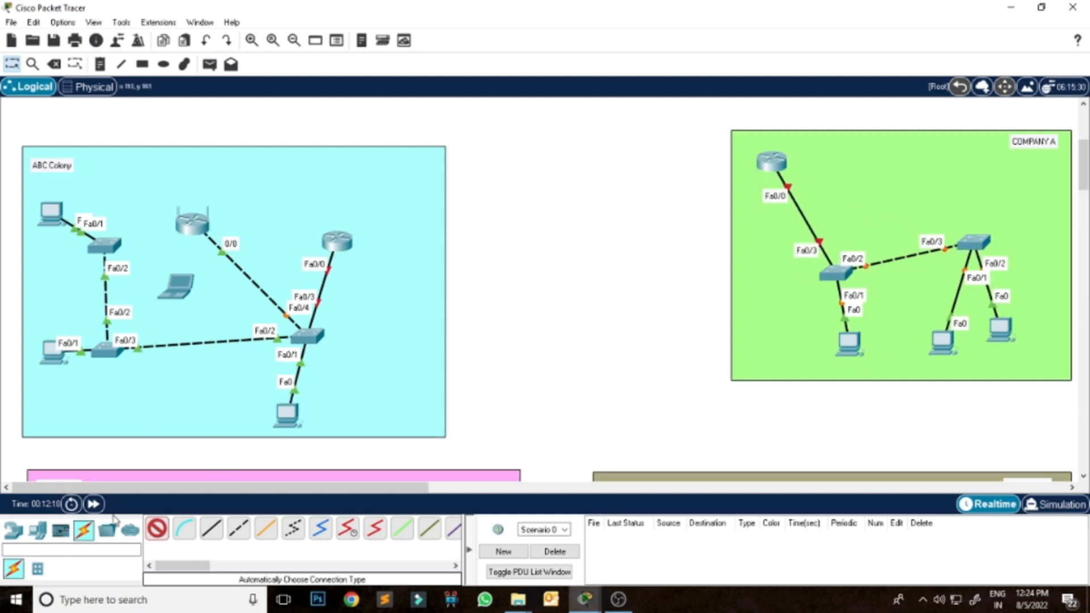
Place two more PCs along the left side of COMPANY A.
{"action": "left_click", "coordinate": [37, 529]}
{"action": "left_click", "coordinate": [158, 529]}
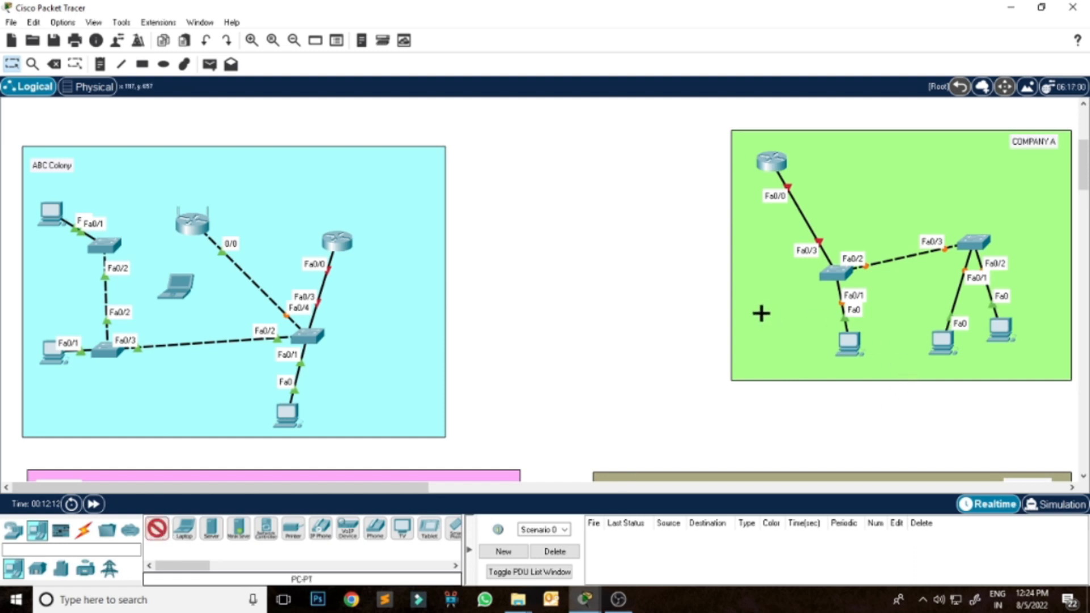
{"action": "left_click", "coordinate": [756, 292]}
{"action": "left_click", "coordinate": [775, 349]}
Cable the two added COMPANY A PCs to the left switch.
{"action": "left_click", "coordinate": [83, 529]}
{"action": "left_click", "coordinate": [184, 529]}
{"action": "left_click", "coordinate": [756, 290]}
{"action": "left_click", "coordinate": [835, 273]}
{"action": "left_click", "coordinate": [835, 273]}
{"action": "left_click", "coordinate": [777, 349]}
{"action": "left_click", "coordinate": [780, 352]}
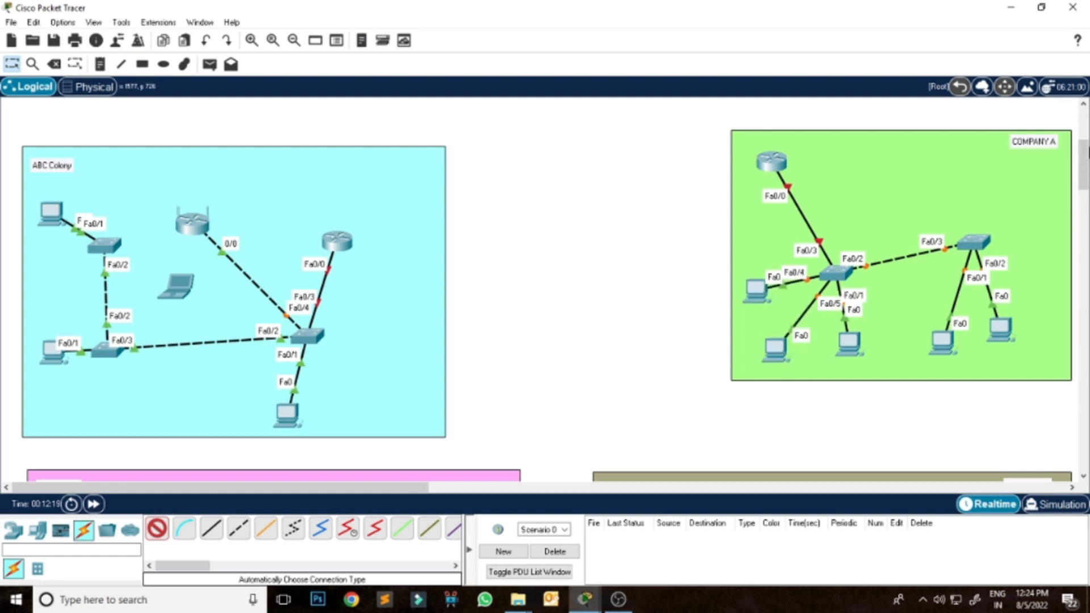
Connect the switch in the TGMACAD.COM zone to its two servers and its router.
{"action": "left_click_drag", "start_coordinate": [1085, 156], "coordinate": [1085, 124]}
{"action": "left_click", "coordinate": [863, 207]}
{"action": "left_click", "coordinate": [973, 181]}
{"action": "left_click", "coordinate": [864, 201]}
{"action": "left_click", "coordinate": [981, 240]}
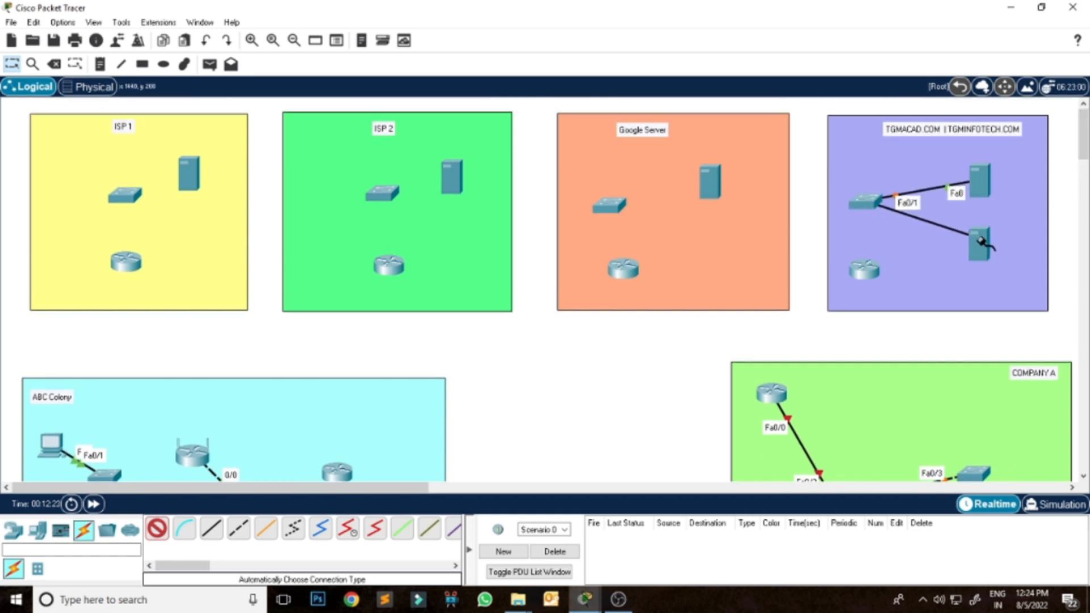
{"action": "left_click", "coordinate": [863, 270]}
{"action": "left_click", "coordinate": [865, 203]}
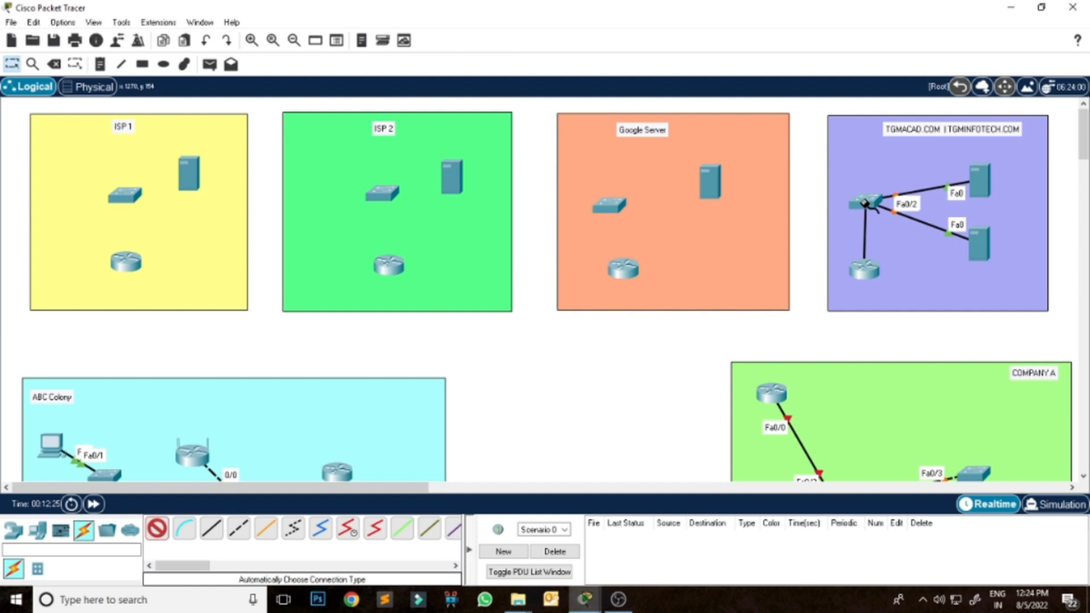
Connect the switch in the Google Server zone to its server and router.
{"action": "left_click", "coordinate": [614, 204]}
{"action": "left_click", "coordinate": [710, 180]}
{"action": "left_click", "coordinate": [608, 207]}
{"action": "left_click", "coordinate": [624, 268]}
In both ISP 2 and ISP 1, connect the switch to its zone's server and router.
{"action": "left_click", "coordinate": [454, 179]}
{"action": "left_click", "coordinate": [381, 193]}
{"action": "left_click", "coordinate": [381, 193]}
{"action": "left_click", "coordinate": [387, 264]}
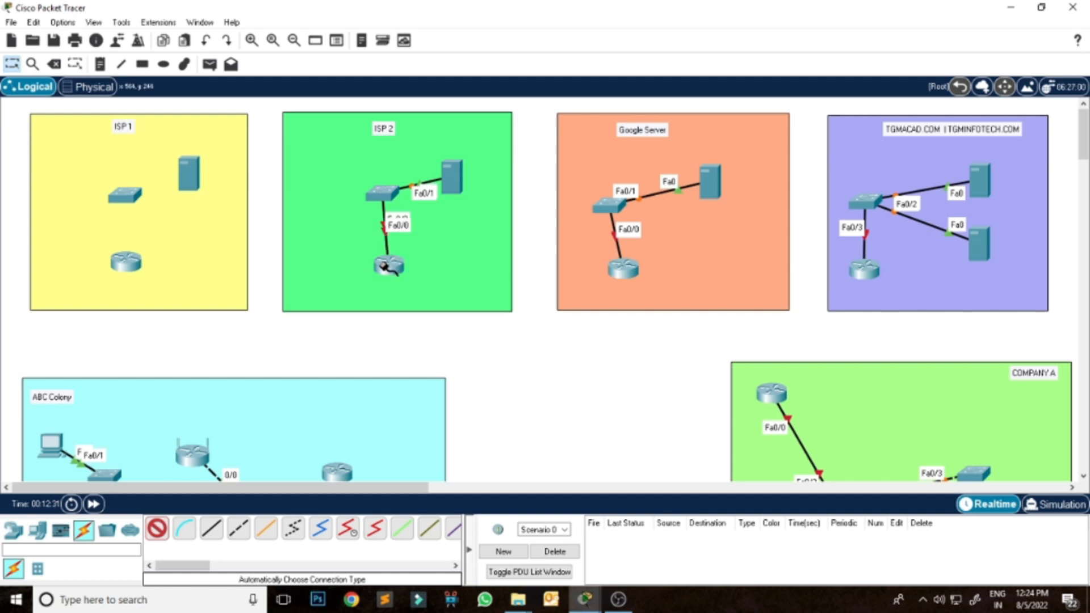
{"action": "left_click", "coordinate": [124, 197]}
{"action": "left_click", "coordinate": [189, 176]}
{"action": "left_click", "coordinate": [131, 201]}
{"action": "left_click", "coordinate": [126, 261]}
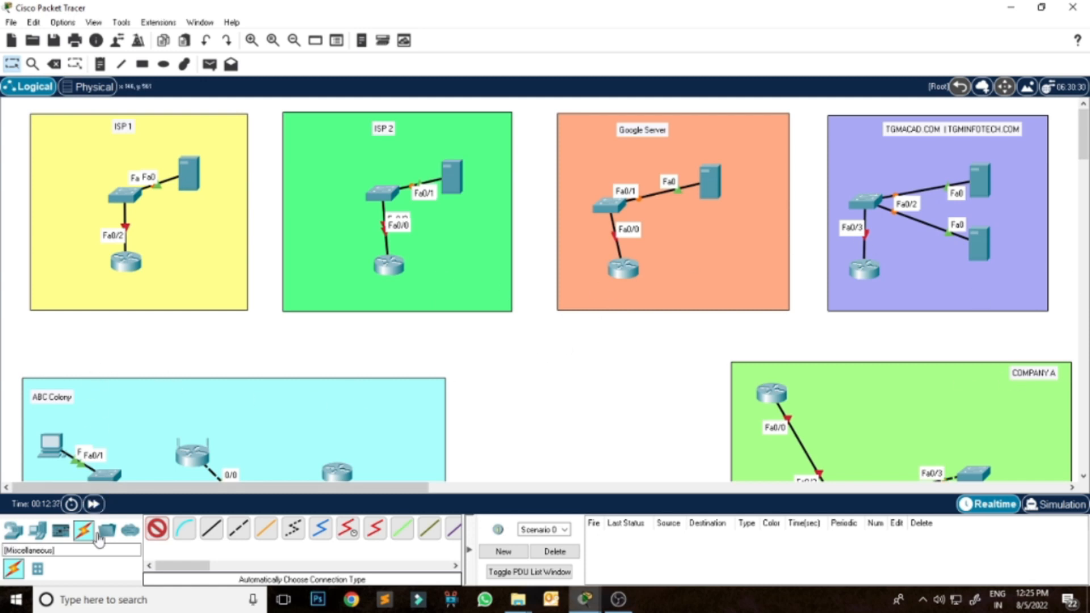
Add one PC to each of the ISP 1, ISP 2, Google Server and TGMACAD.COM zones, beside the switch.
{"action": "left_click", "coordinate": [38, 529]}
{"action": "left_click", "coordinate": [72, 171]}
{"action": "left_click", "coordinate": [322, 173]}
{"action": "left_click", "coordinate": [579, 161]}
{"action": "left_click", "coordinate": [848, 144]}
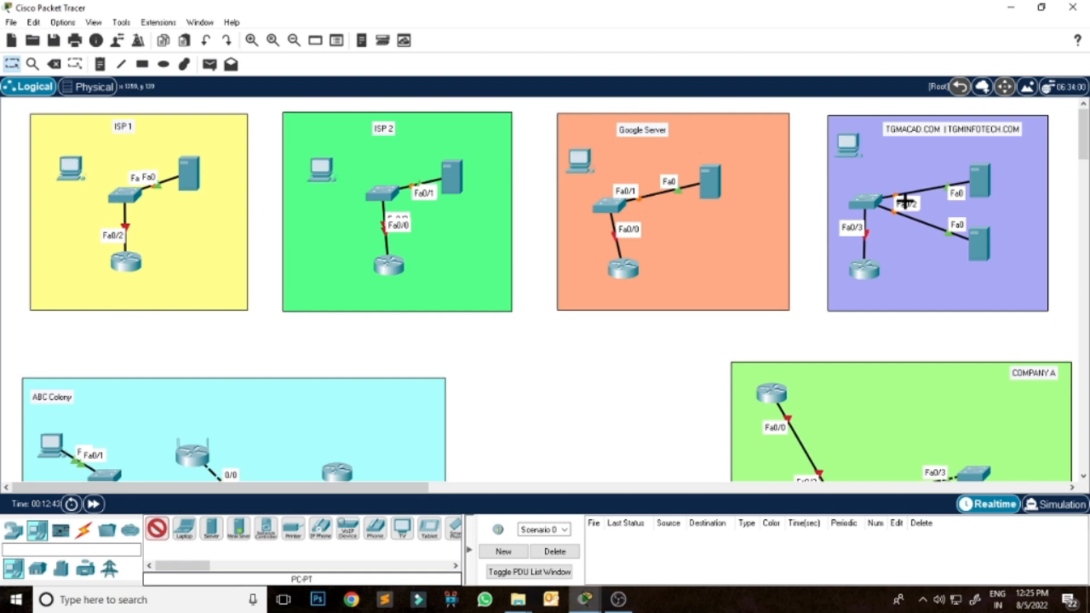
Cable the new PCs in ISP 1 and ISP 2 to their zone's switch with the automatic connection type.
{"action": "left_click", "coordinate": [83, 530]}
{"action": "left_click", "coordinate": [157, 529]}
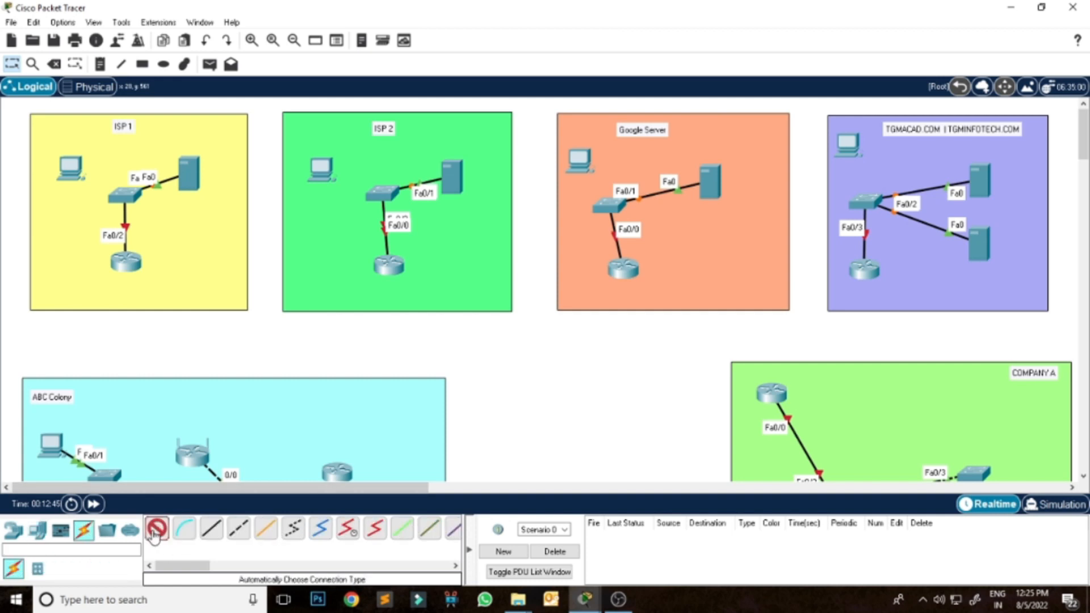
{"action": "left_click", "coordinate": [75, 177]}
{"action": "left_click", "coordinate": [126, 198]}
{"action": "left_click", "coordinate": [323, 169]}
{"action": "left_click", "coordinate": [385, 195]}
Cable the new PCs in the Google Server and TGMACAD.COM zones to their zone's switch, and end the cabling mode.
{"action": "left_click", "coordinate": [581, 161]}
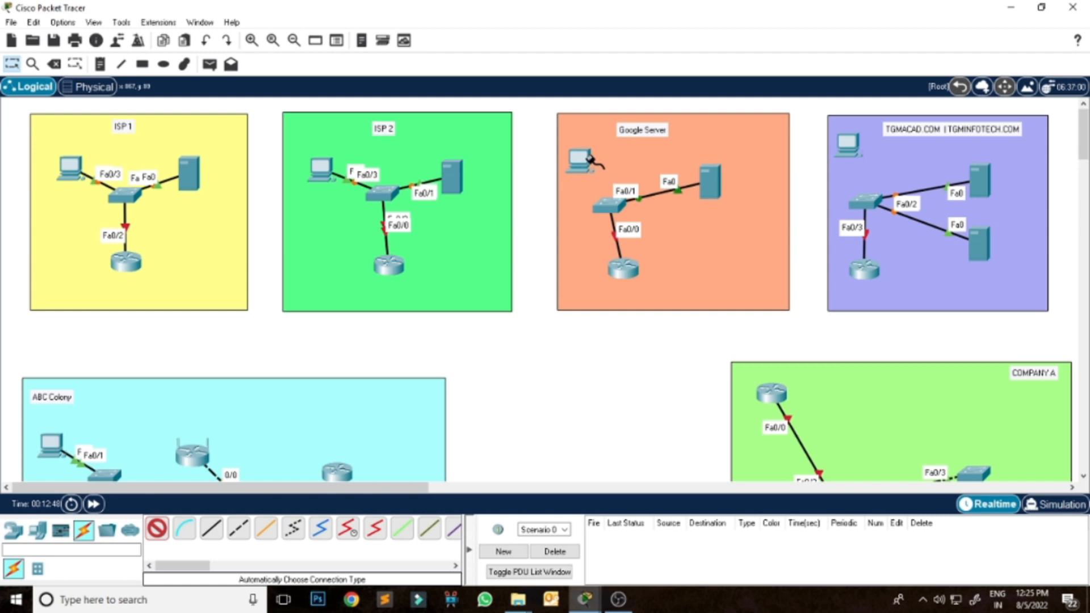
{"action": "left_click", "coordinate": [608, 204]}
{"action": "left_click", "coordinate": [848, 146]}
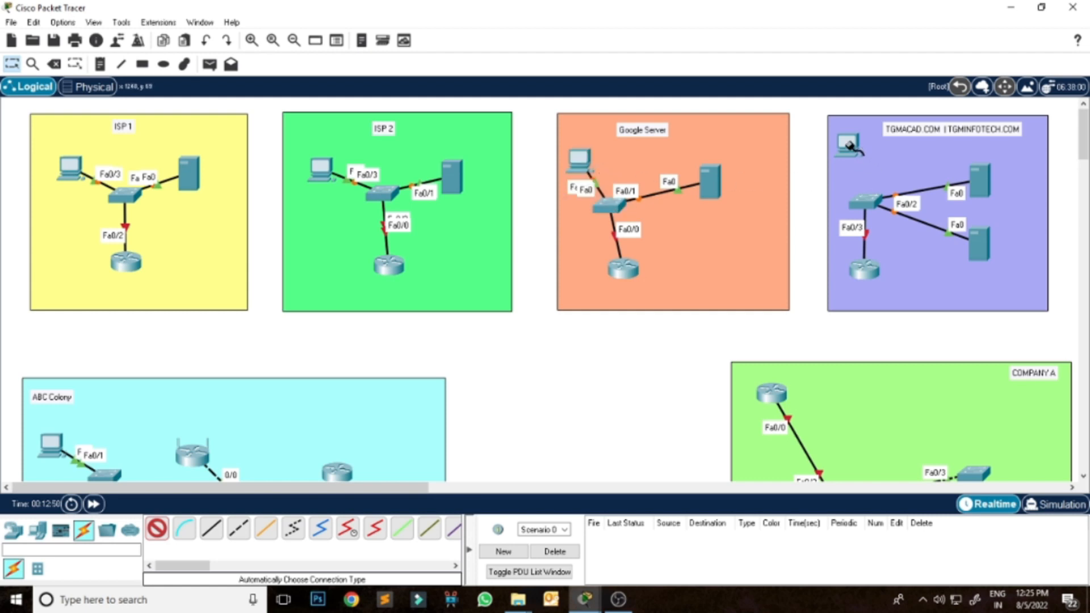
{"action": "left_click", "coordinate": [865, 201]}
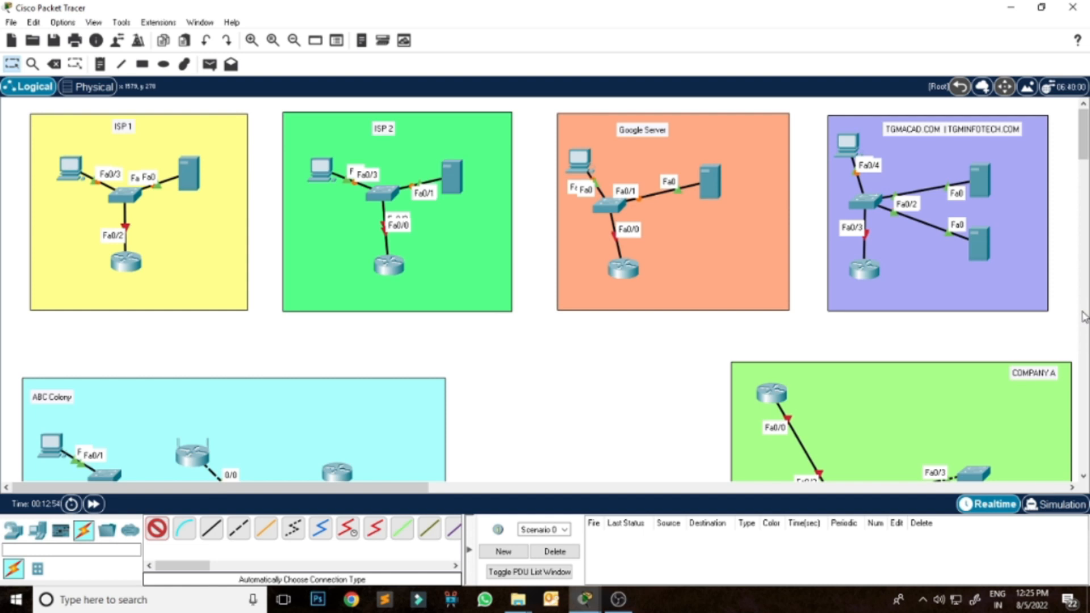
{"action": "left_click", "coordinate": [16, 70]}
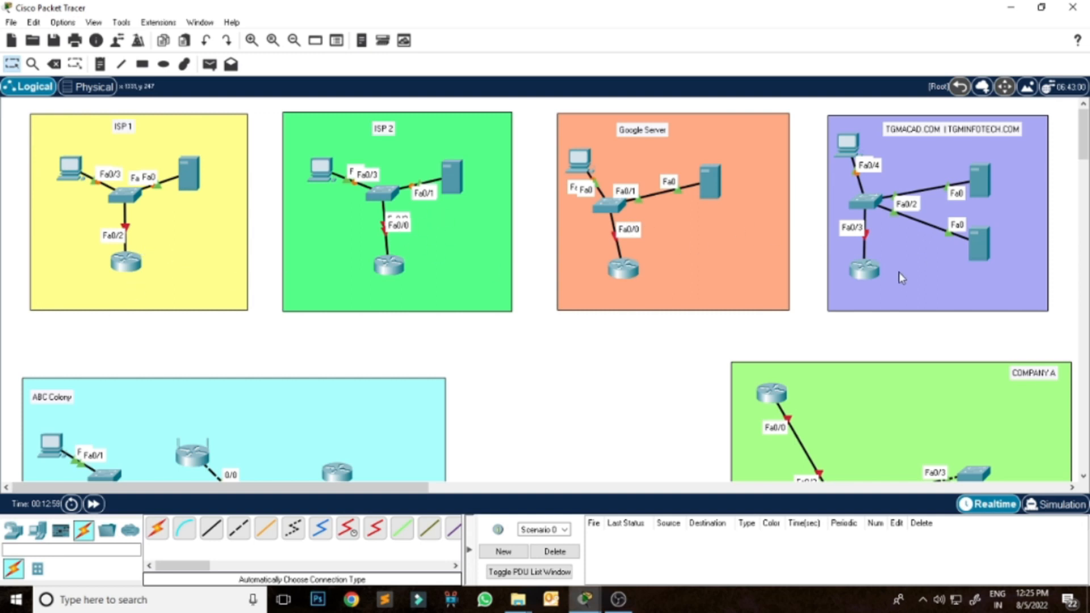
Add the note "Class B" beside the ISP 1 title and "Class C" beside the ISP 2 title.
{"action": "scroll", "coordinate": [579, 369], "scroll_direction": "down", "scroll_amount": 2}
{"action": "scroll", "coordinate": [581, 370], "scroll_direction": "up", "scroll_amount": 2}
{"action": "left_click", "coordinate": [100, 64]}
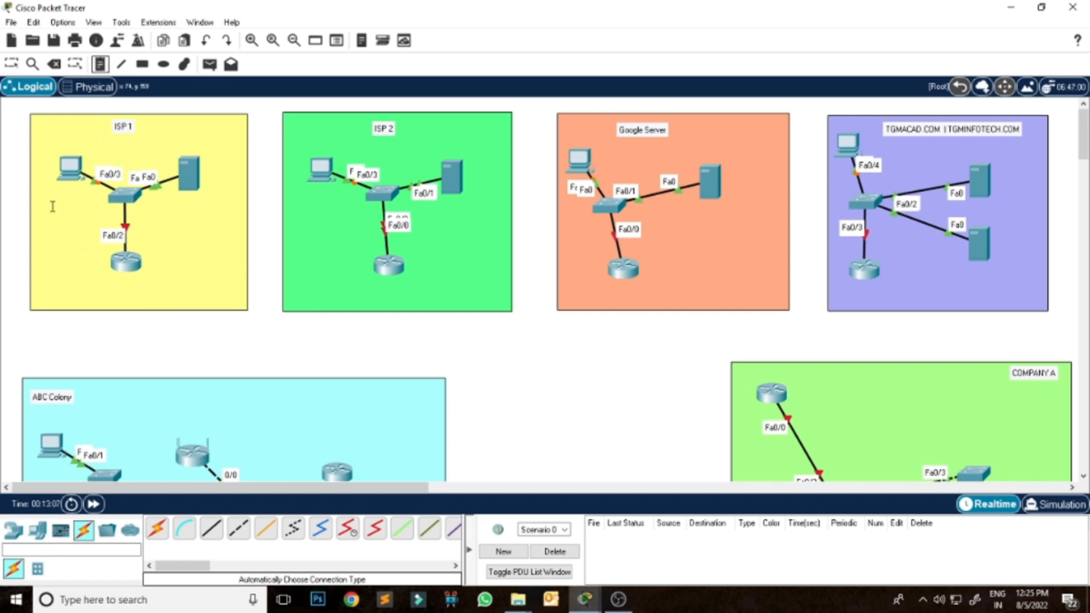
{"action": "left_click", "coordinate": [147, 124]}
{"action": "type", "text": "Class B"}
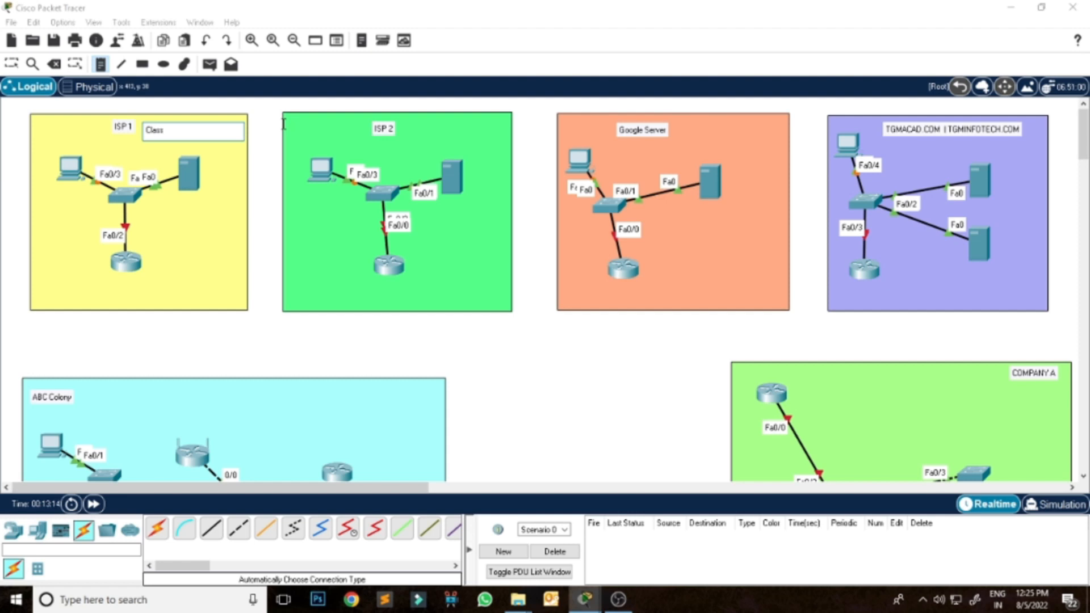
{"action": "left_click", "coordinate": [423, 125]}
{"action": "type", "text": "Class C"}
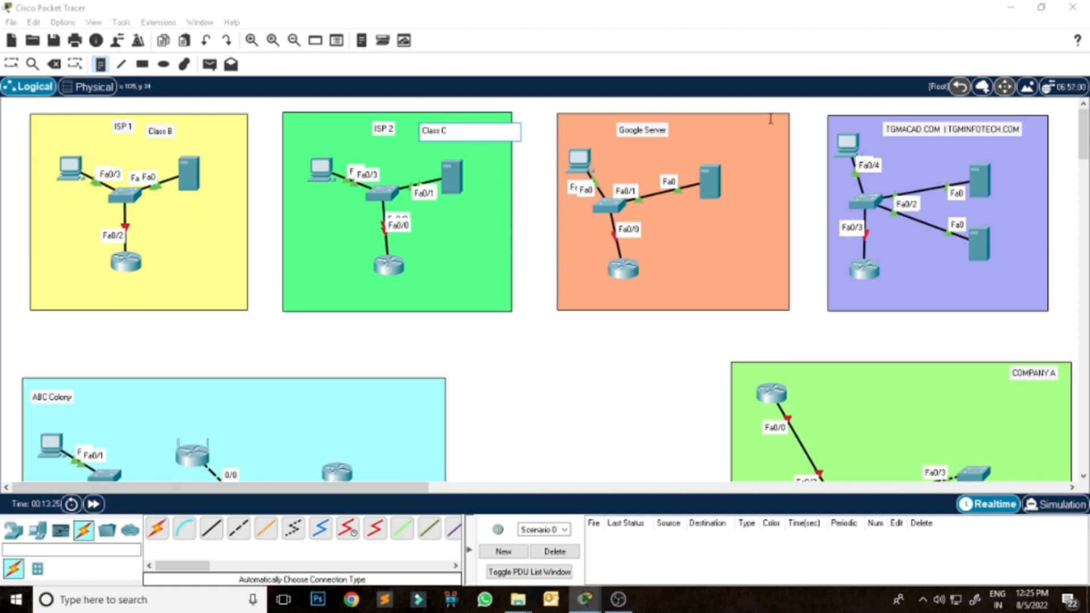
Add the network note 8.0.0.0/8 to the Google Server zone and 10.0.0.0/8 to the TGMACAD.COM zone.
{"action": "left_click", "coordinate": [701, 130]}
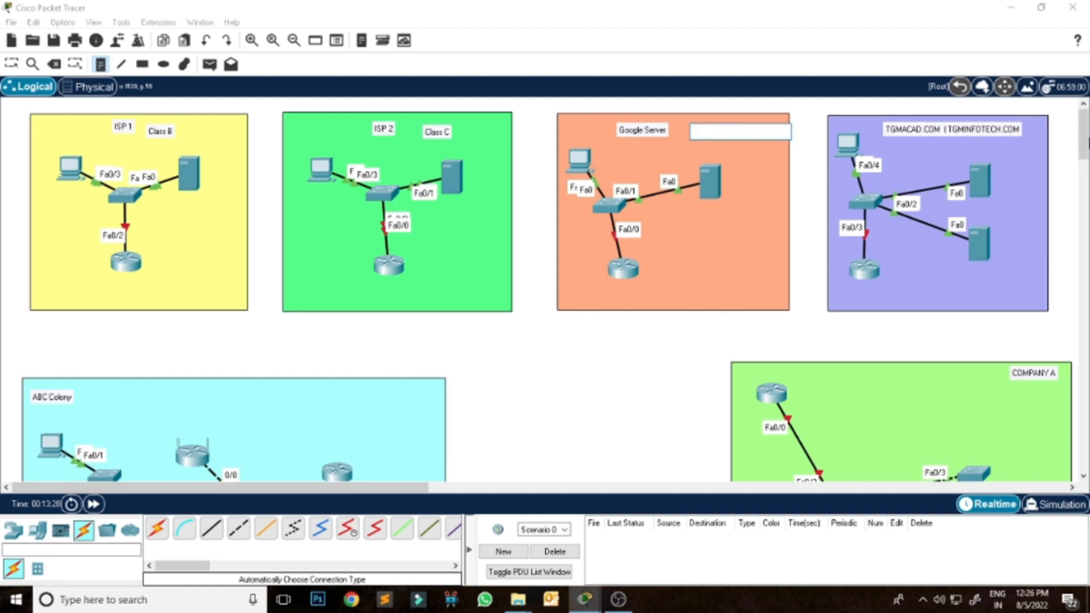
{"action": "type", "text": "8.0.0.0/8"}
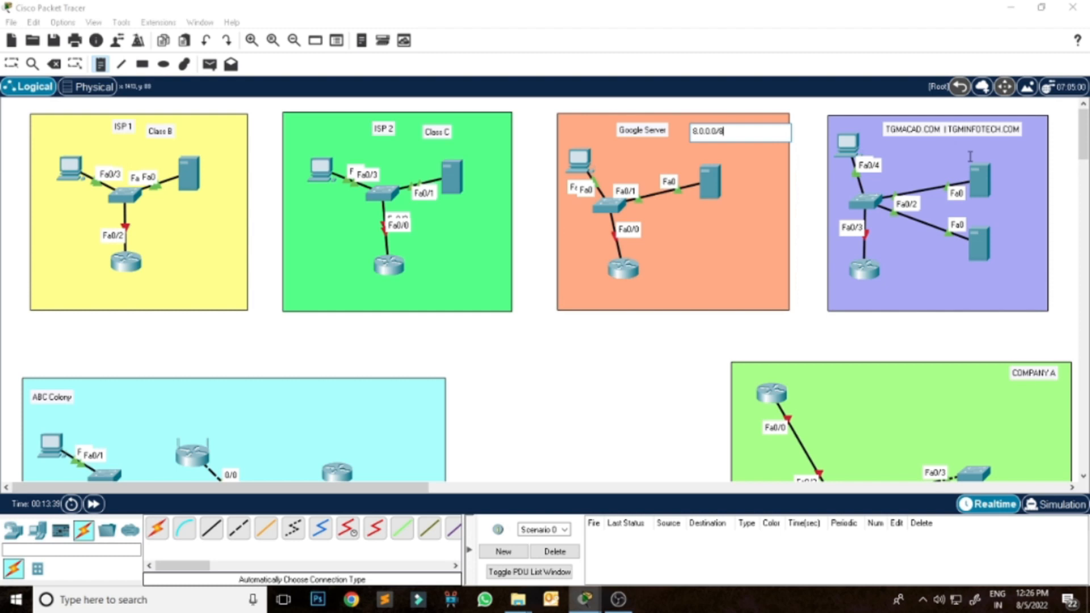
{"action": "left_click", "coordinate": [931, 146]}
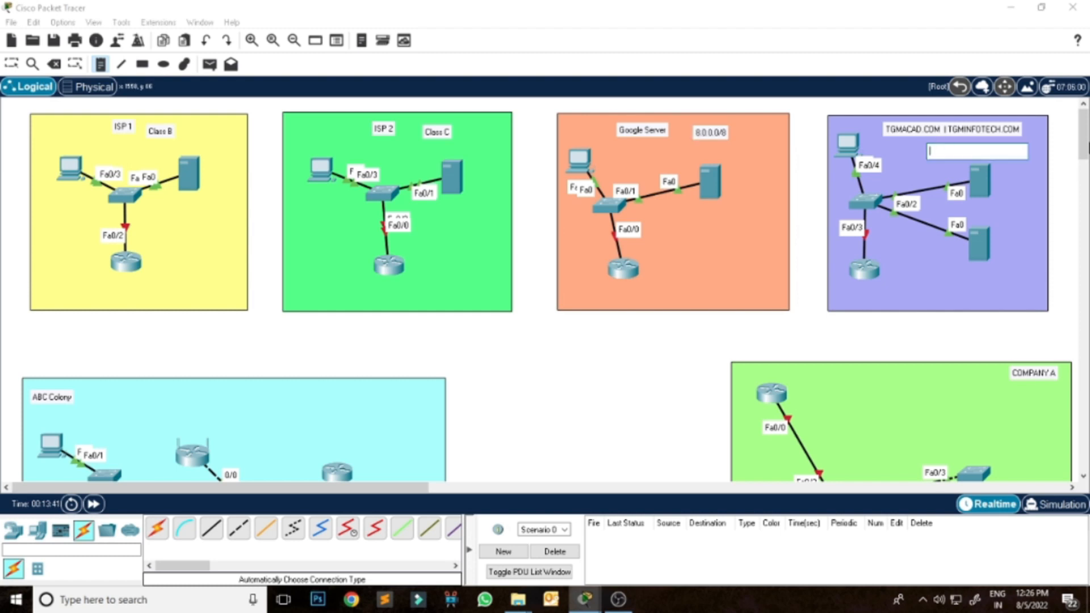
{"action": "type", "text": "10.0.0.0/8"}
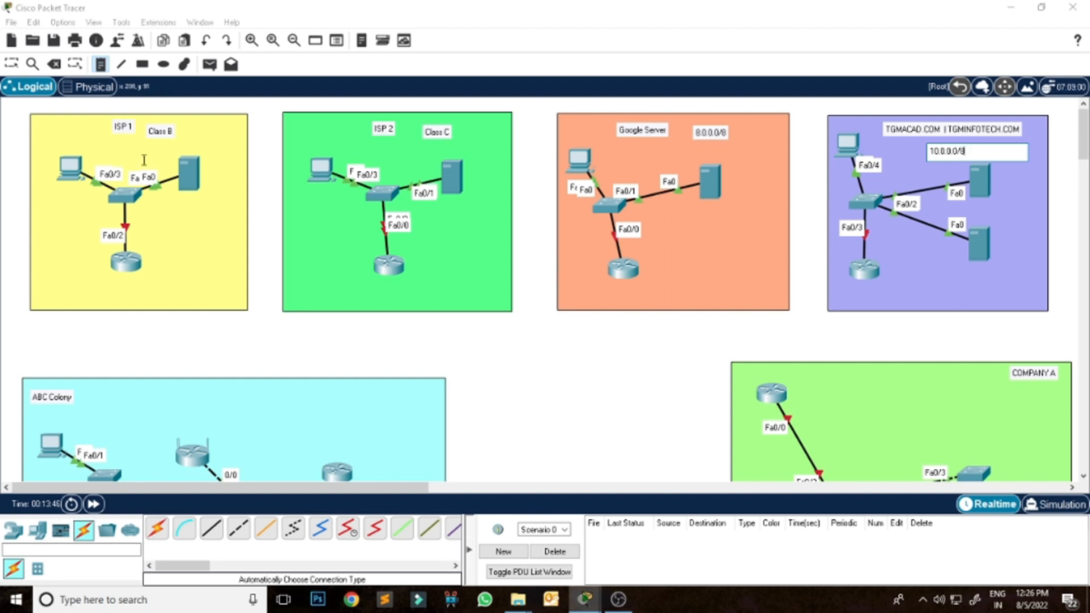
{"action": "left_click", "coordinate": [11, 64]}
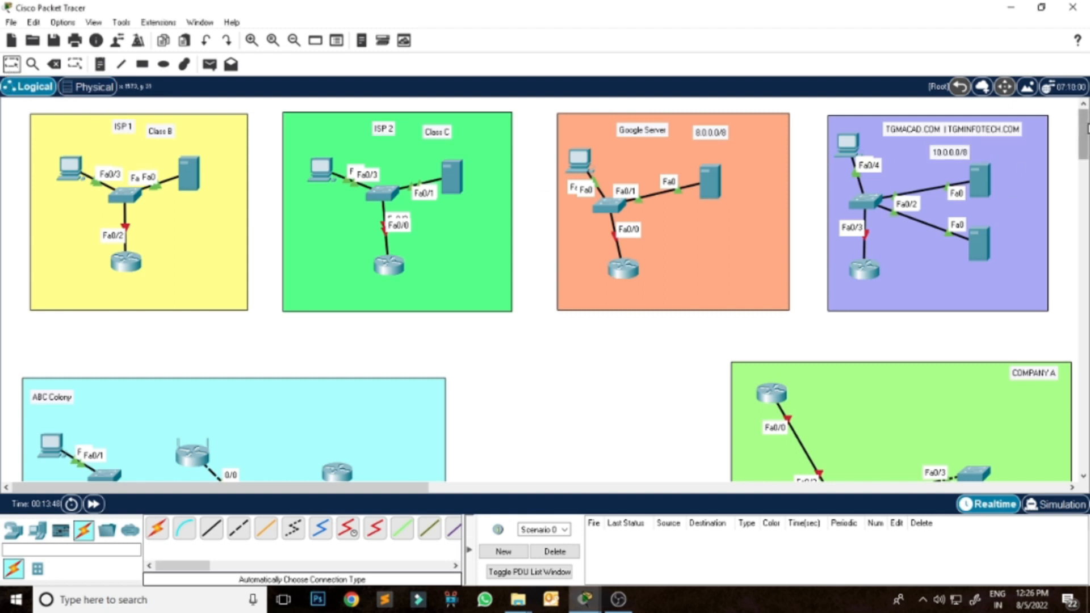
Add the network note 192.168.10.0/24 to the COMPANY A zone.
{"action": "scroll", "coordinate": [875, 231], "scroll_direction": "down", "scroll_amount": 5}
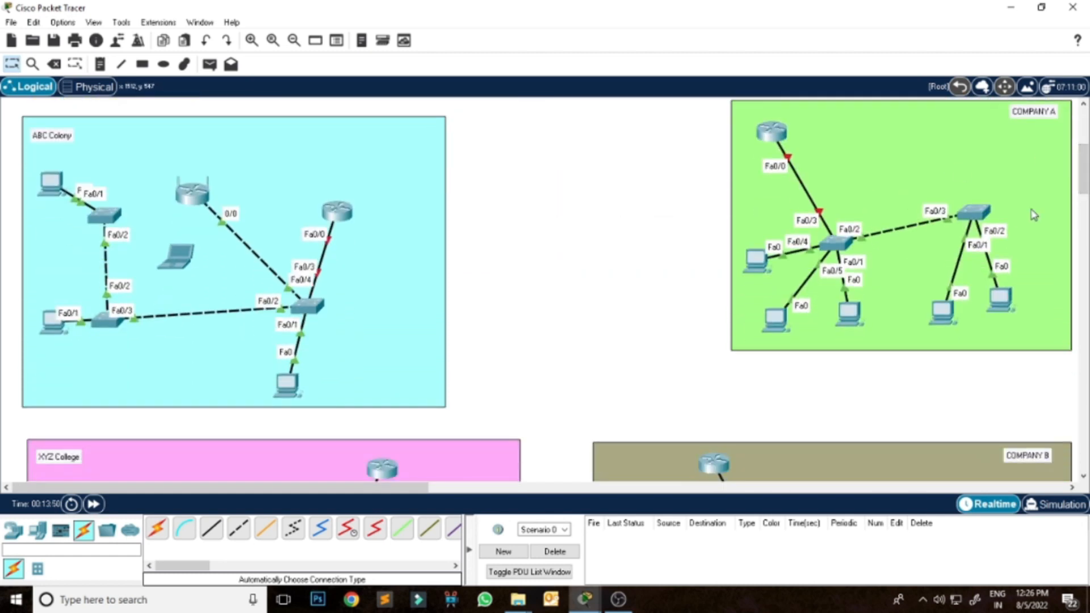
{"action": "scroll", "coordinate": [840, 227], "scroll_direction": "up", "scroll_amount": 1}
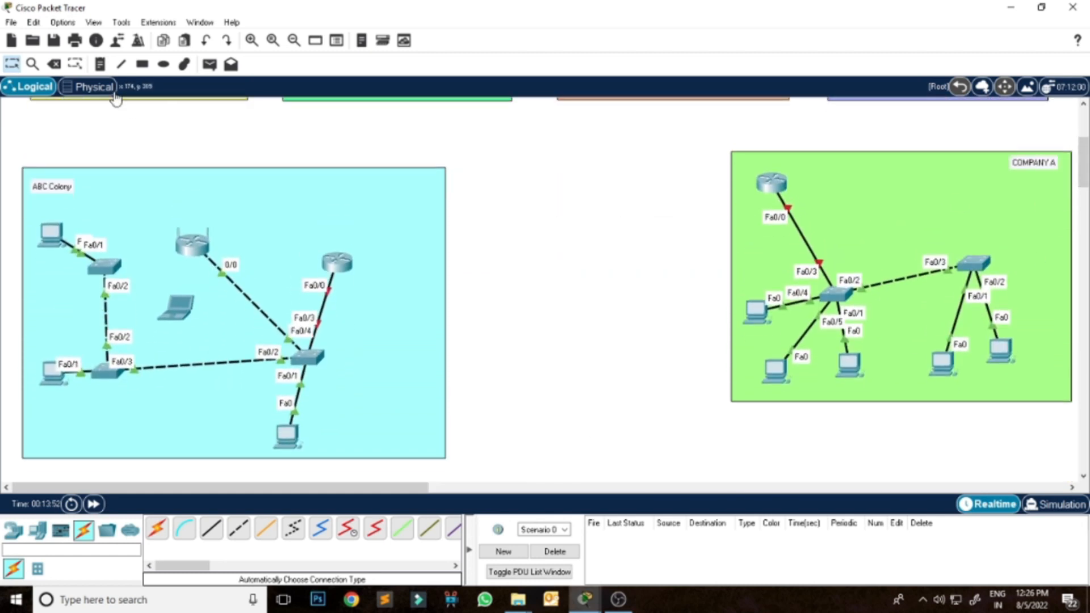
{"action": "left_click", "coordinate": [100, 64]}
{"action": "left_click", "coordinate": [850, 216]}
{"action": "type", "text": "192.168.10.0/24"}
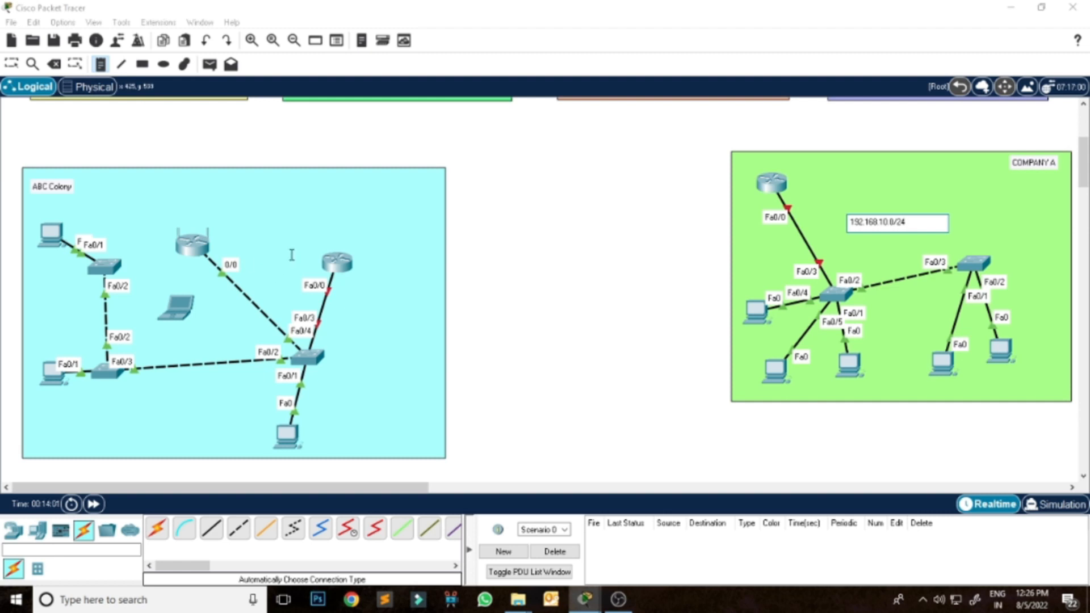
Add a two-line note to the ABC Colony zone reading "172.16.0.0/16" and "WL: 192.168.11.0/24".
{"action": "left_click", "coordinate": [117, 210]}
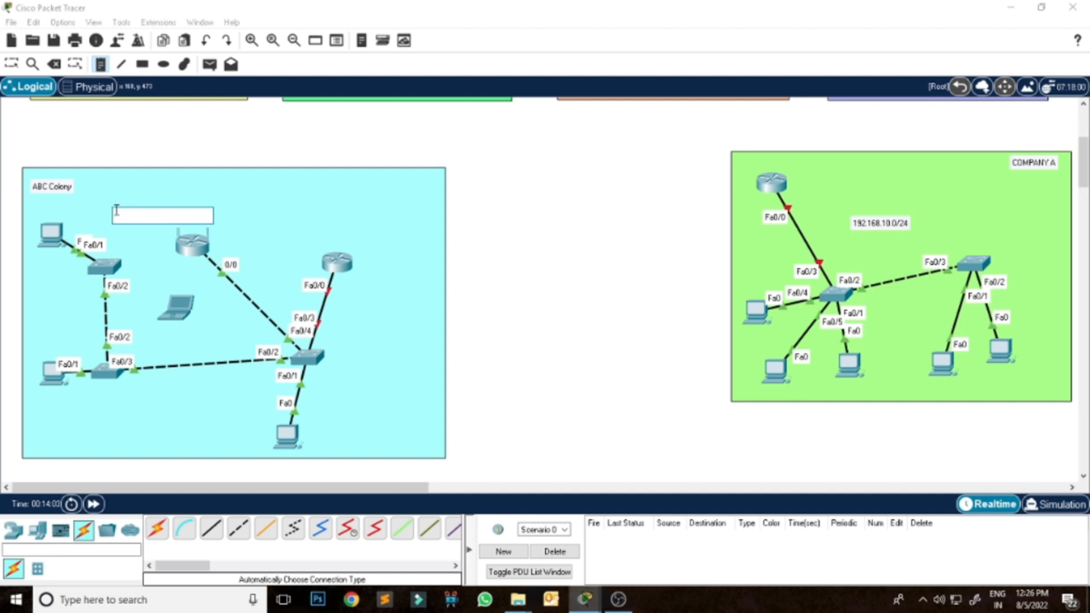
{"action": "type", "text": "172.16.0.0/16"}
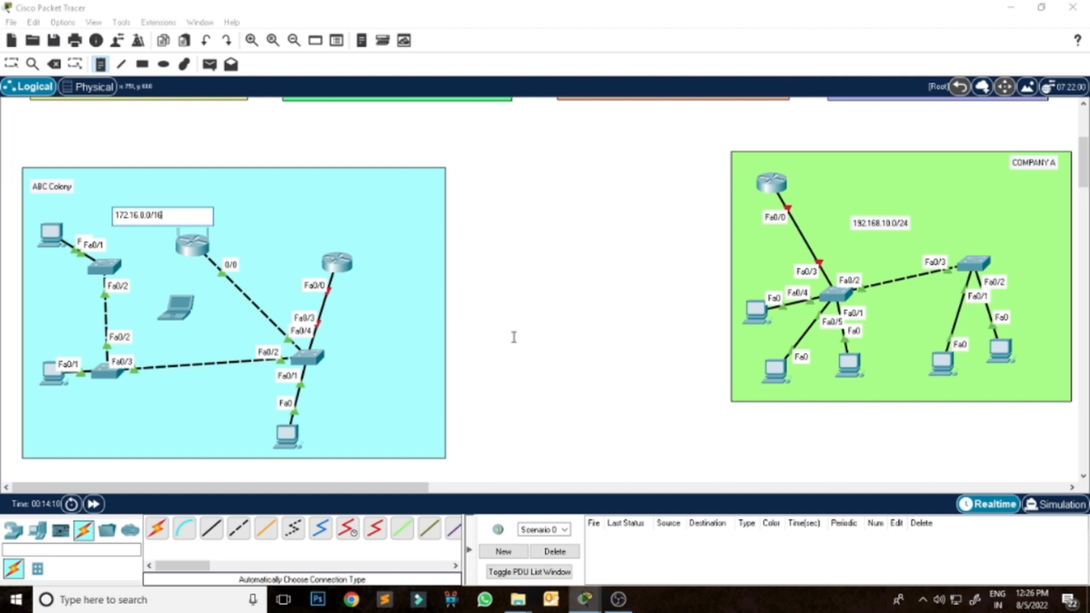
{"action": "key", "text": "Return"}
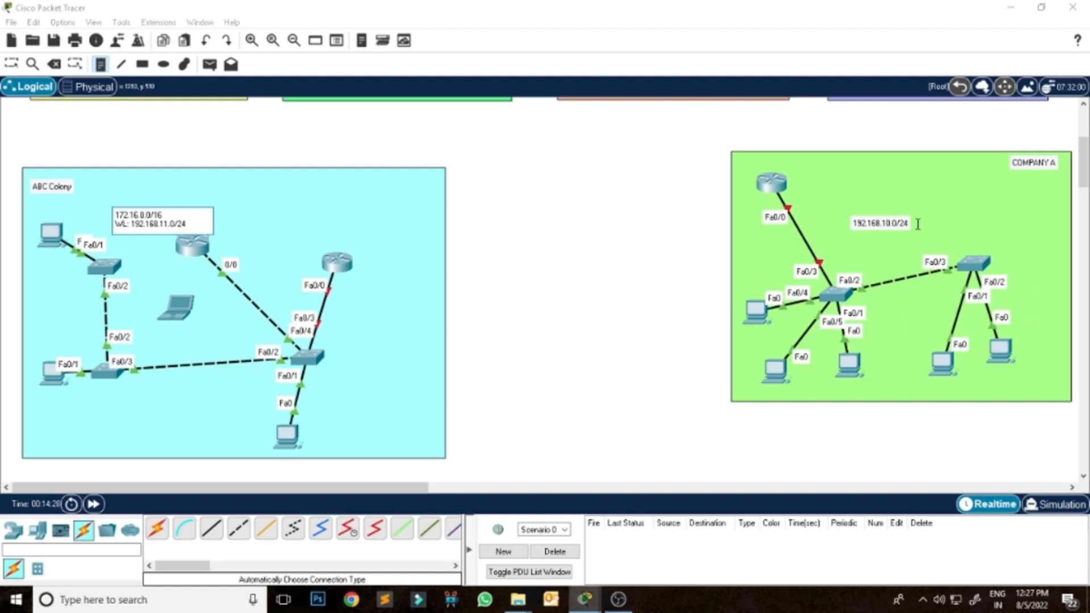
{"action": "left_click", "coordinate": [498, 244]}
Change the first octet of the TGMACAD.COM zone's network note to 126.
{"action": "left_click_drag", "start_coordinate": [1085, 182], "coordinate": [1085, 149]}
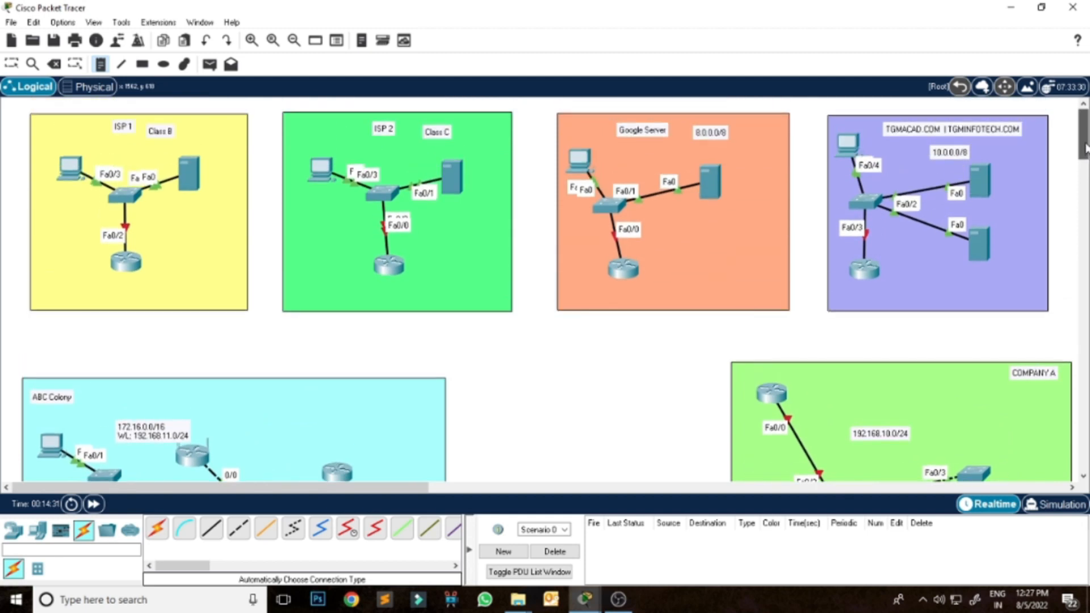
{"action": "double_click", "coordinate": [947, 152]}
{"action": "left_click", "coordinate": [11, 63]}
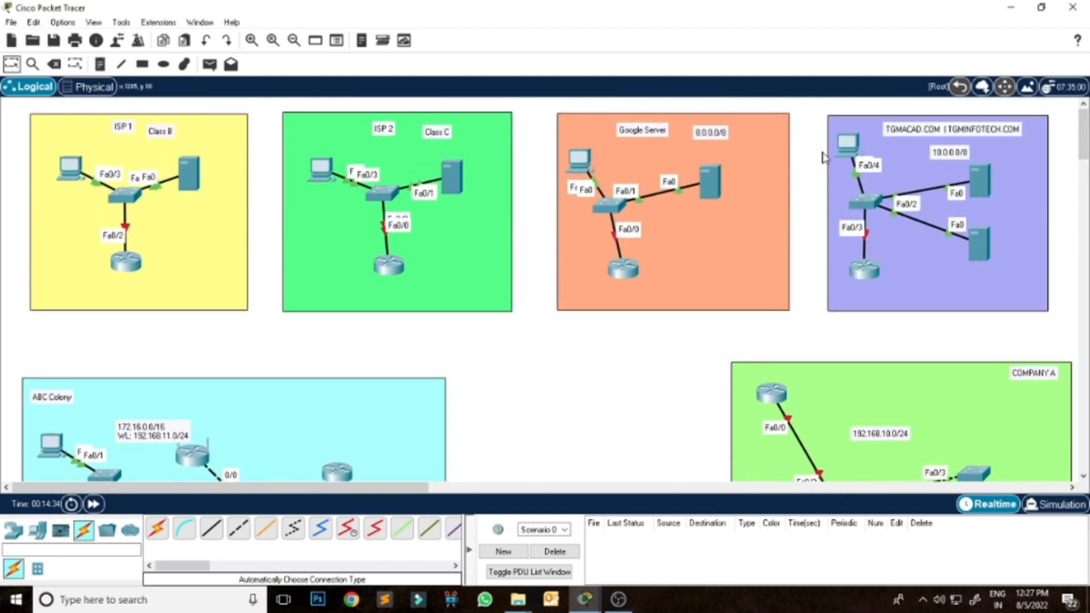
{"action": "double_click", "coordinate": [940, 151]}
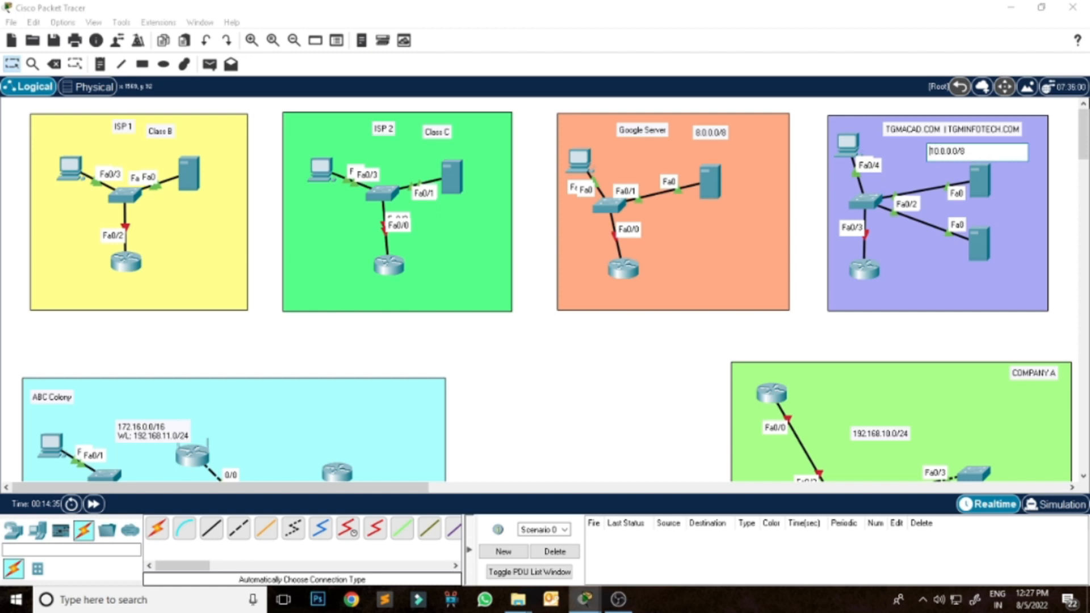
{"action": "key", "text": "BackSpace"}
{"action": "key", "text": "BackSpace"}
{"action": "key", "text": "BackSpace"}
{"action": "key", "text": "BackSpace"}
{"action": "type", "text": "126."}
{"action": "left_click", "coordinate": [655, 423]}
Start a note in the COMPANY B zone with the line "VLAN 10 | 172.17.0.0/16".
{"action": "left_click_drag", "start_coordinate": [1083, 136], "coordinate": [1083, 211]}
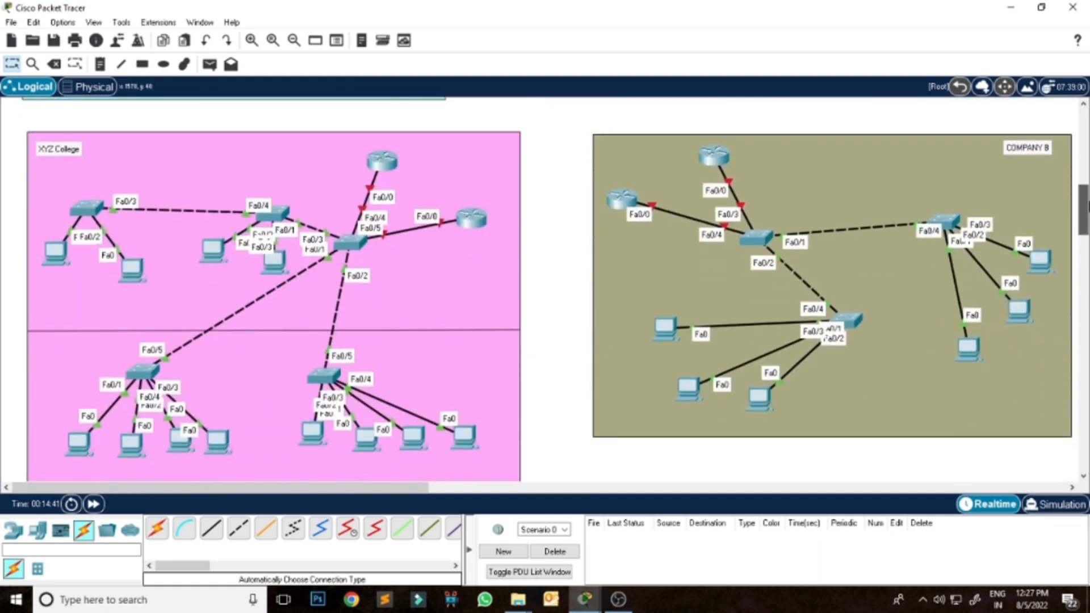
{"action": "left_click", "coordinate": [100, 65]}
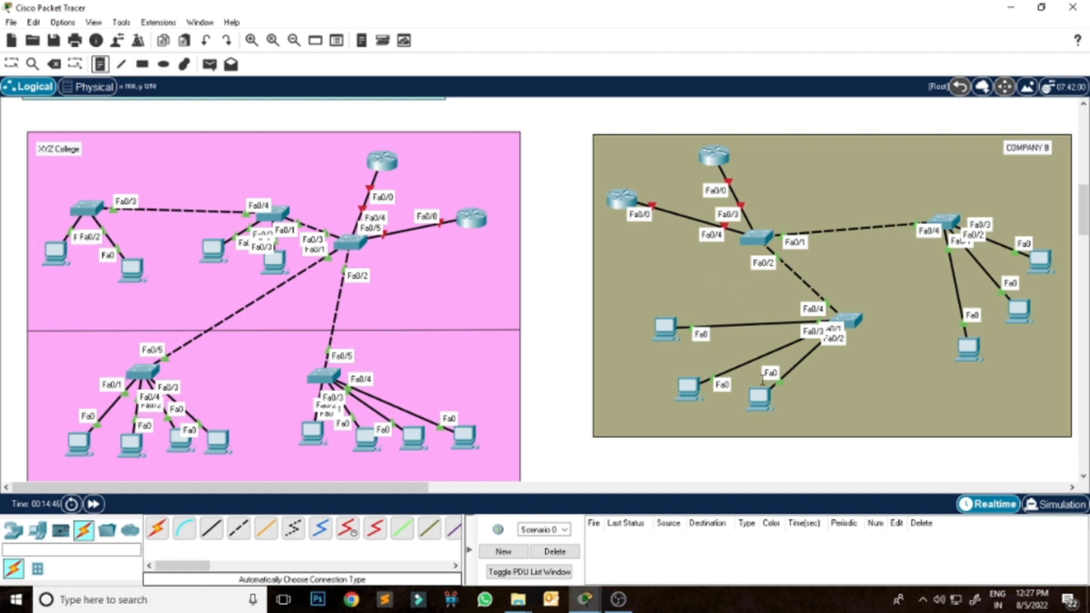
{"action": "left_click", "coordinate": [854, 376]}
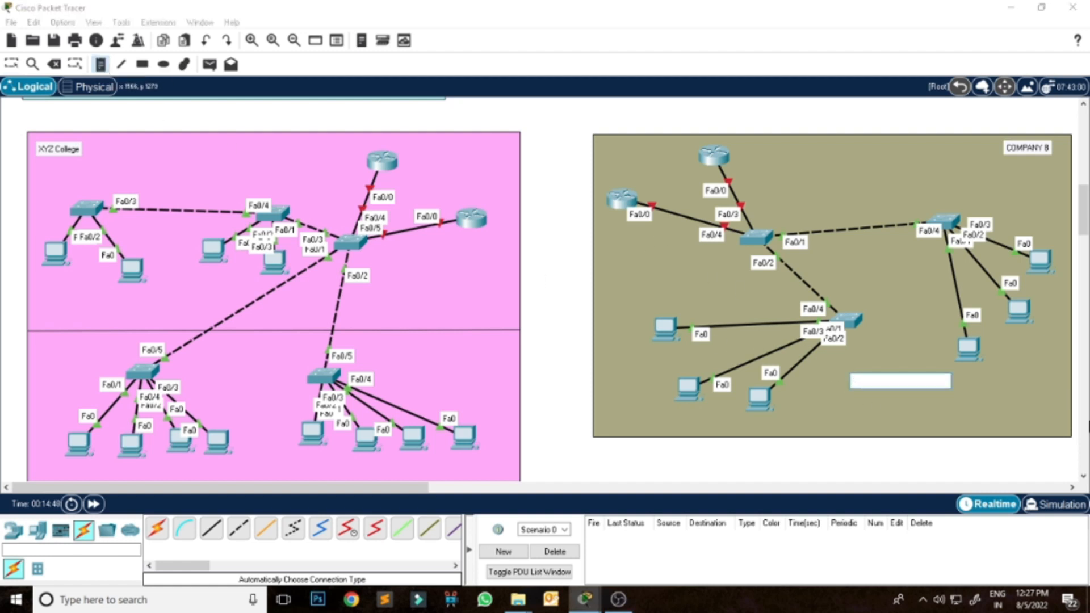
{"action": "type", "text": "VLAN 1"}
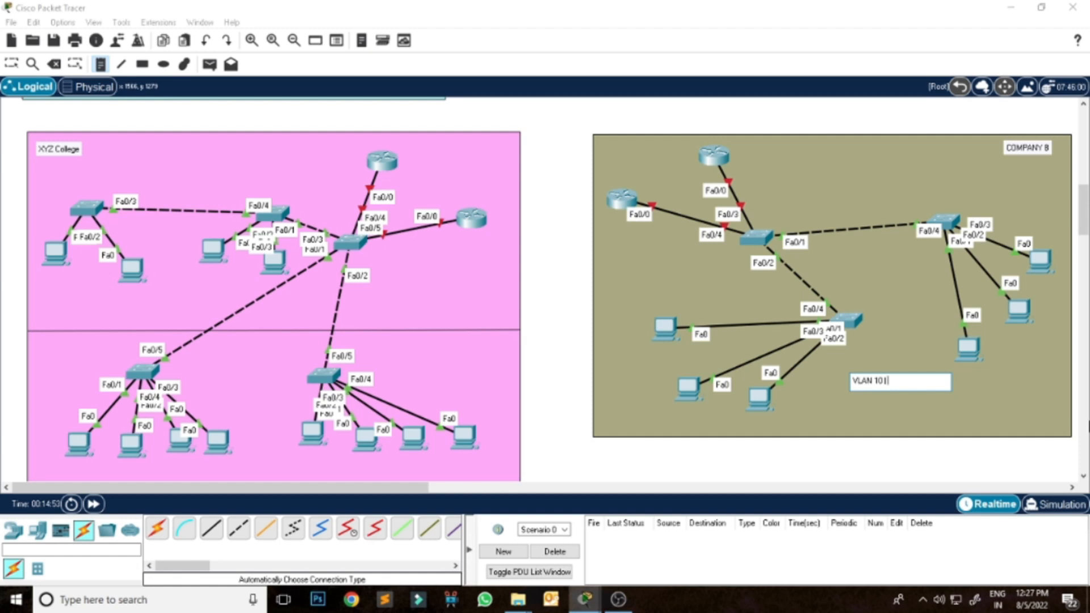
{"action": "type", "text": "0 | 172.16."}
{"action": "key", "text": "BackSpace"}
{"action": "key", "text": "BackSpace"}
{"action": "key", "text": "BackSpace"}
{"action": "key", "text": "BackSpace"}
{"action": "type", "text": ".17.0.0/16"}
{"action": "key", "text": "Return"}
Add the lines "VLAN 20 | 172.18.0.0/16" and "VLAN 30 | 172.19.0.0/16" to the COMPANY B note.
{"action": "type", "text": "VL"}
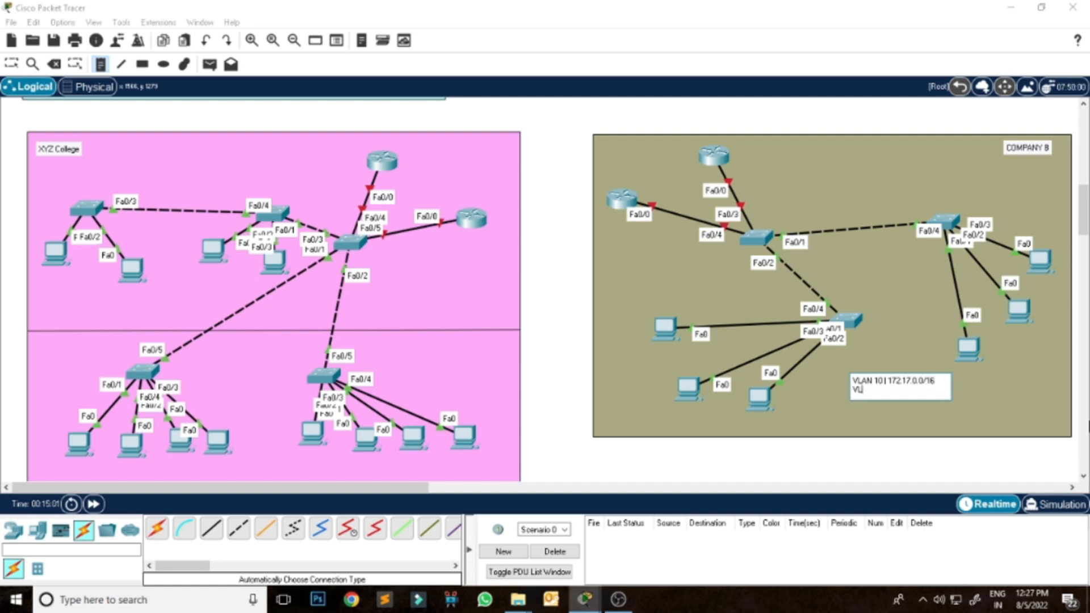
{"action": "type", "text": "AN 20 | 172.18.0.0/16"}
{"action": "key", "text": "Return"}
{"action": "type", "text": "VLAN 30"}
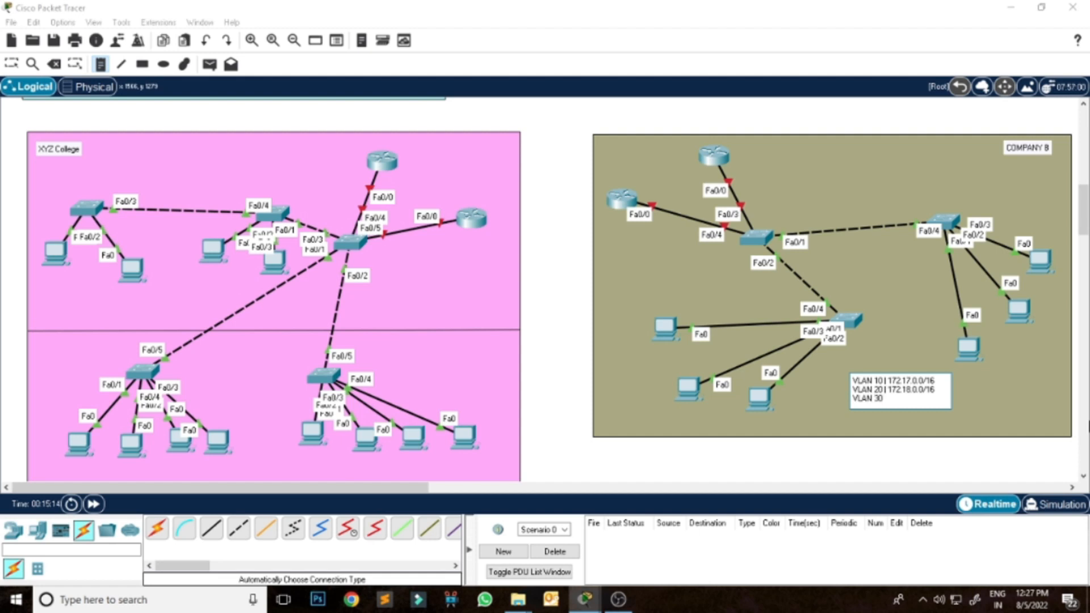
{"action": "type", "text": " | 172.19.0.0/16"}
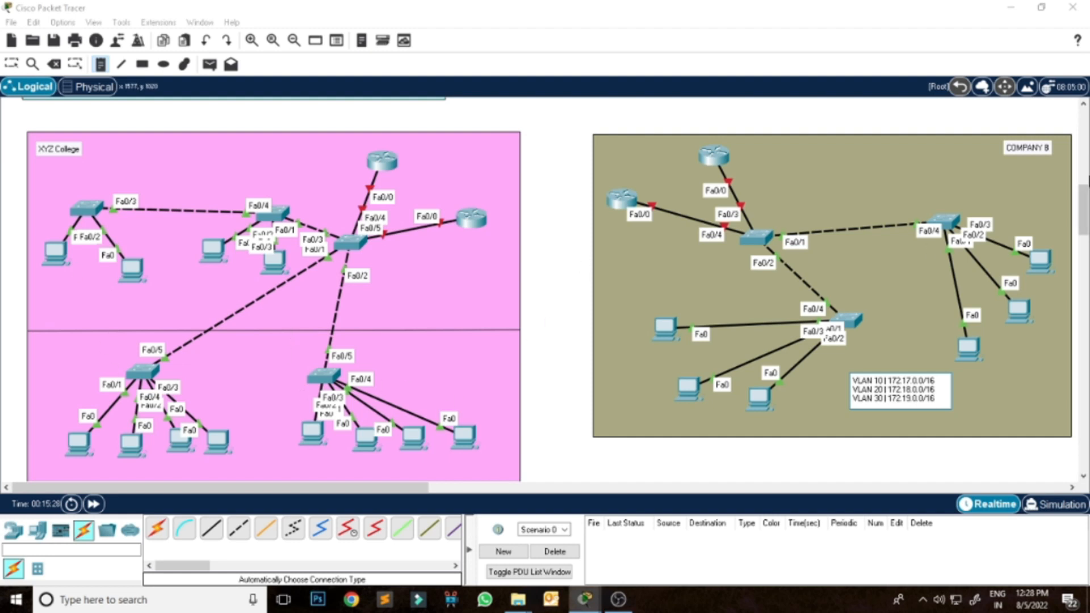
Add the note "VLAN 10 | 192.168.31.0/24" to the upper section of the XYZ College zone.
{"action": "left_click_drag", "start_coordinate": [1086, 200], "coordinate": [1086, 210]}
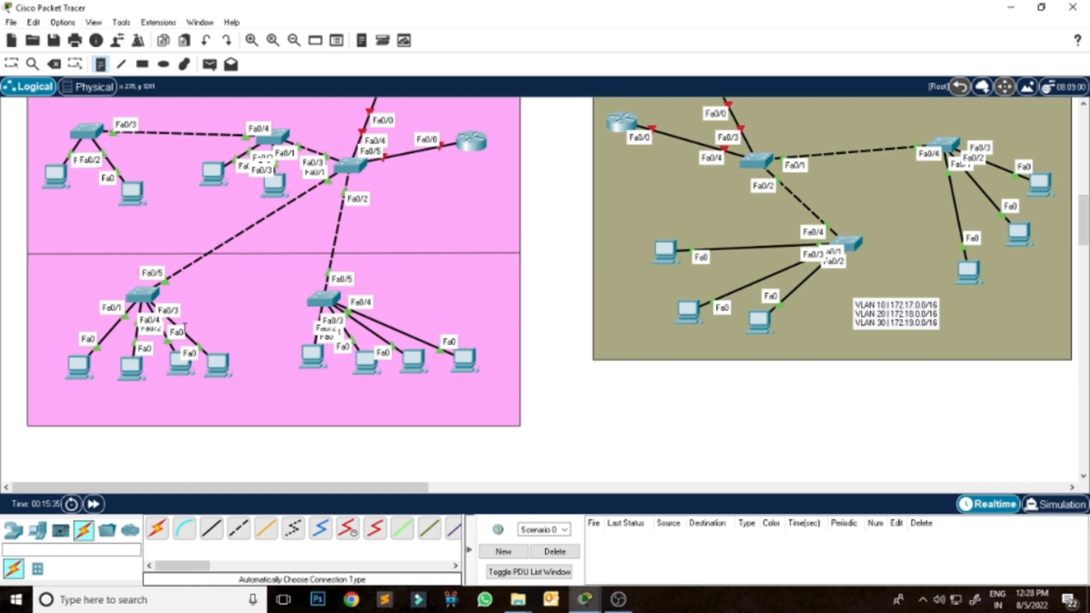
{"action": "scroll", "coordinate": [261, 330], "scroll_direction": "up", "scroll_amount": 1}
{"action": "scroll", "coordinate": [261, 330], "scroll_direction": "up", "scroll_amount": 1}
{"action": "scroll", "coordinate": [42, 318], "scroll_direction": "down", "scroll_amount": 1}
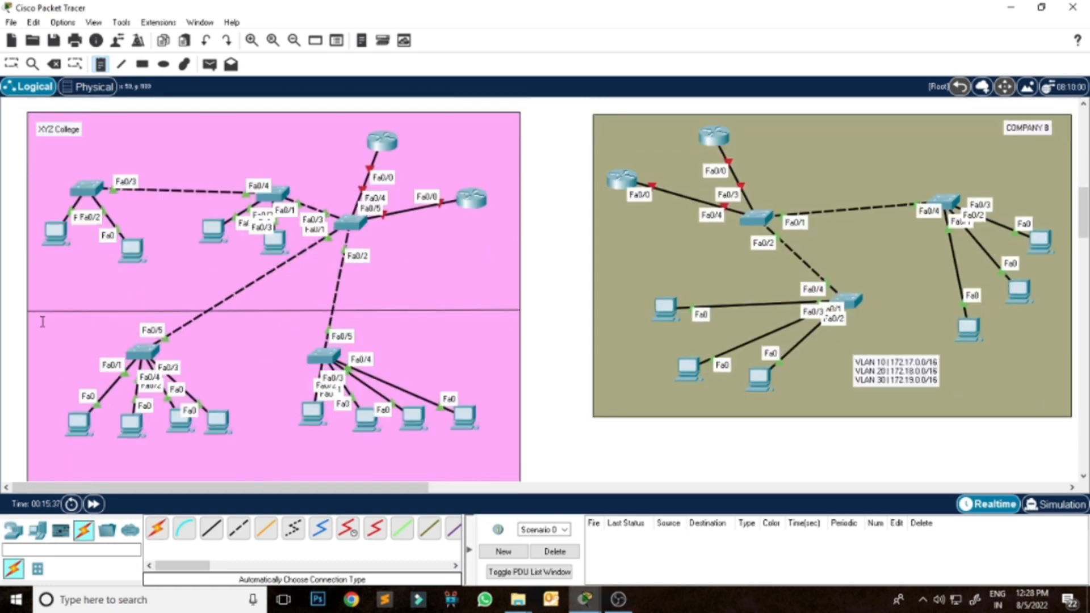
{"action": "left_click", "coordinate": [48, 277]}
{"action": "type", "text": "VLAN 10 |"}
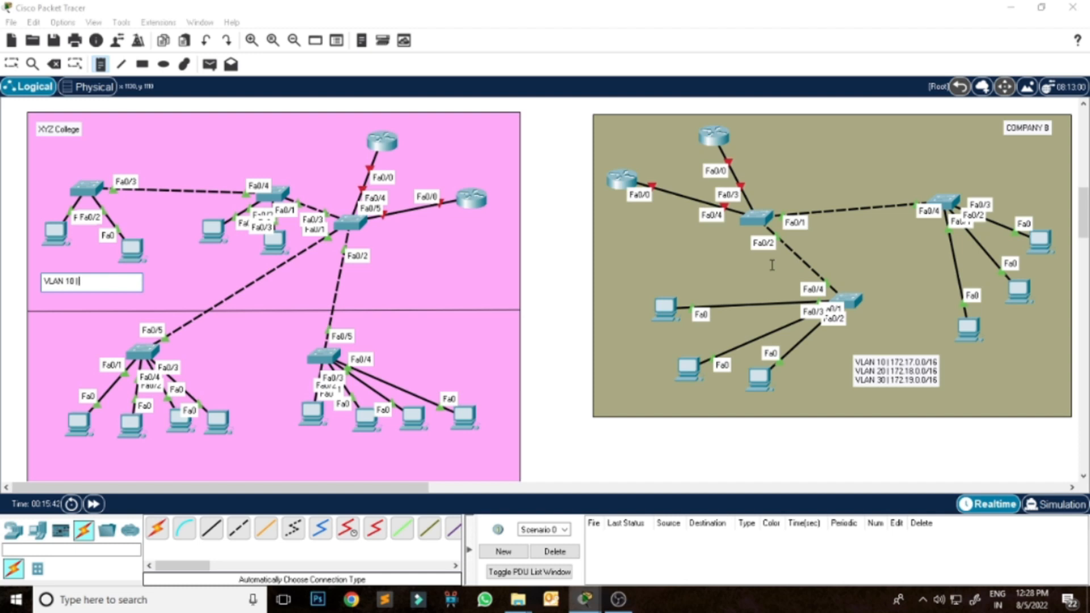
{"action": "type", "text": " 192.168.31.0/24"}
Add the note "VLAN 20 | 192.168.35.0/24" to the lower section of the XYZ College zone.
{"action": "left_click", "coordinate": [98, 462]}
{"action": "type", "text": "VLAN"}
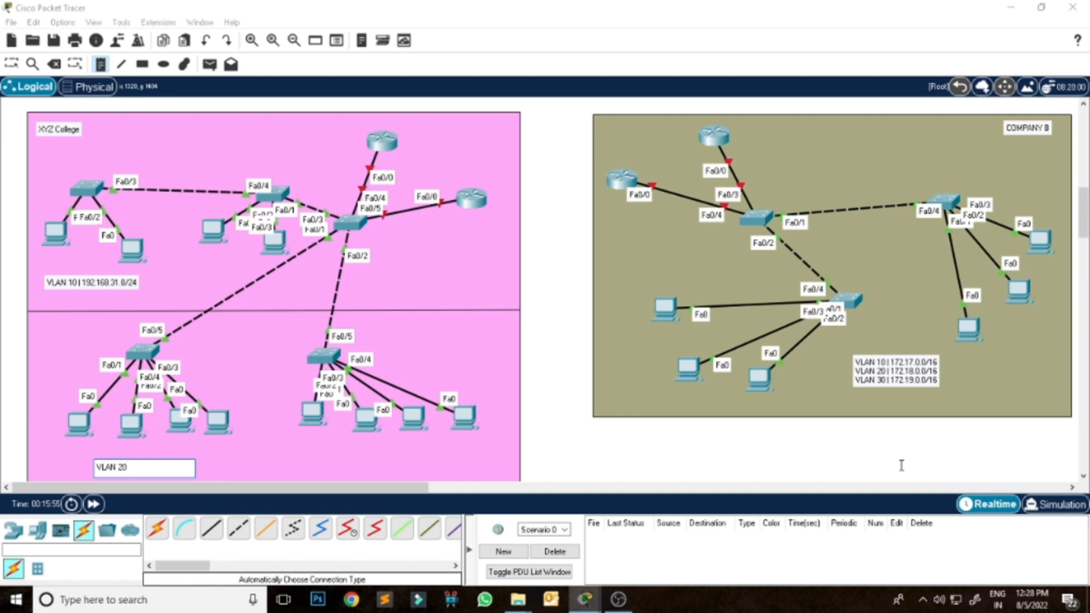
{"action": "type", "text": "20 | 192.168.35.0/24"}
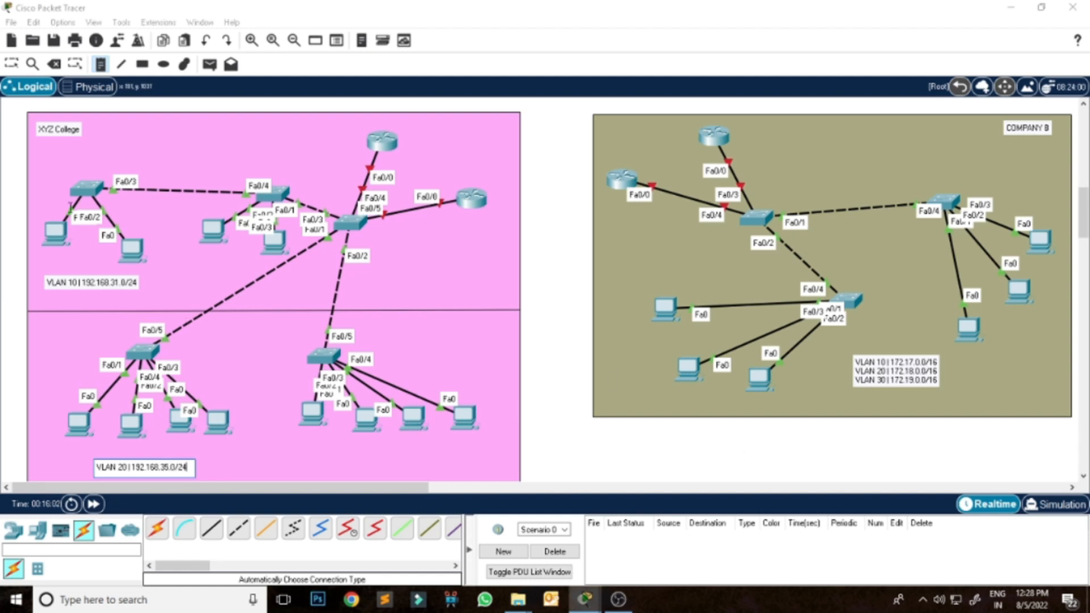
Place a Server-PT in the upper part of the COMPANY B zone, between the routers and the zone label.
{"action": "left_click", "coordinate": [12, 64]}
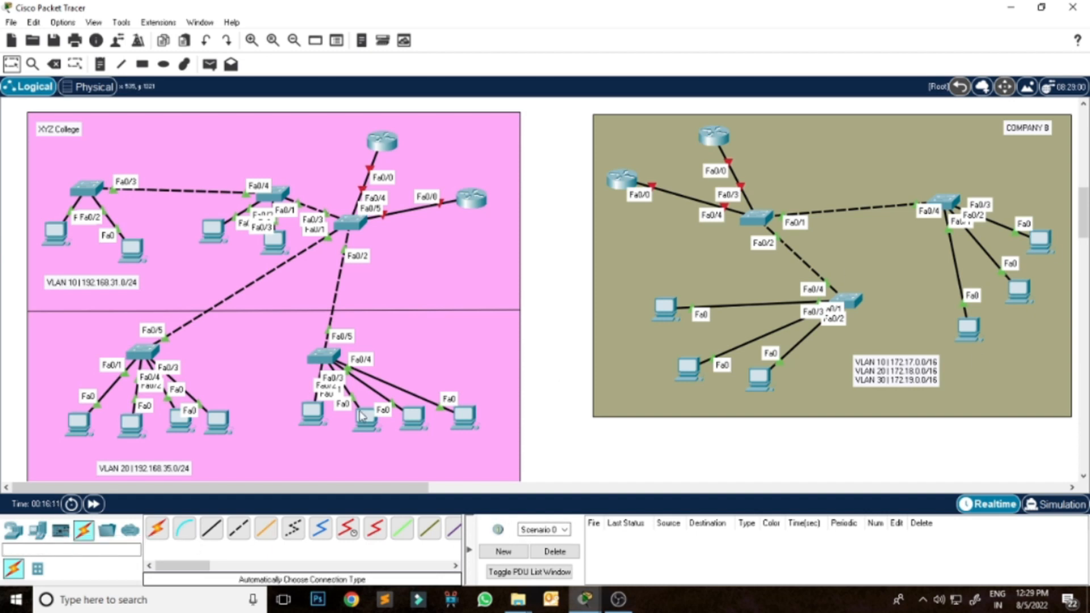
{"action": "left_click", "coordinate": [13, 529]}
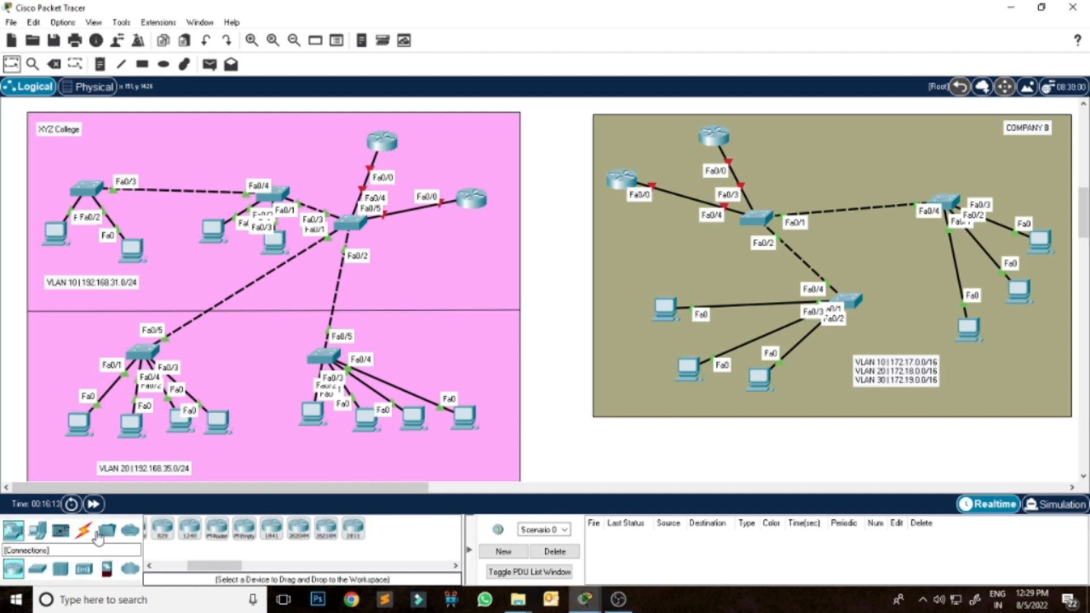
{"action": "left_click", "coordinate": [37, 529]}
{"action": "left_click", "coordinate": [211, 528]}
{"action": "left_click", "coordinate": [871, 144]}
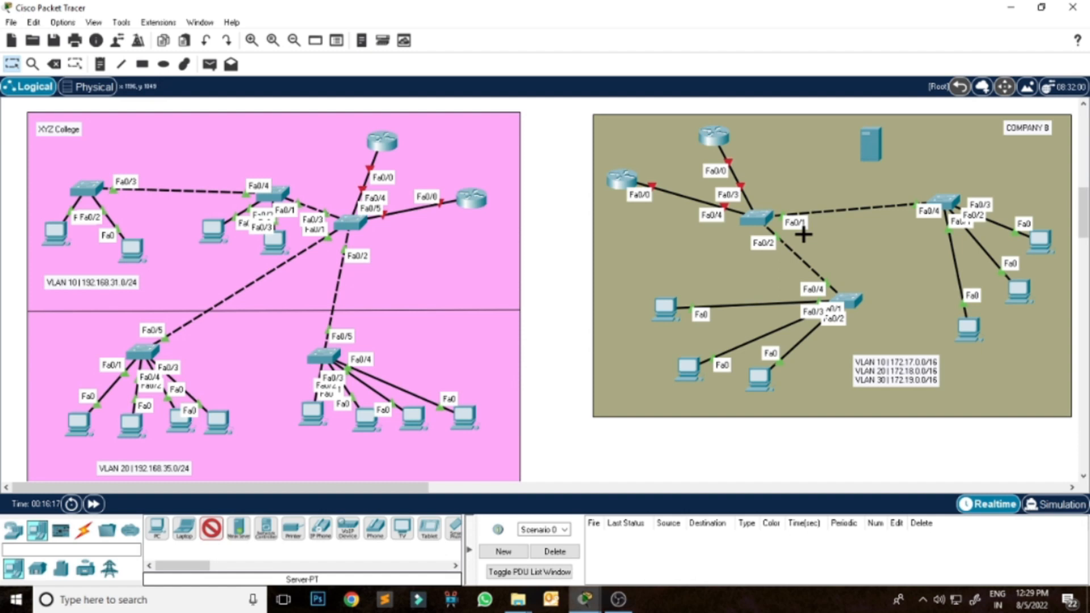
Connect the new COMPANY B server to the central switch beside the two routers, using the automatically chosen connection type.
{"action": "left_click", "coordinate": [84, 529]}
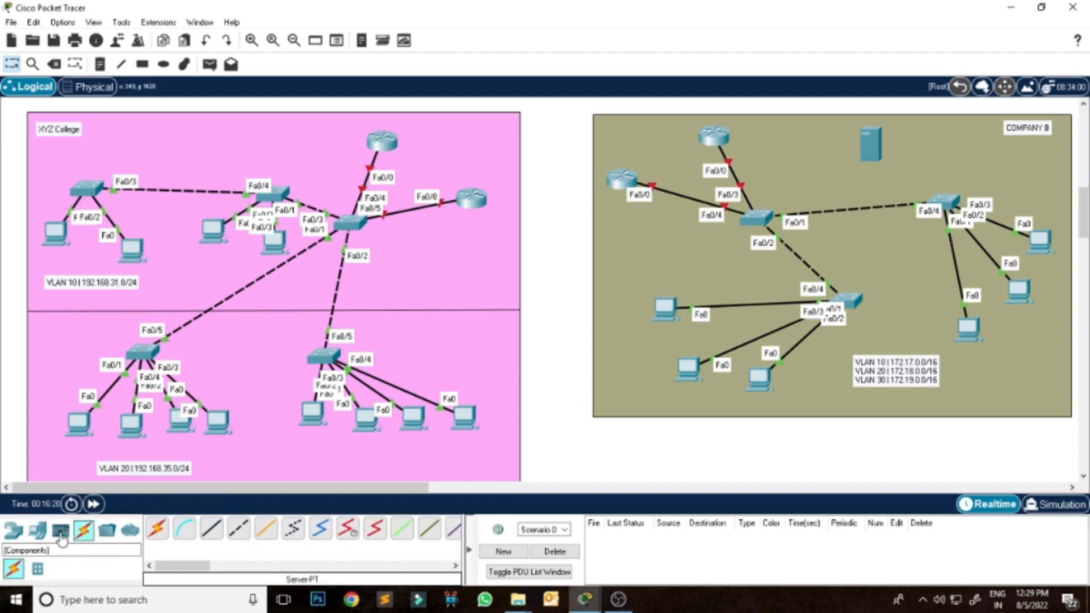
{"action": "left_click", "coordinate": [159, 533]}
{"action": "left_click", "coordinate": [761, 218]}
{"action": "left_click", "coordinate": [875, 148]}
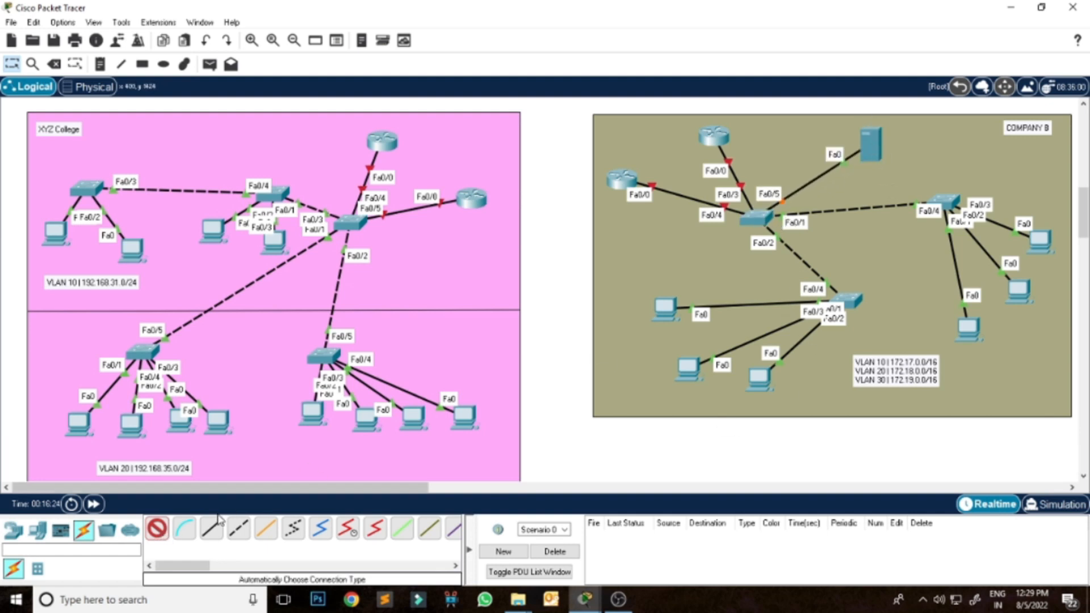
{"action": "left_click", "coordinate": [158, 529]}
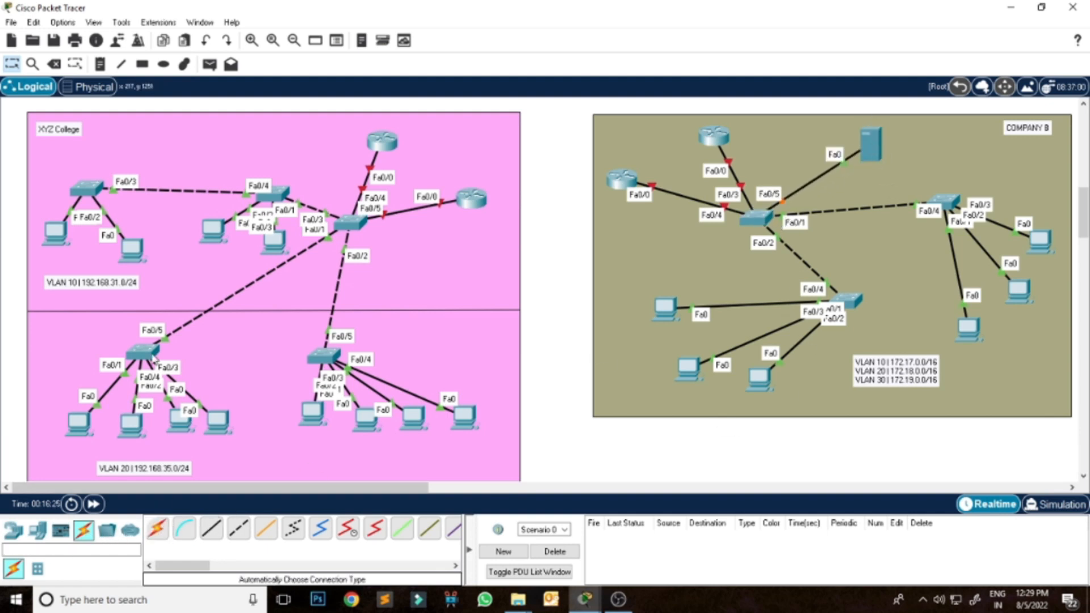
Add the note "DHCP for ALL VLAN" beside the COMPANY B server.
{"action": "left_click", "coordinate": [100, 65]}
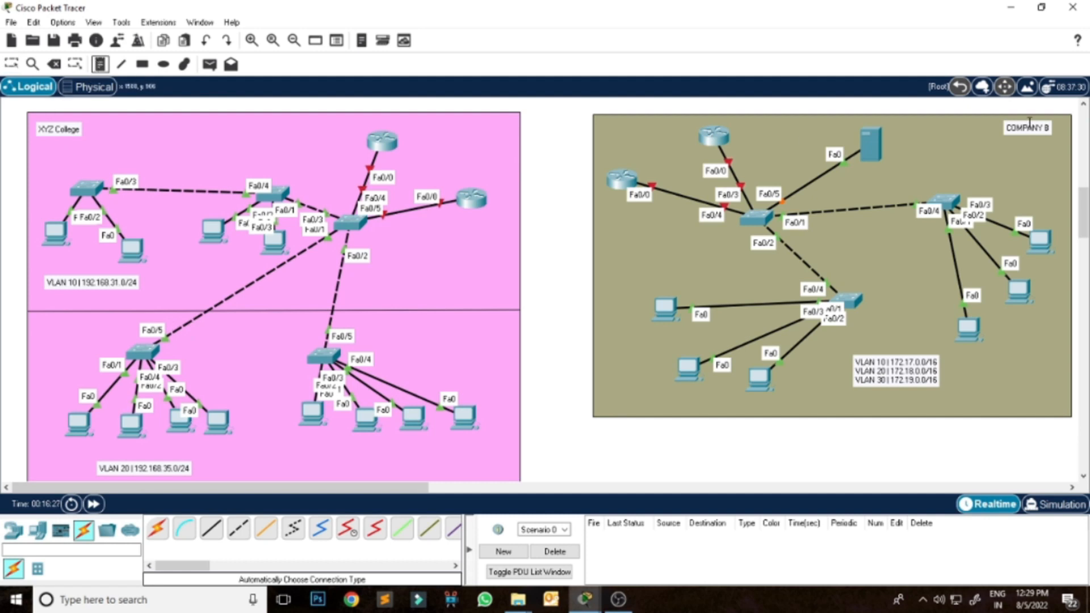
{"action": "left_click", "coordinate": [896, 134]}
{"action": "type", "text": "DHCP"}
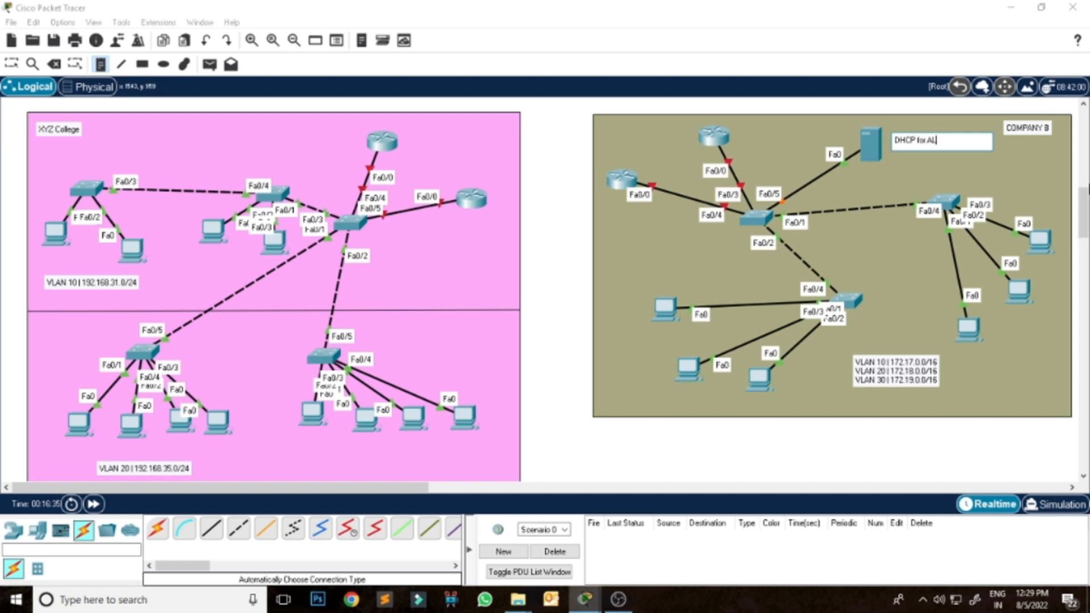
{"action": "type", "text": "for ALL VLAN"}
Add the note "DHCP for VLAN" beside the upper router in the XYZ College zone.
{"action": "left_click", "coordinate": [301, 139]}
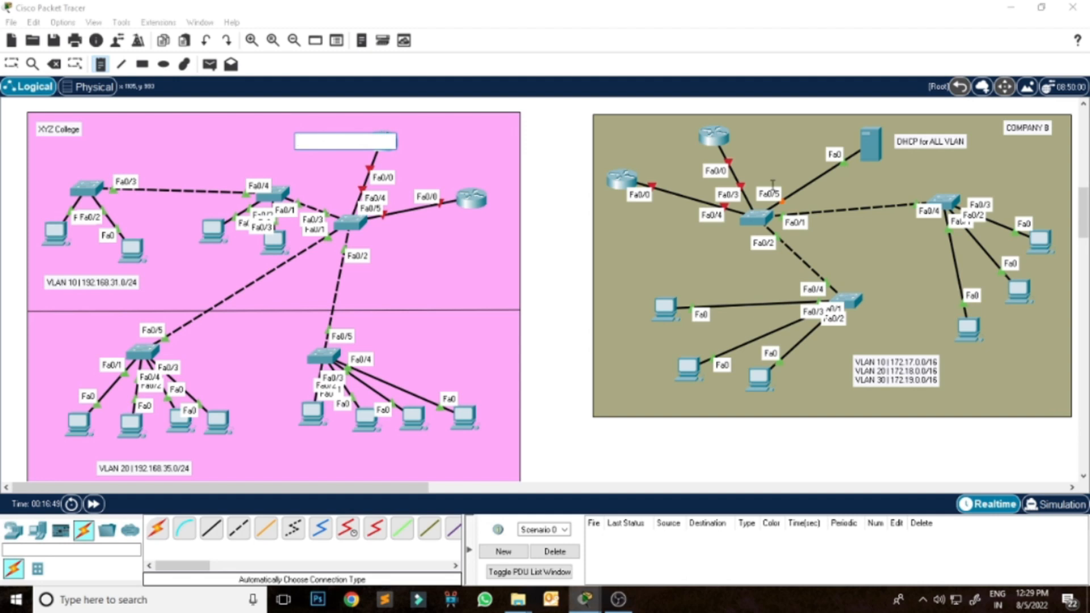
{"action": "type", "text": "DHCP"}
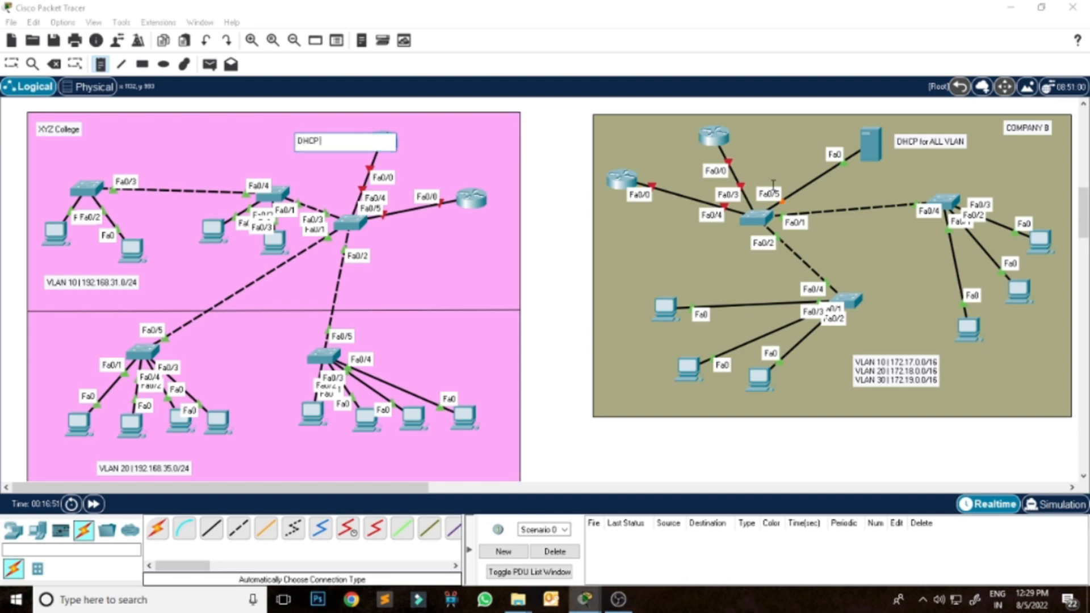
{"action": "type", "text": " for VLAN"}
{"action": "left_click", "coordinate": [11, 63]}
Add the network note "173.20.0.0/16" above the PC in the ISP 1 zone.
{"action": "left_click_drag", "start_coordinate": [1086, 218], "coordinate": [1086, 141]}
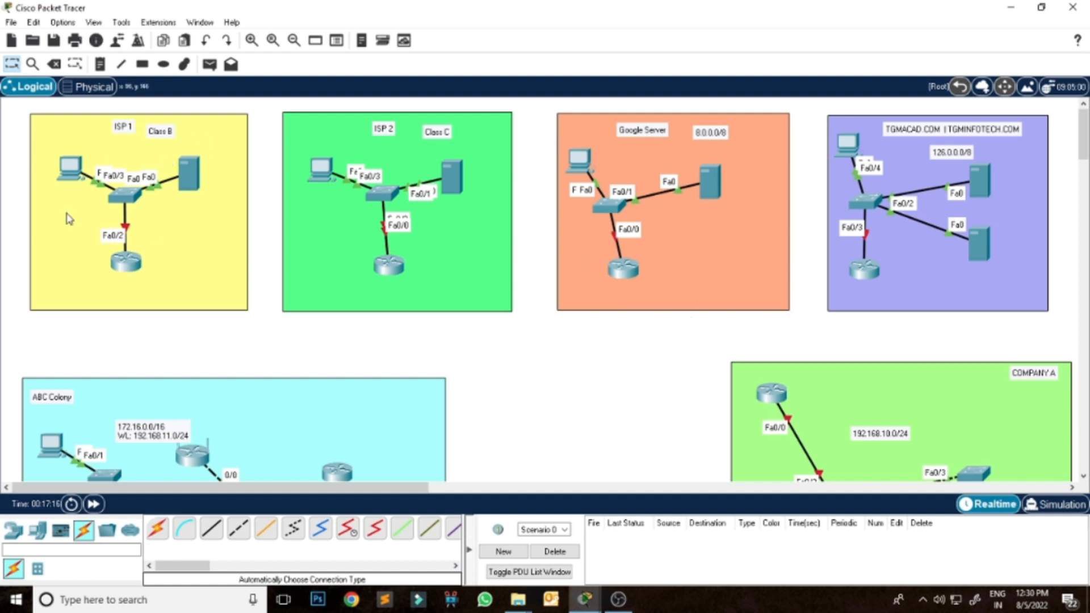
{"action": "left_click", "coordinate": [100, 63]}
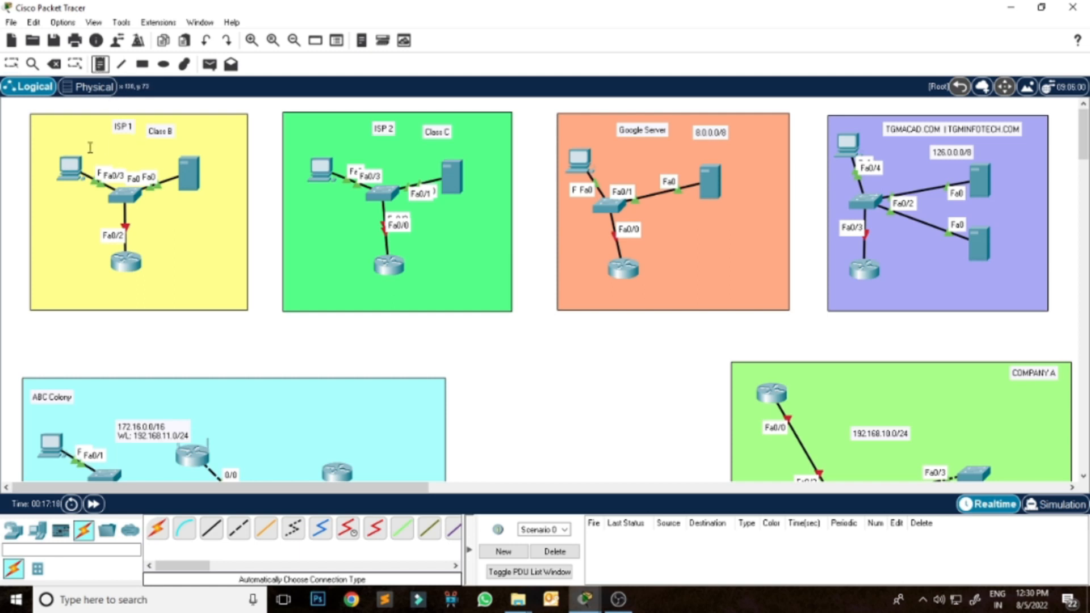
{"action": "left_click", "coordinate": [57, 142]}
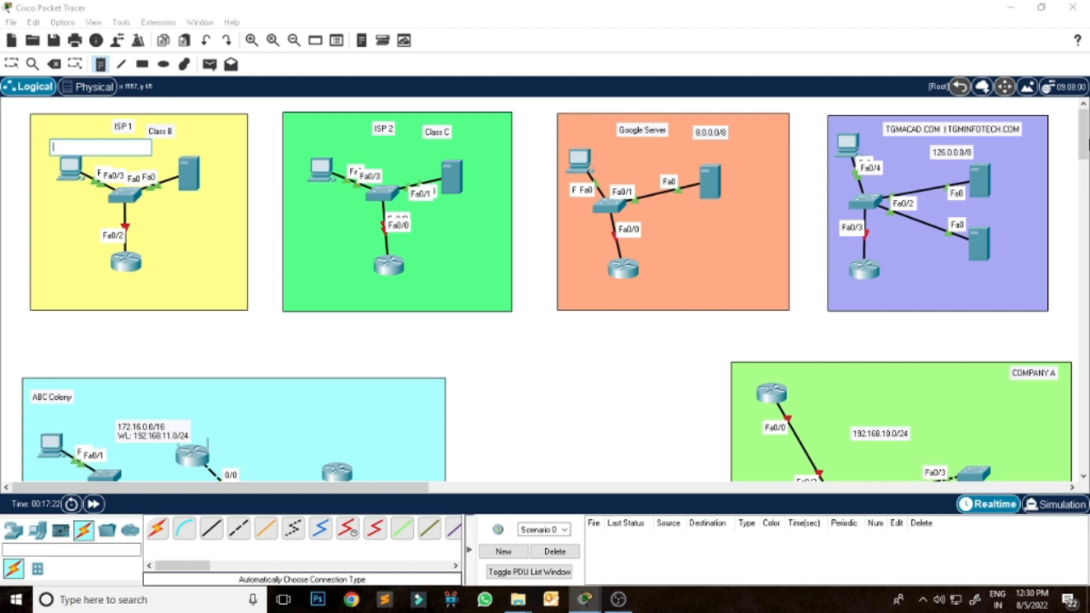
{"action": "type", "text": "173."}
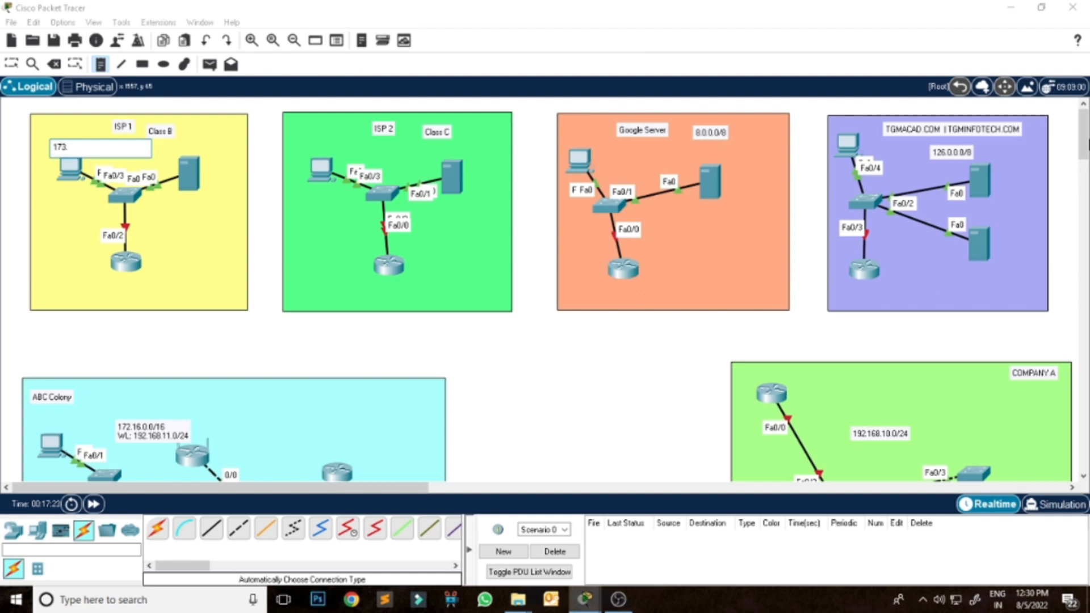
{"action": "key", "text": "BackSpace"}
{"action": "key", "text": "BackSpace"}
{"action": "key", "text": "BackSpace"}
{"action": "key", "text": "BackSpace"}
{"action": "type", "text": ".20.0.0/16"}
Add the network note "195.200.100.0/24" above the PC in the ISP 2 zone.
{"action": "left_click", "coordinate": [292, 143]}
{"action": "type", "text": "1"}
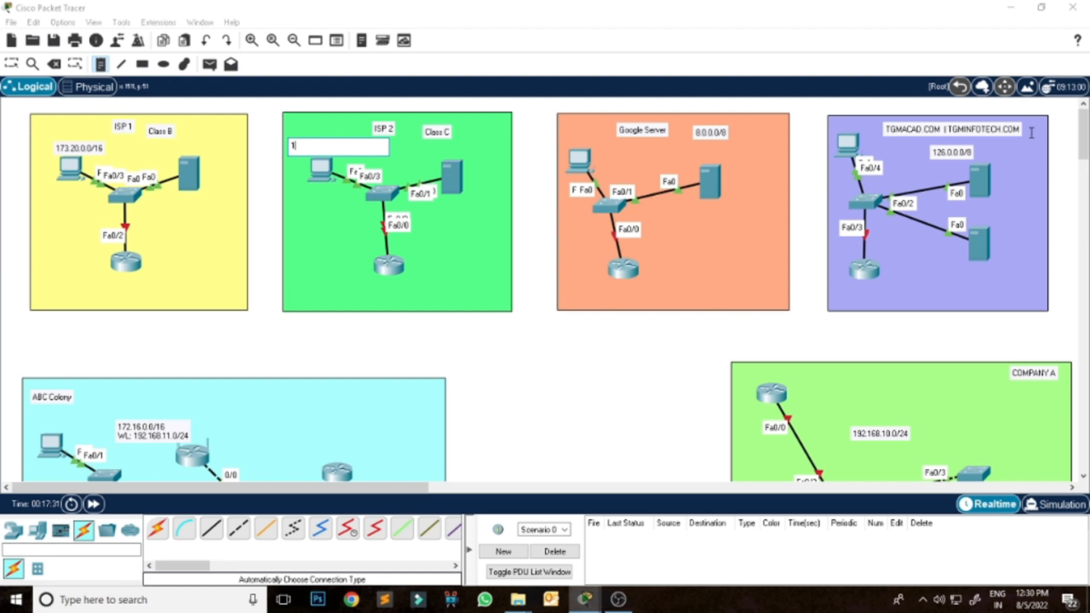
{"action": "key", "text": "BackSpace"}
{"action": "key", "text": "BackSpace"}
{"action": "type", "text": ".200.100.0/24"}
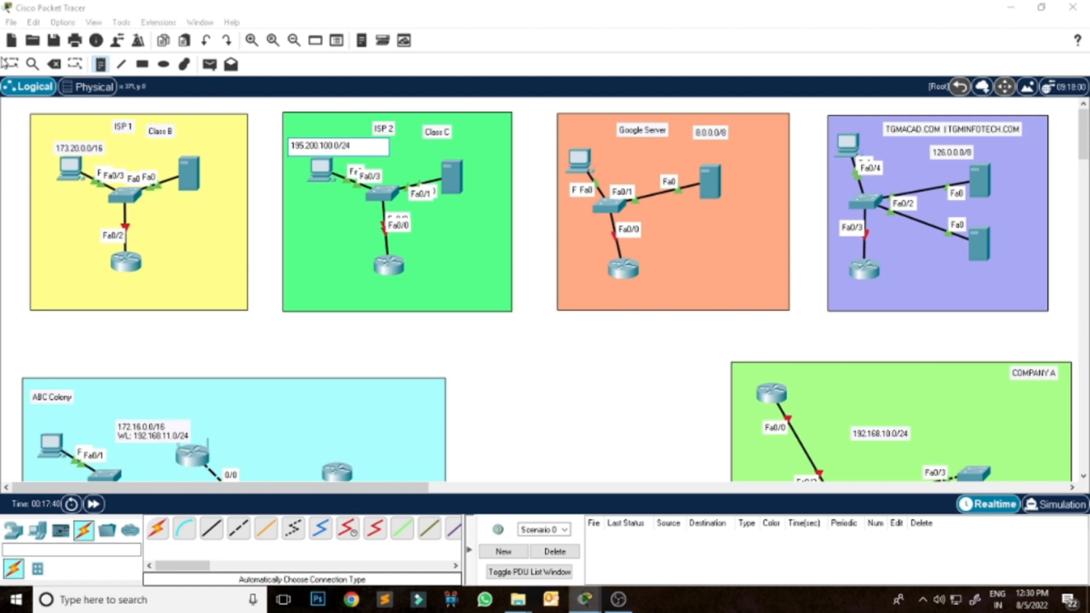
Shift the ISP 1 and ISP 2 network notes slightly upward, clear of the PCs below them.
{"action": "left_click", "coordinate": [12, 64]}
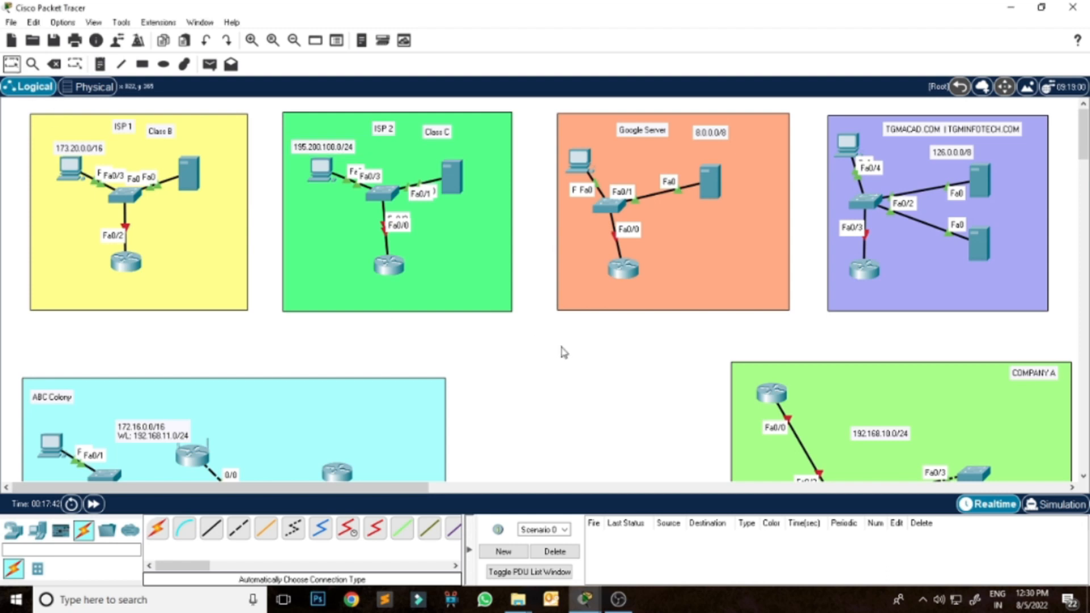
{"action": "left_click", "coordinate": [335, 149]}
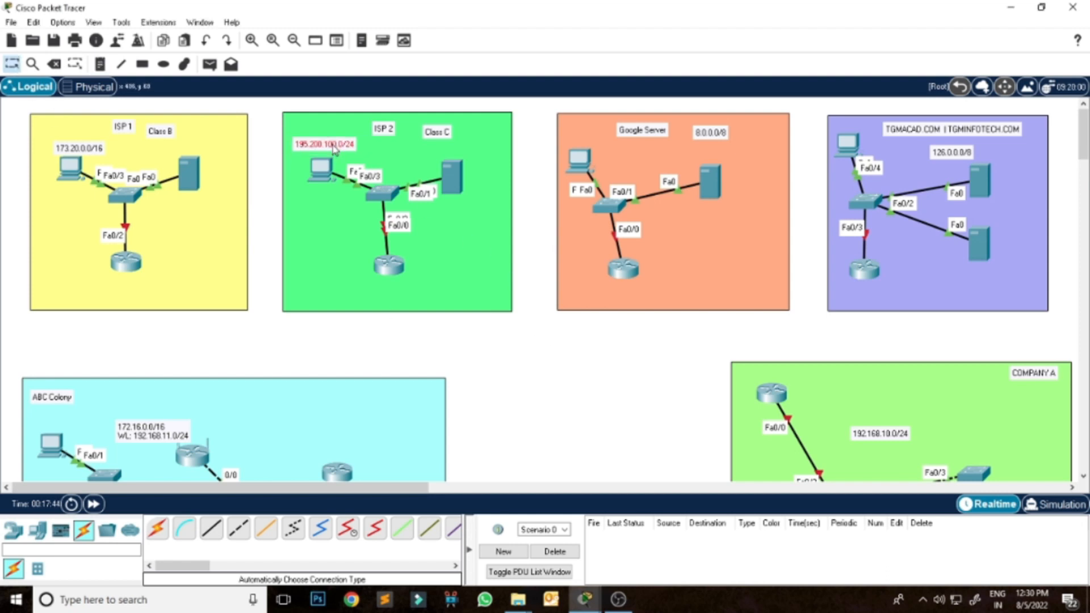
{"action": "left_click_drag", "start_coordinate": [94, 150], "coordinate": [92, 141]}
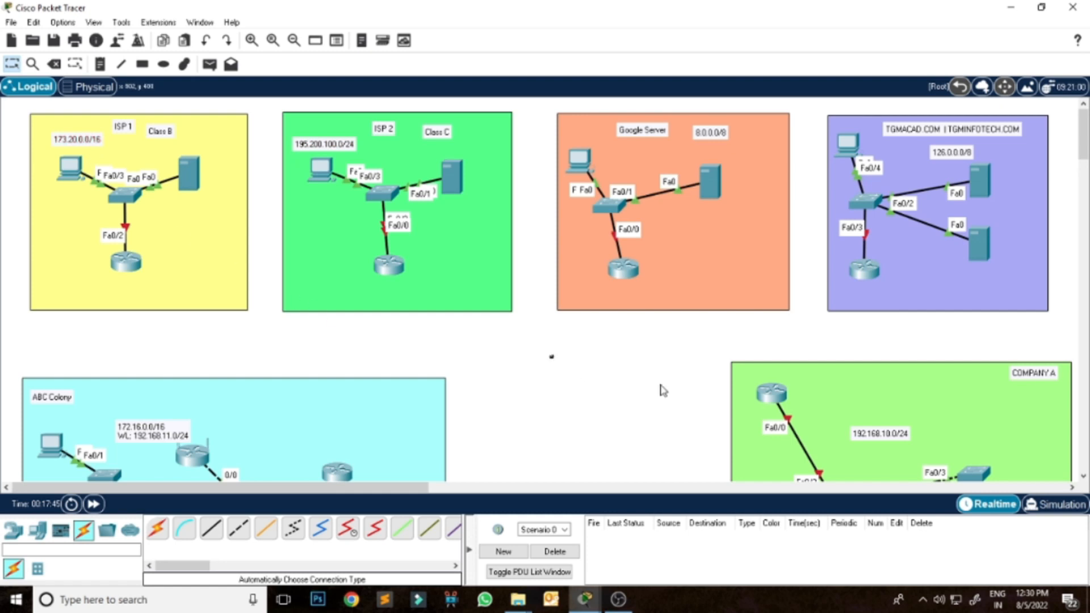
Review all zones of the topology, checking their devices, cabling, network addresses and DHCP notes.
{"action": "scroll", "coordinate": [932, 286], "scroll_direction": "down", "scroll_amount": 15}
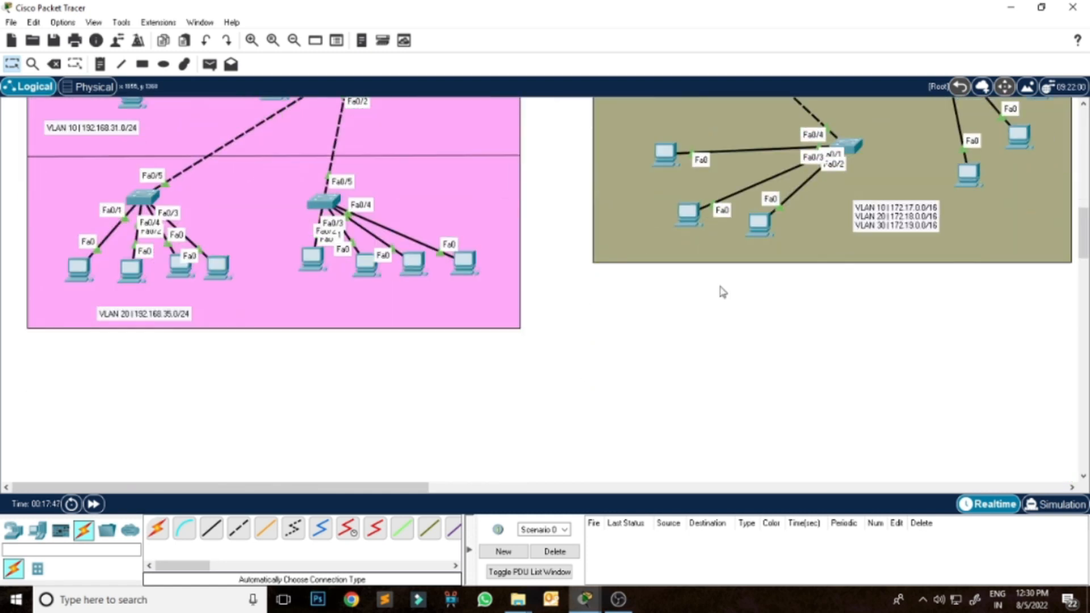
{"action": "scroll", "coordinate": [711, 292], "scroll_direction": "up", "scroll_amount": 10}
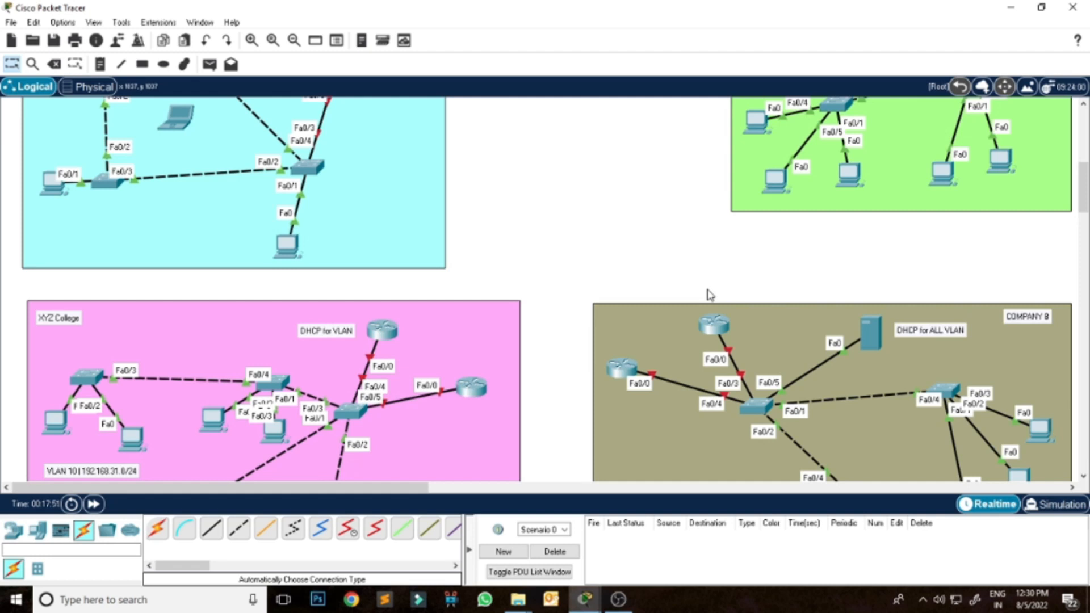
{"action": "scroll", "coordinate": [710, 294], "scroll_direction": "up", "scroll_amount": 5}
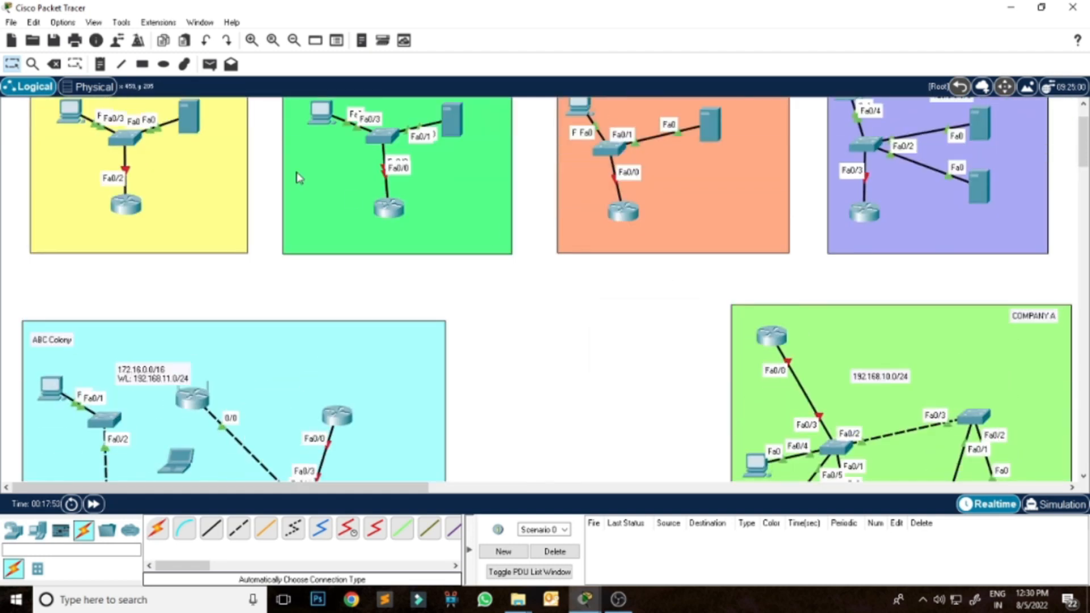
{"action": "scroll", "coordinate": [633, 339], "scroll_direction": "up", "scroll_amount": 1}
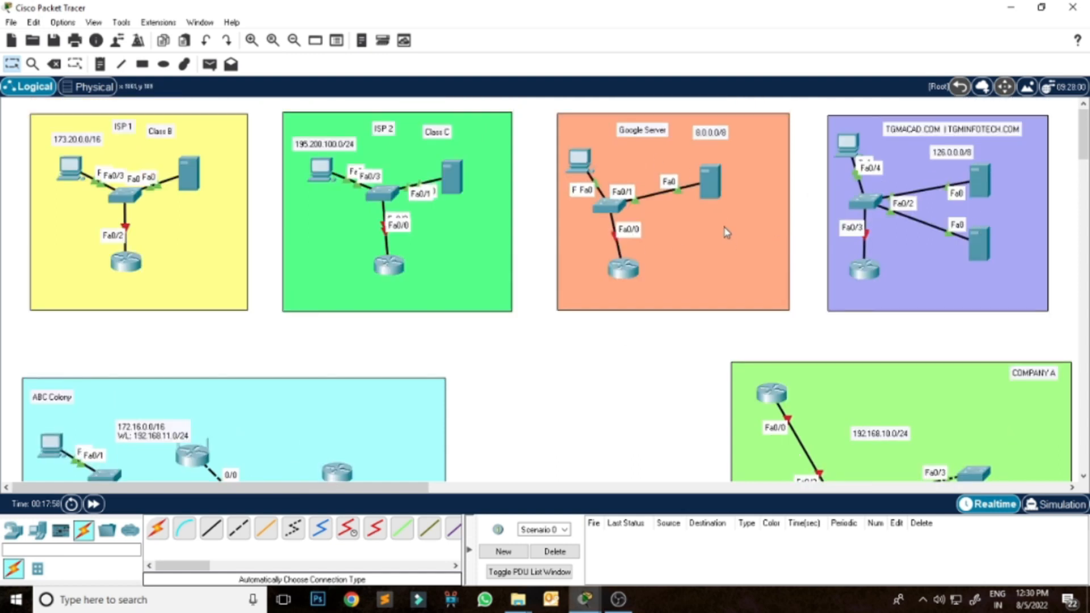
{"action": "scroll", "coordinate": [547, 430], "scroll_direction": "down", "scroll_amount": 5}
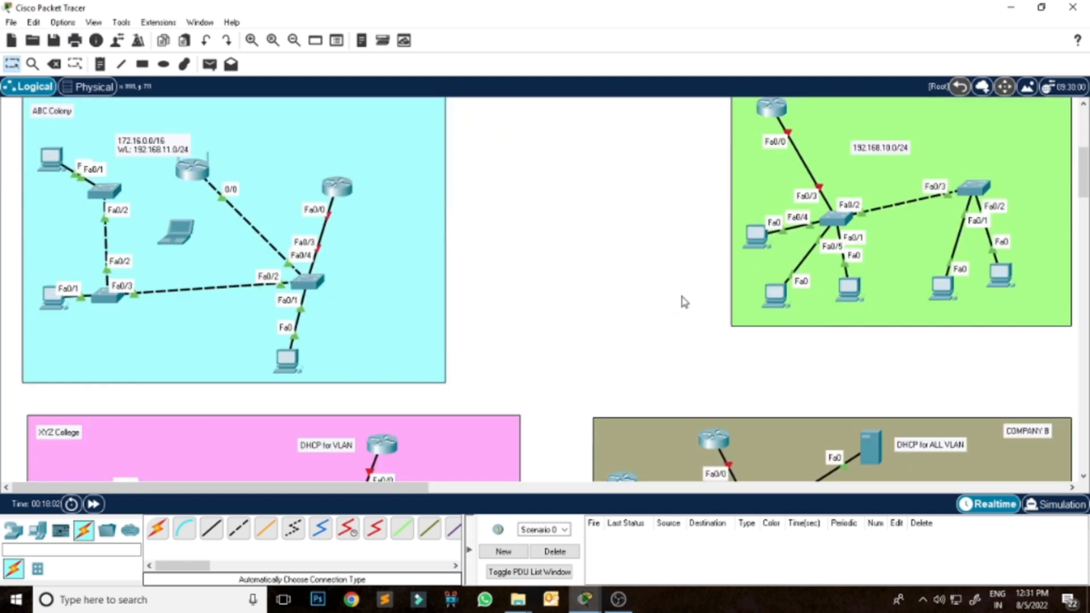
{"action": "scroll", "coordinate": [684, 302], "scroll_direction": "up", "scroll_amount": 5}
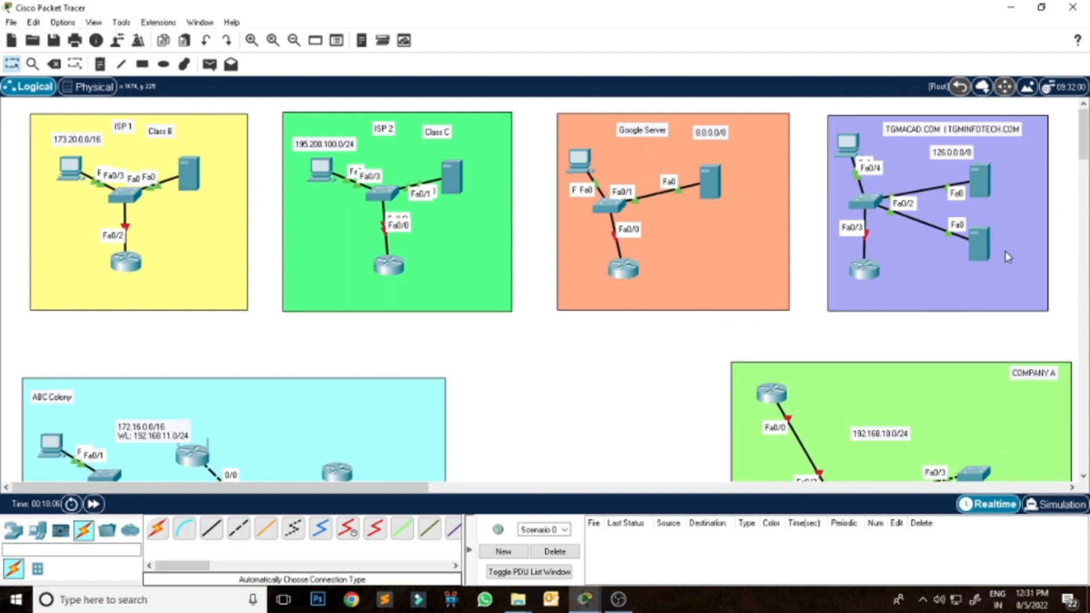
{"action": "scroll", "coordinate": [903, 281], "scroll_direction": "down", "scroll_amount": 8}
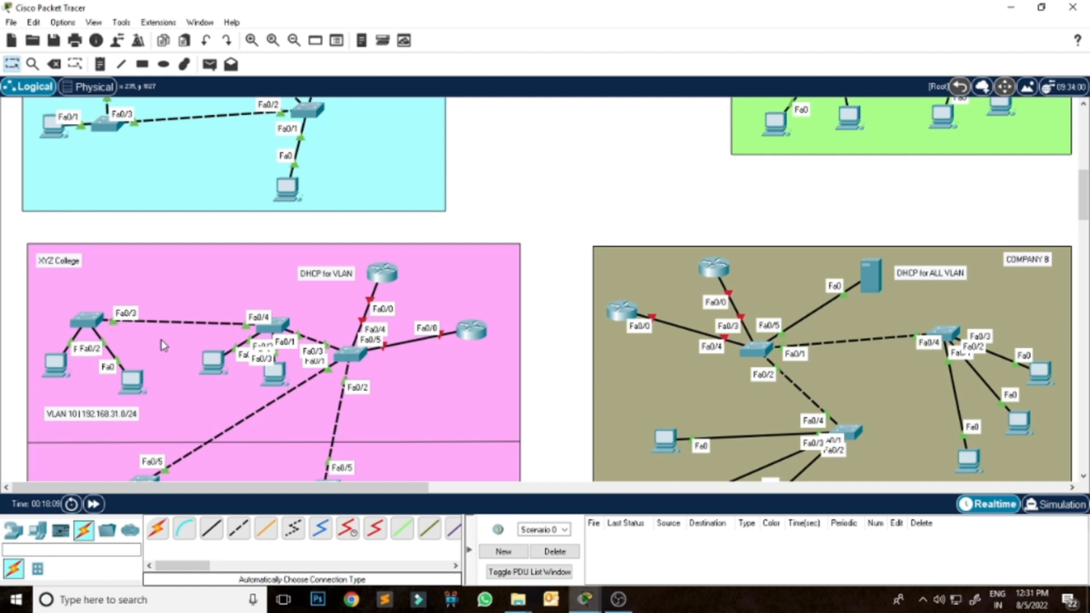
{"action": "scroll", "coordinate": [473, 318], "scroll_direction": "up", "scroll_amount": 8}
{"action": "scroll", "coordinate": [472, 318], "scroll_direction": "up", "scroll_amount": 1}
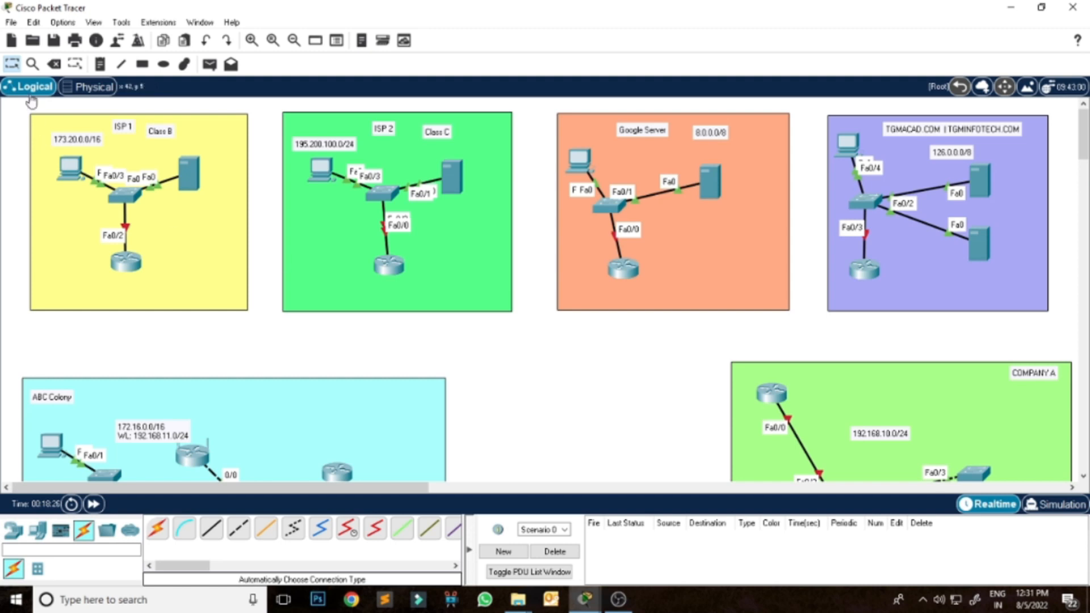
Save the topology as "JODHPUR CITY" in the saves folder as a Packet Tracer .pkt file.
{"action": "left_click", "coordinate": [54, 40]}
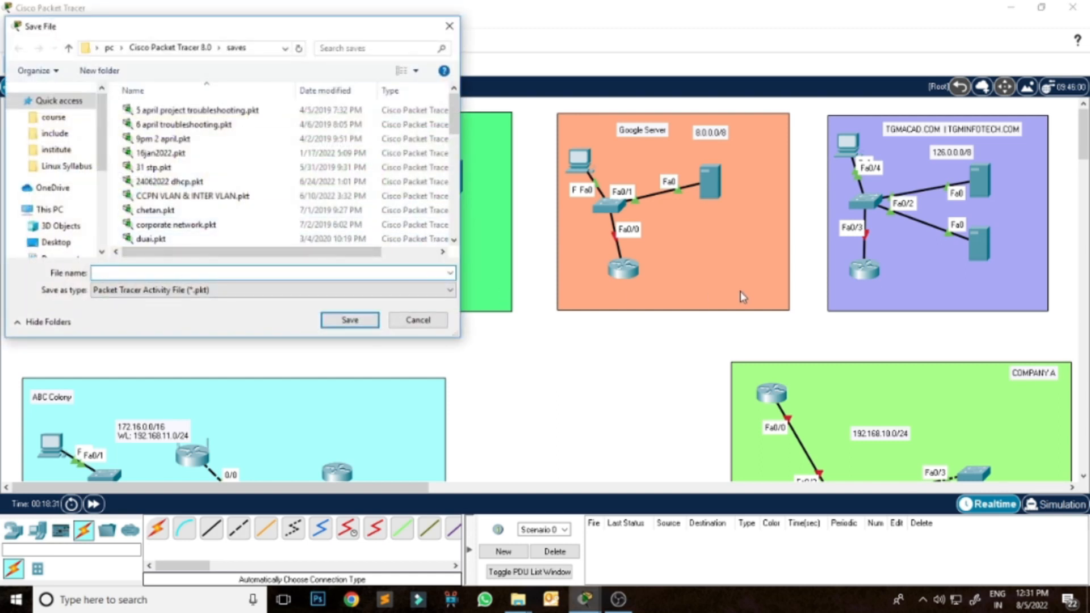
{"action": "type", "text": "JODHPUR CITY"}
{"action": "left_click", "coordinate": [361, 326]}
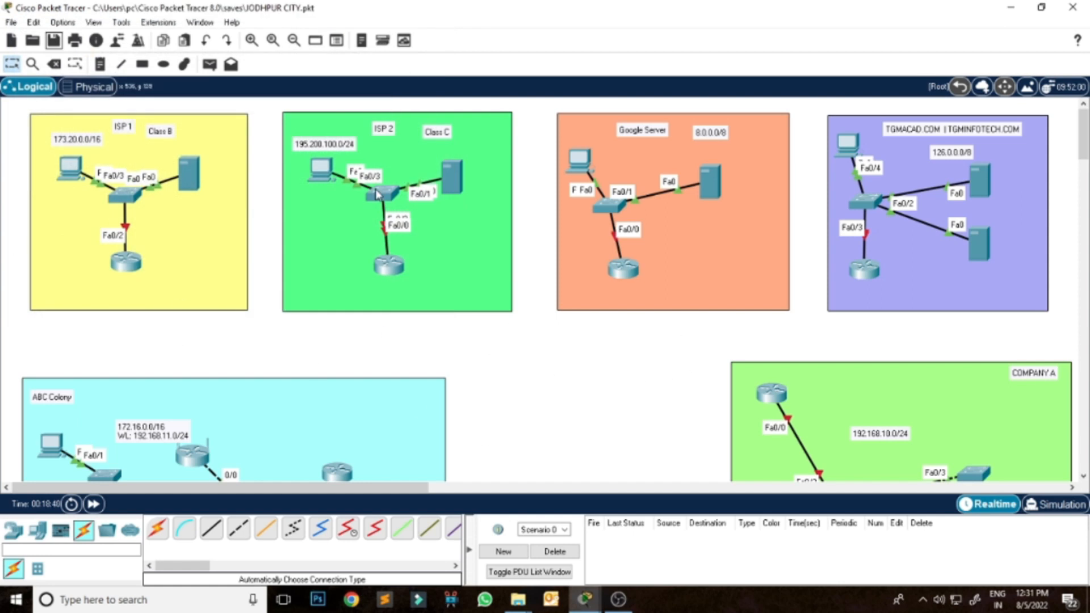